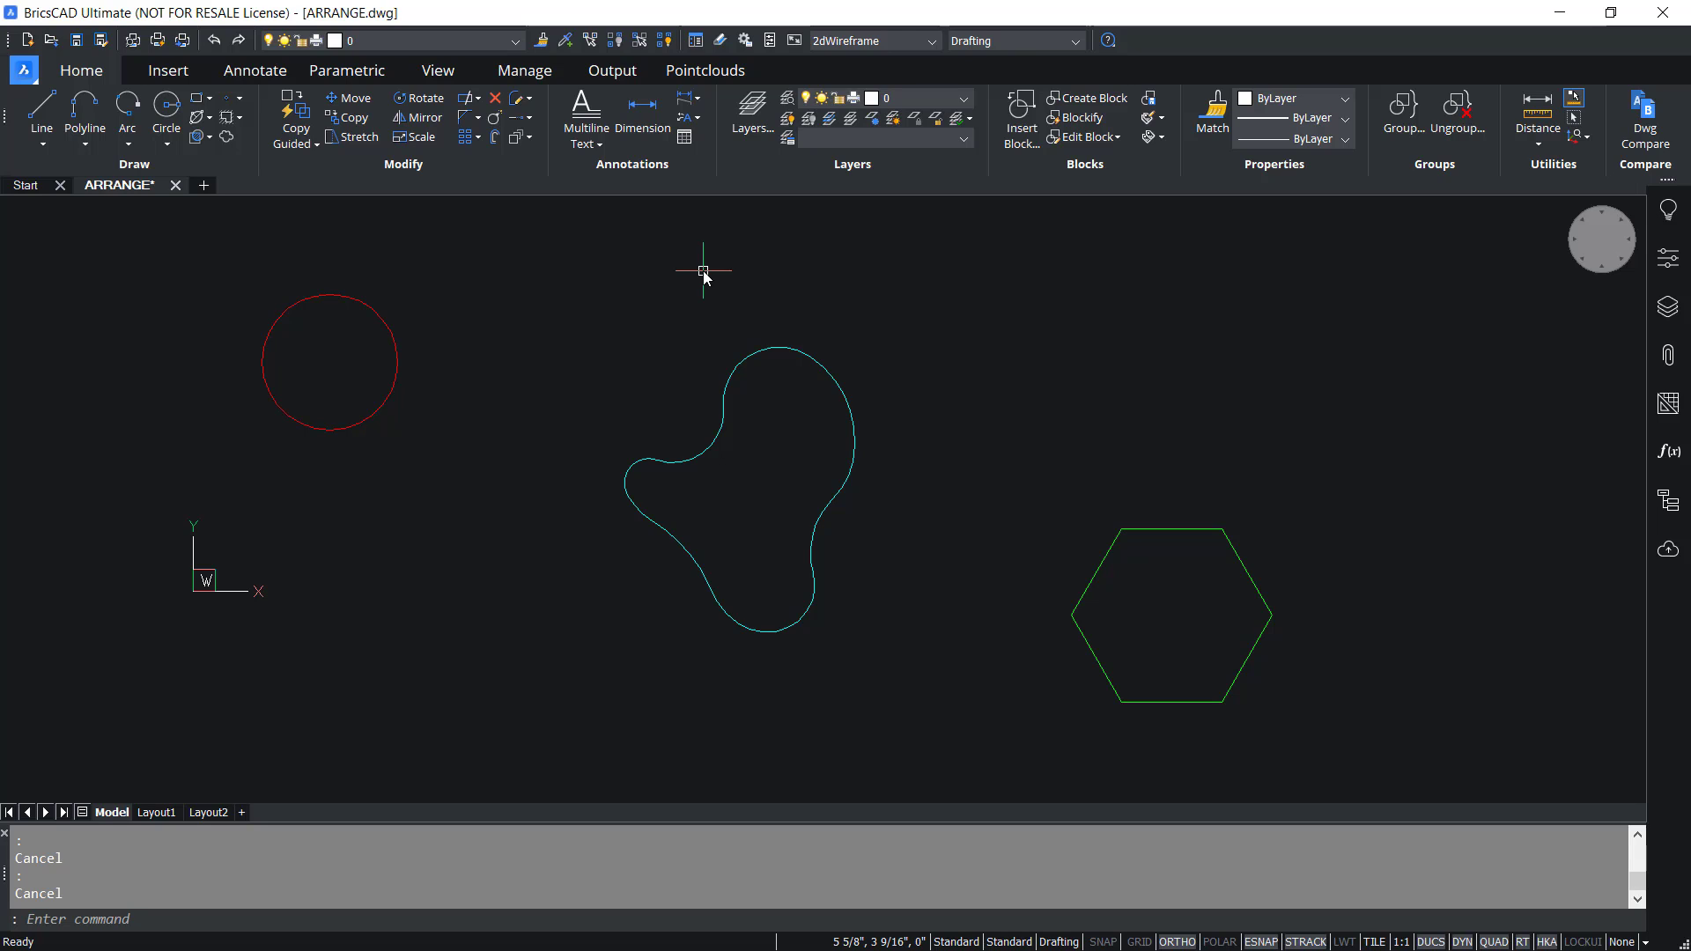
Crossing-select the circle, spline blob and hexagon, and show the boundary enclosing all the shapes.
{"action": "left_click", "coordinate": [704, 274]}
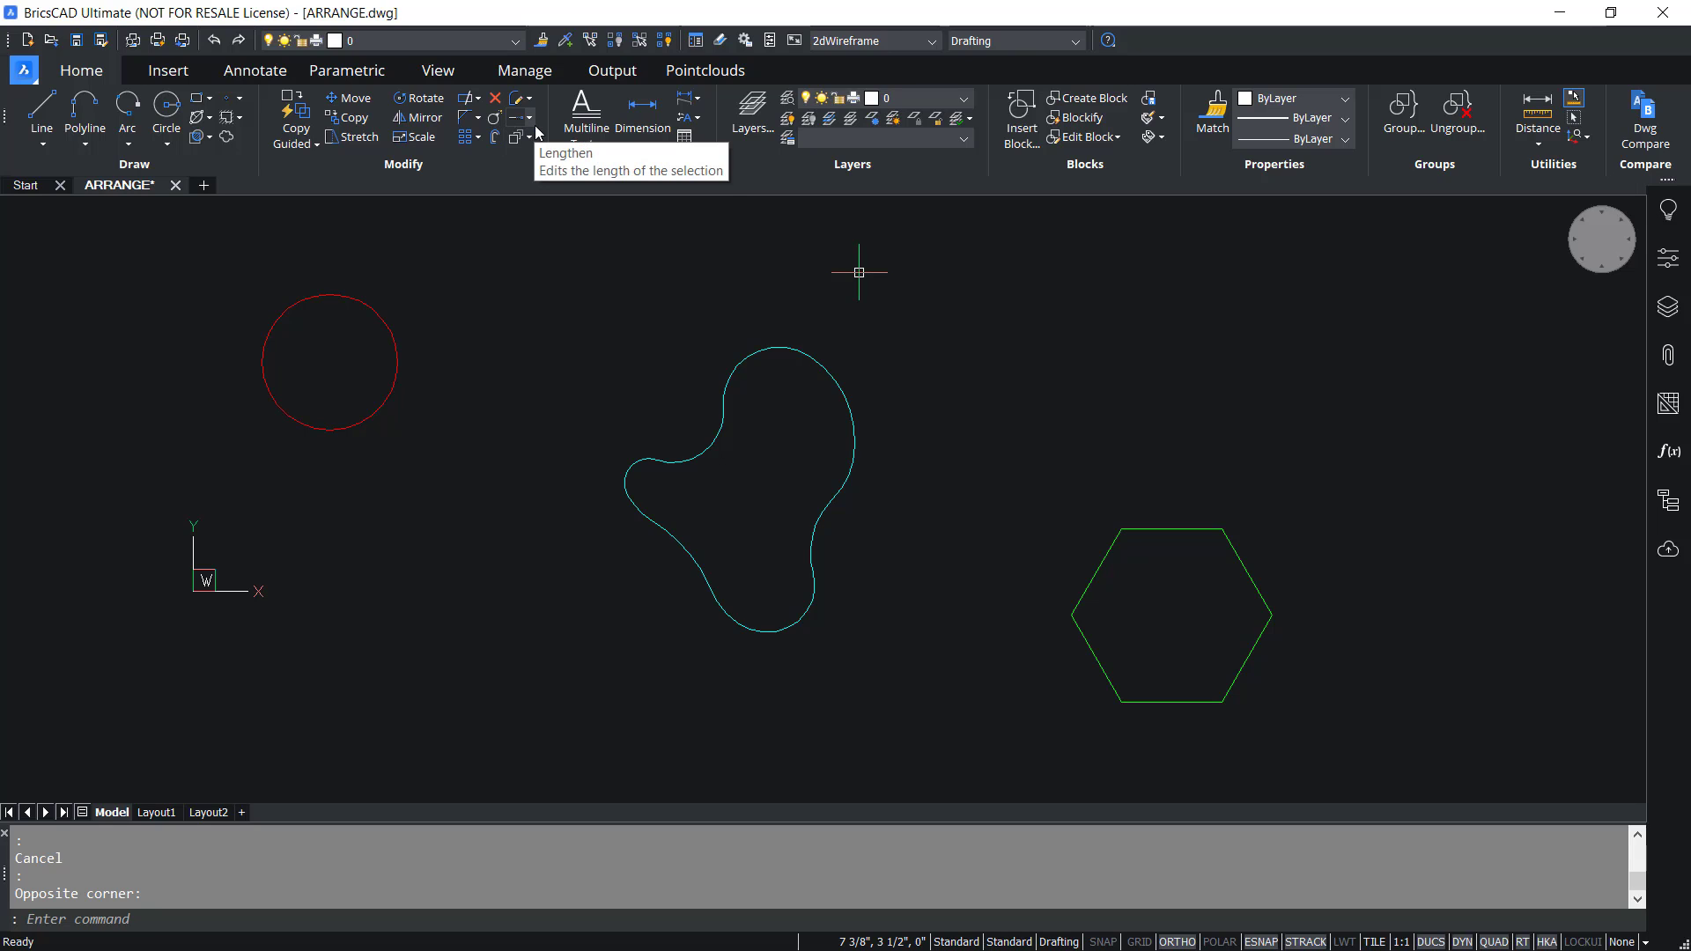
{"action": "key", "text": "ctrl+a"}
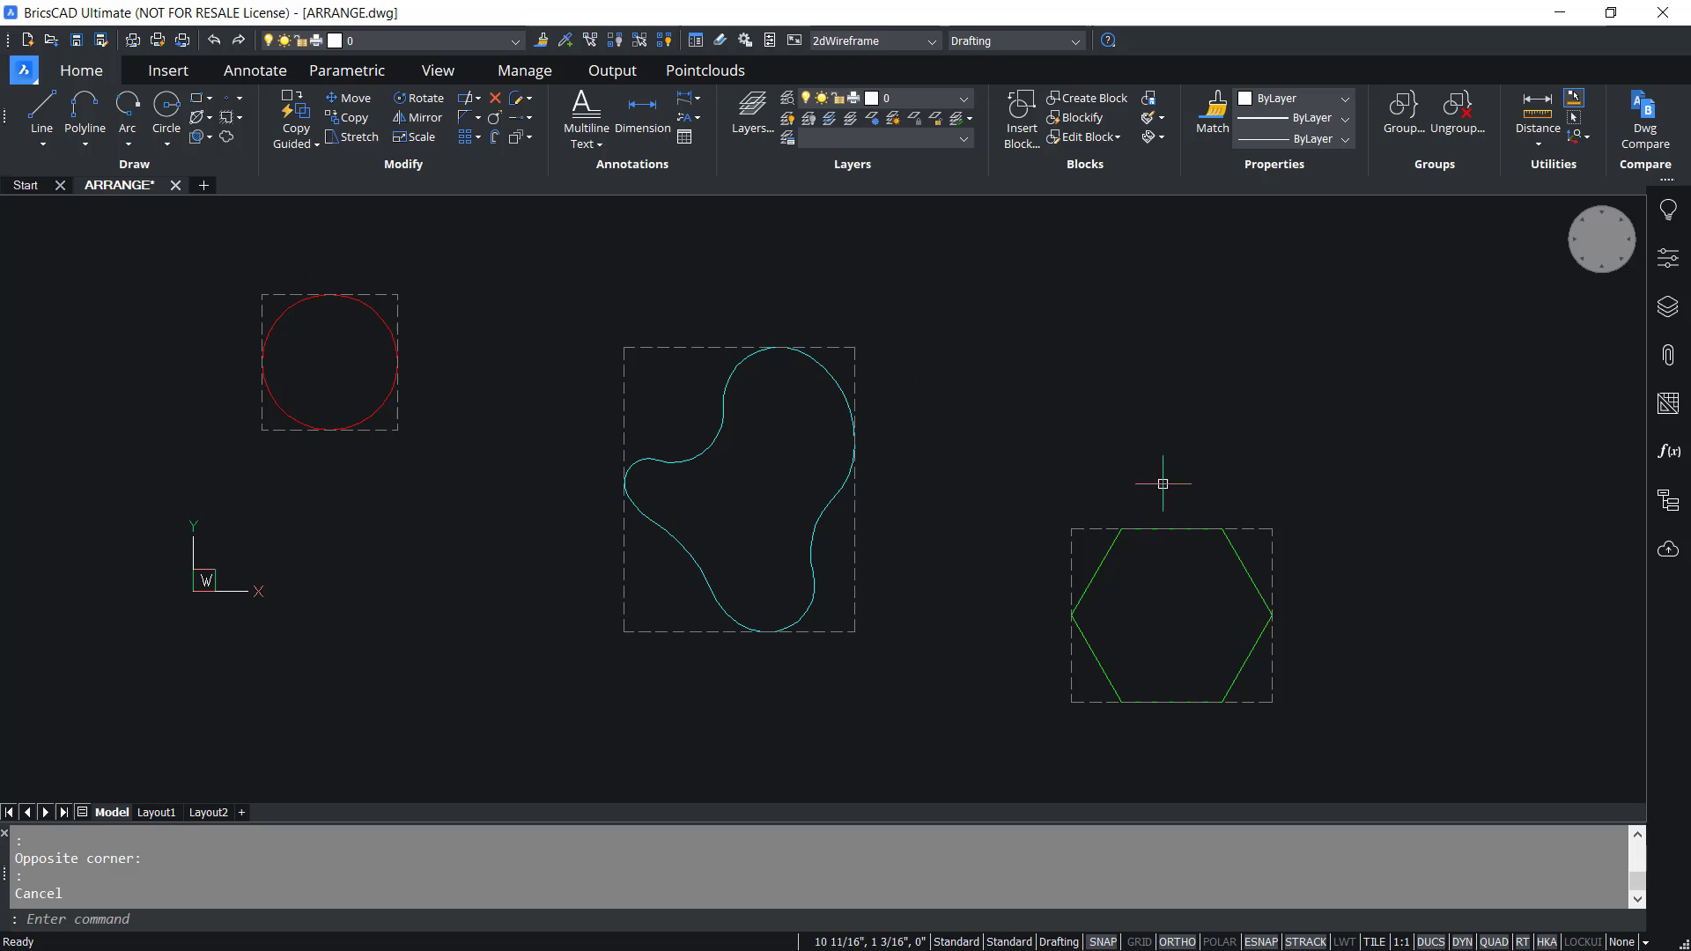
{"action": "left_click", "coordinate": [787, 121]}
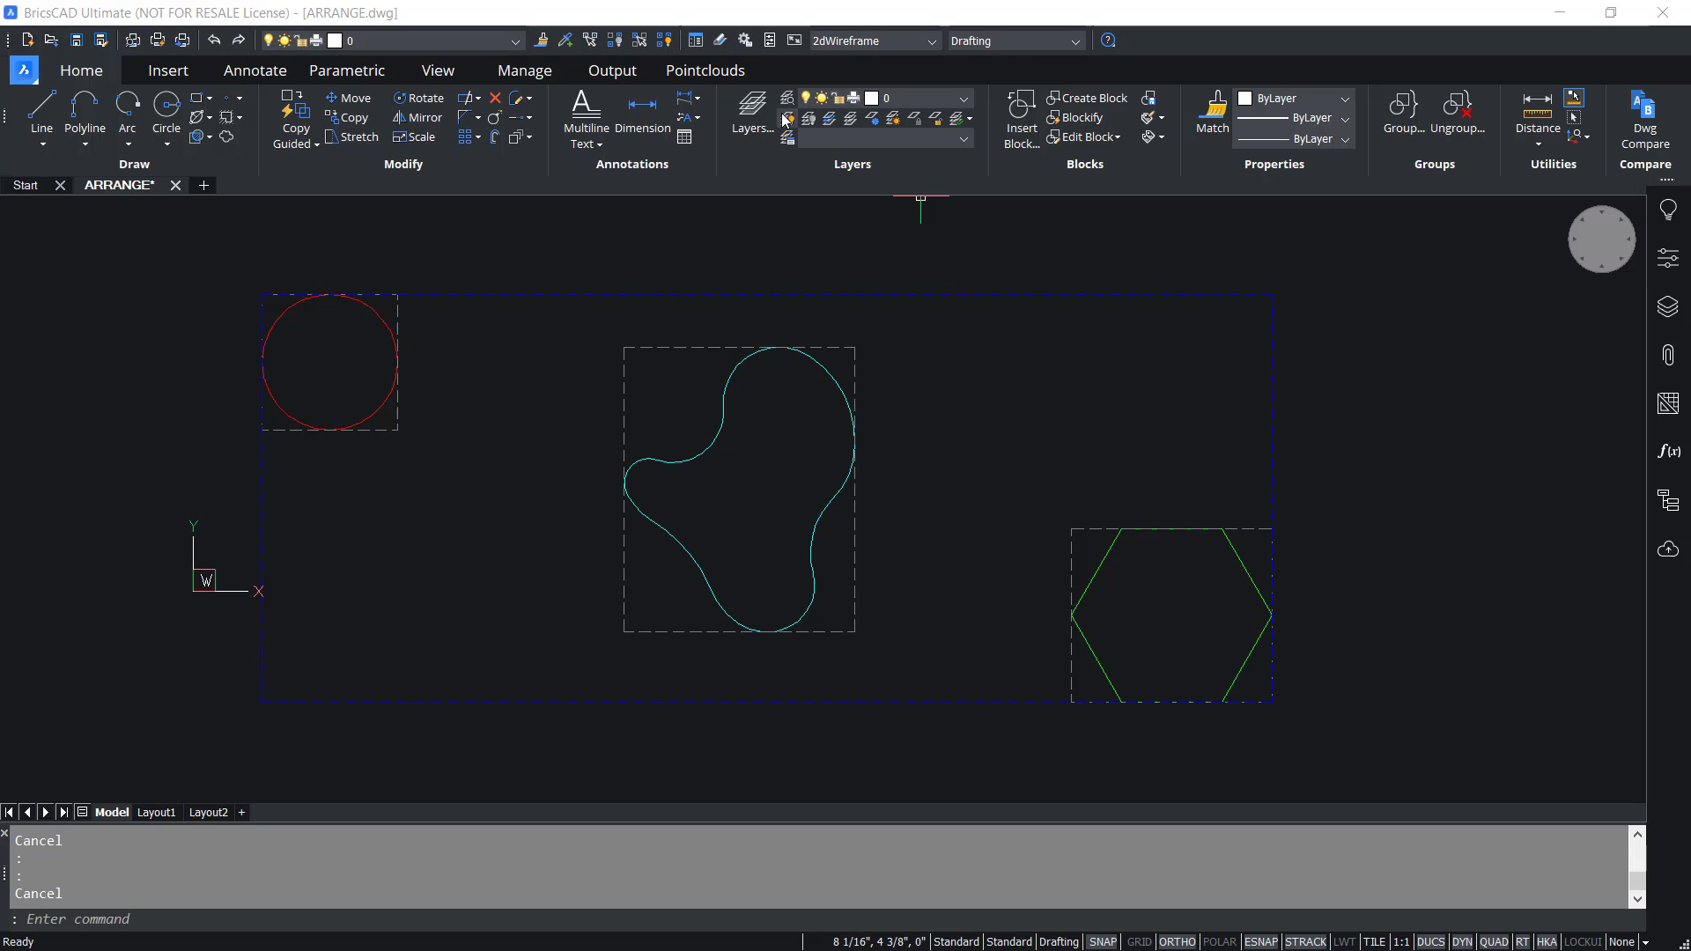
{"action": "left_click", "coordinate": [1177, 615]}
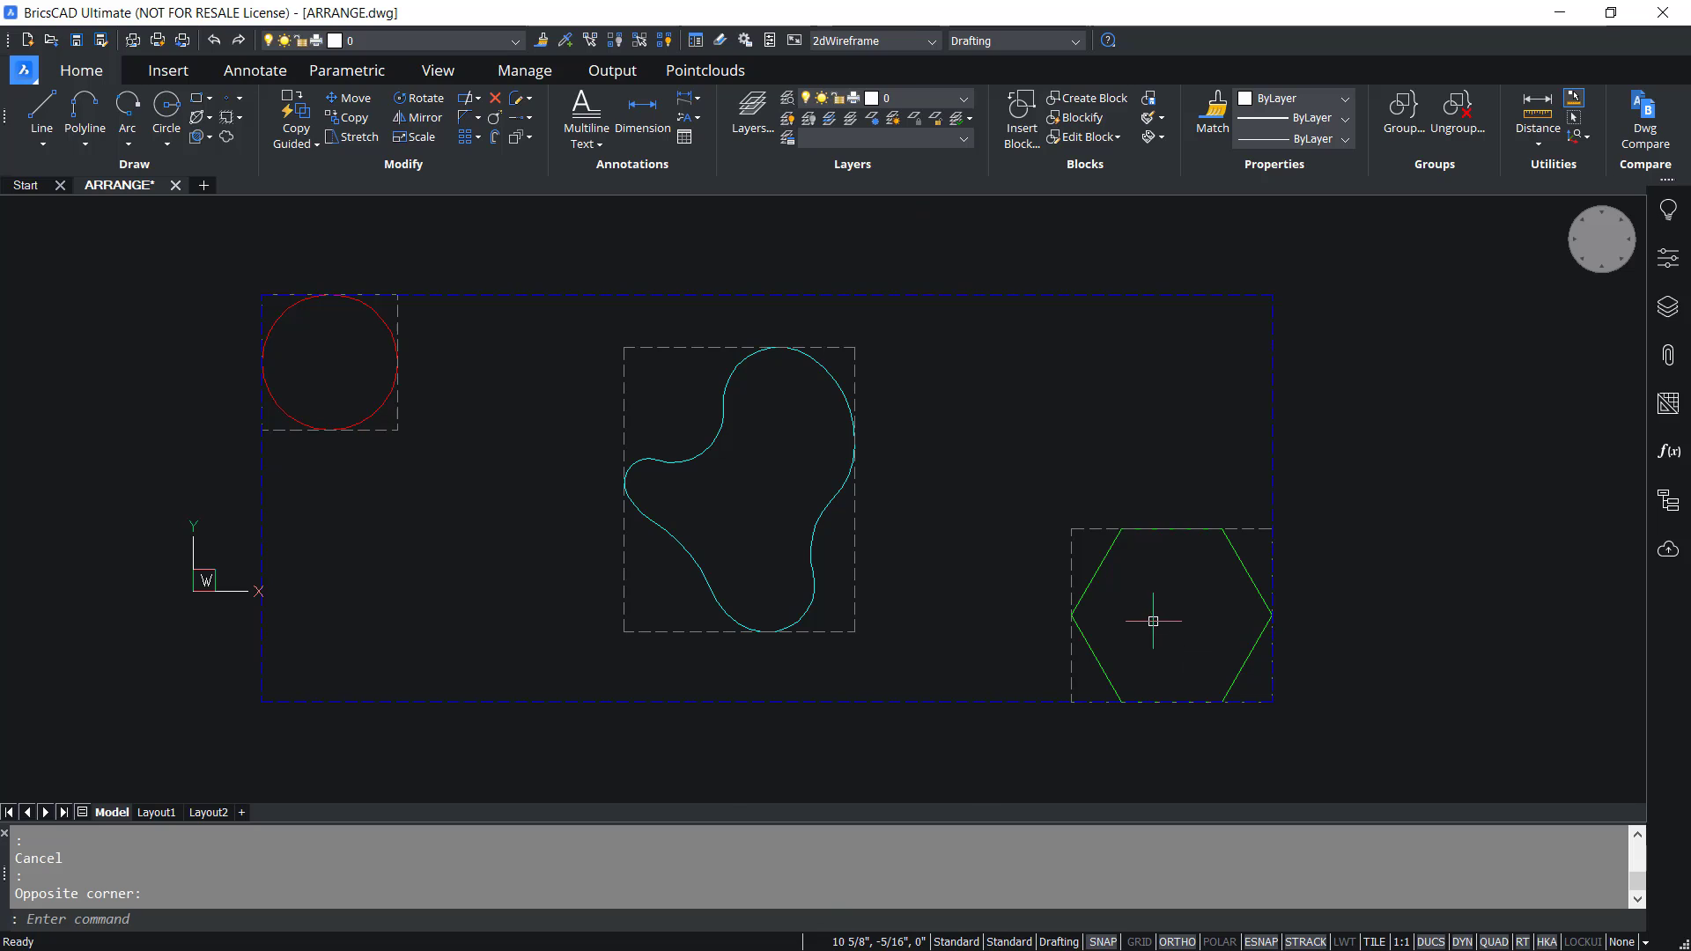
{"action": "left_click", "coordinate": [363, 348]}
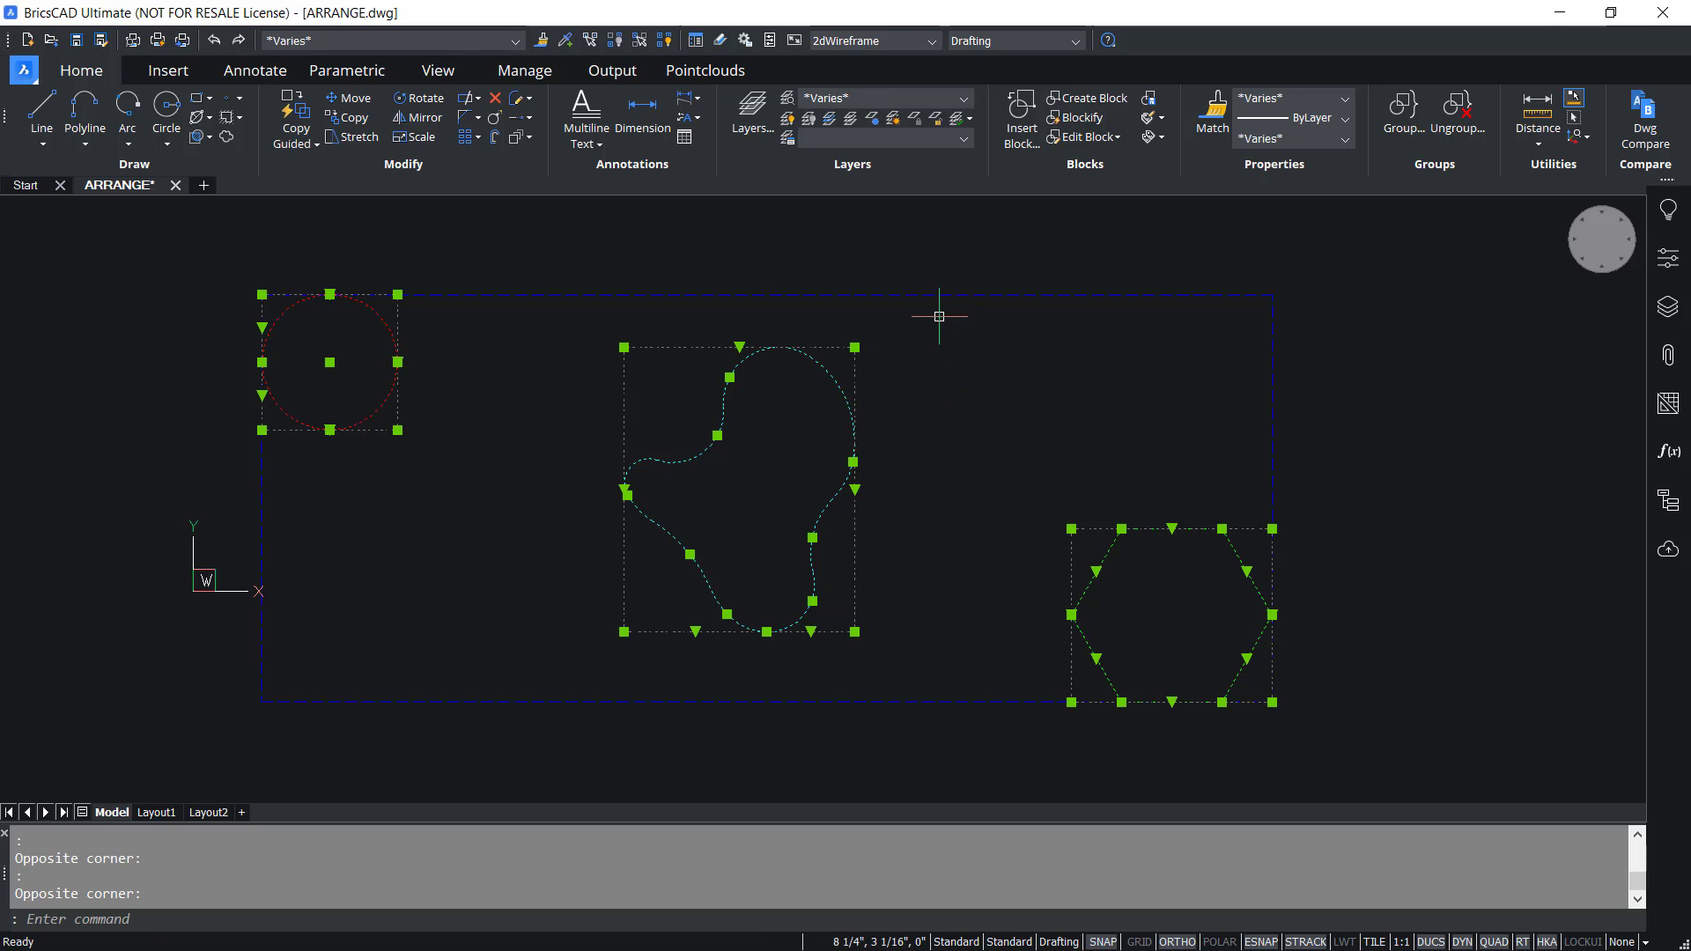
Clear the selection and end the boundary preview, leaving each shape in a dashed bounding box.
{"action": "mouse_move", "coordinate": [736, 294]}
{"action": "key", "text": "Escape"}
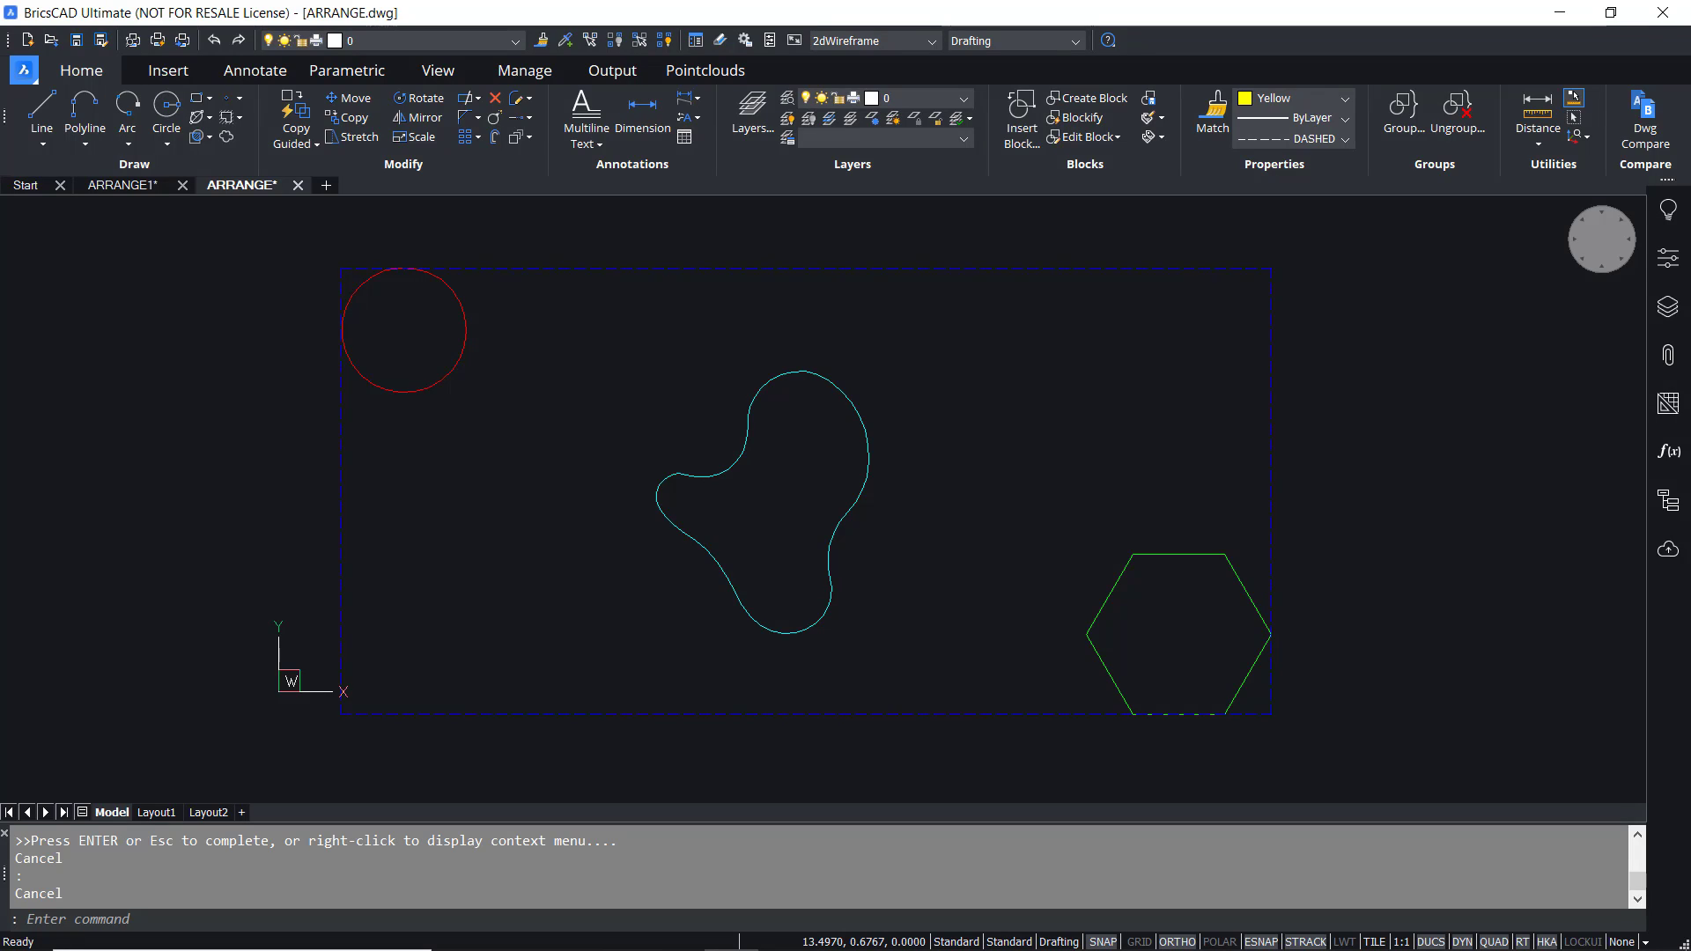
{"action": "key", "text": "Return"}
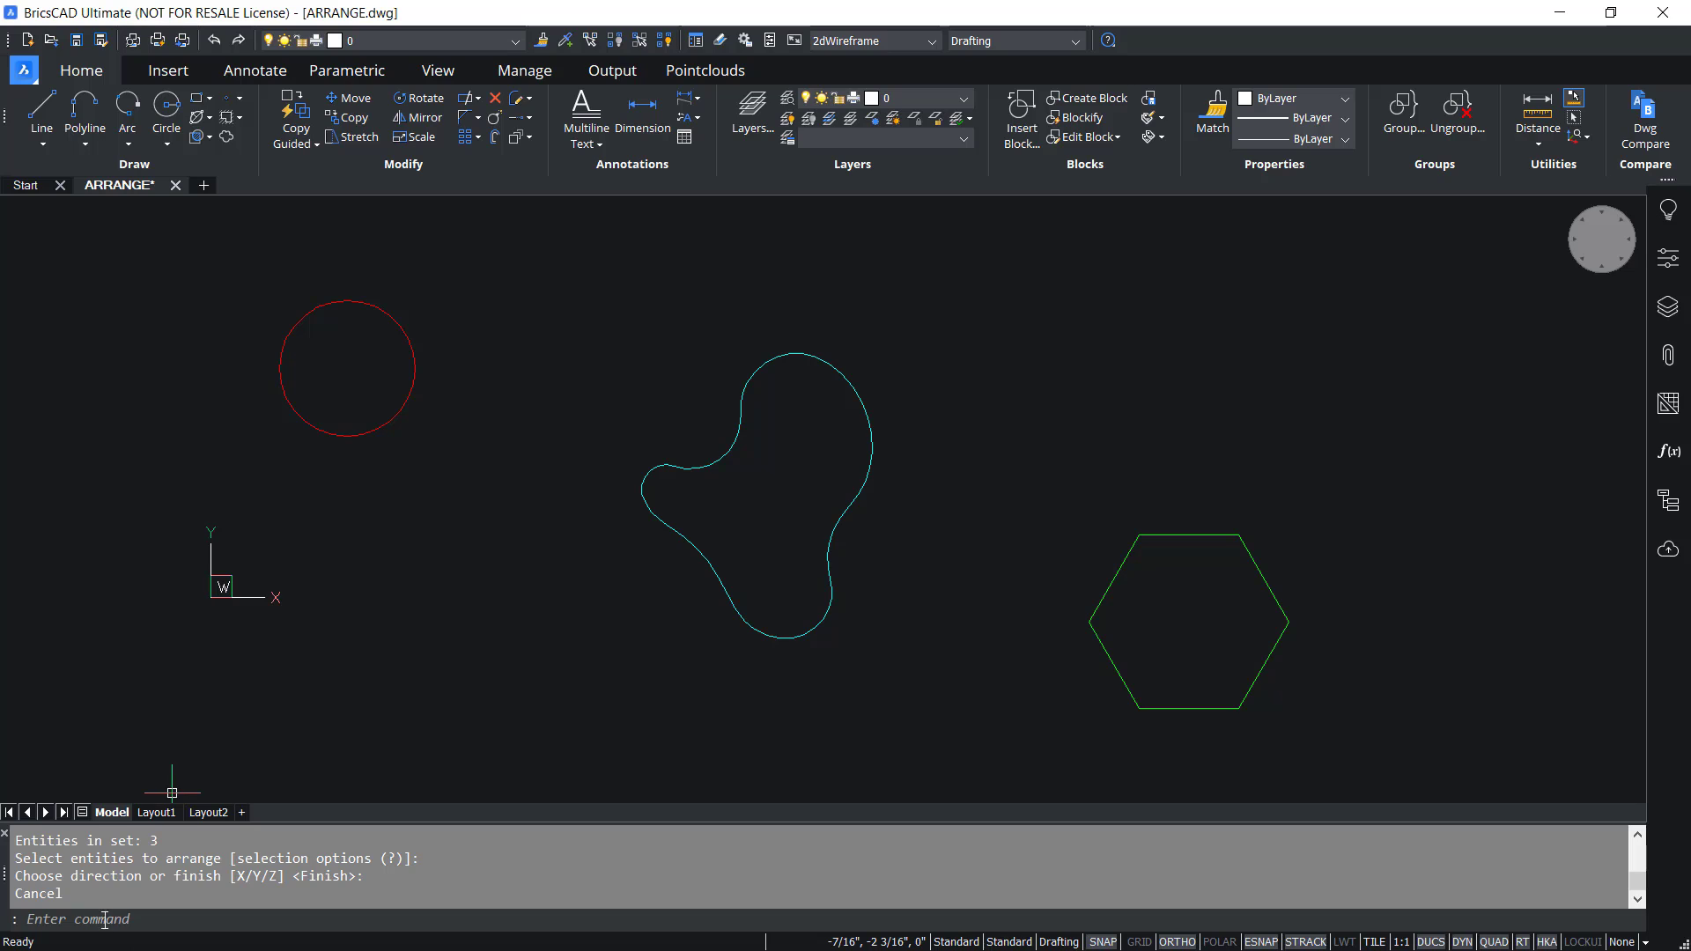
Run ARRANGE and window-select the circle, spline blob and hexagon as its three entities.
{"action": "left_click", "coordinate": [104, 916]}
{"action": "type", "text": "ARRANGE"}
{"action": "key", "text": "Return"}
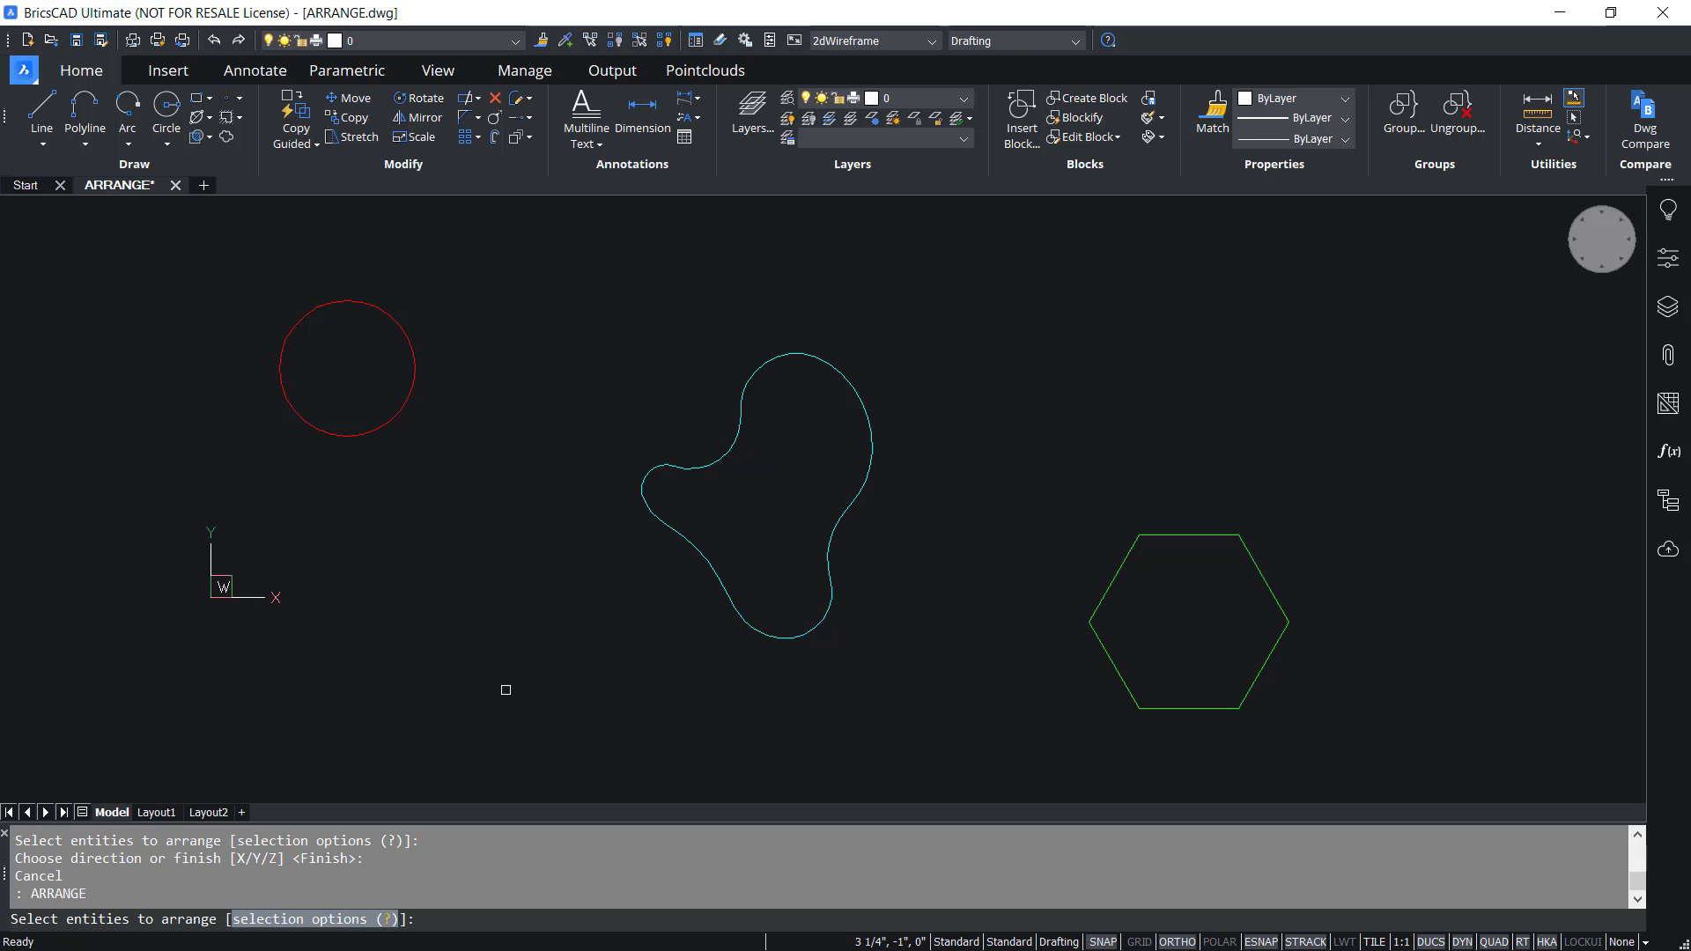
{"action": "left_click", "coordinate": [273, 330]}
{"action": "left_click", "coordinate": [226, 302]}
{"action": "left_click", "coordinate": [223, 262]}
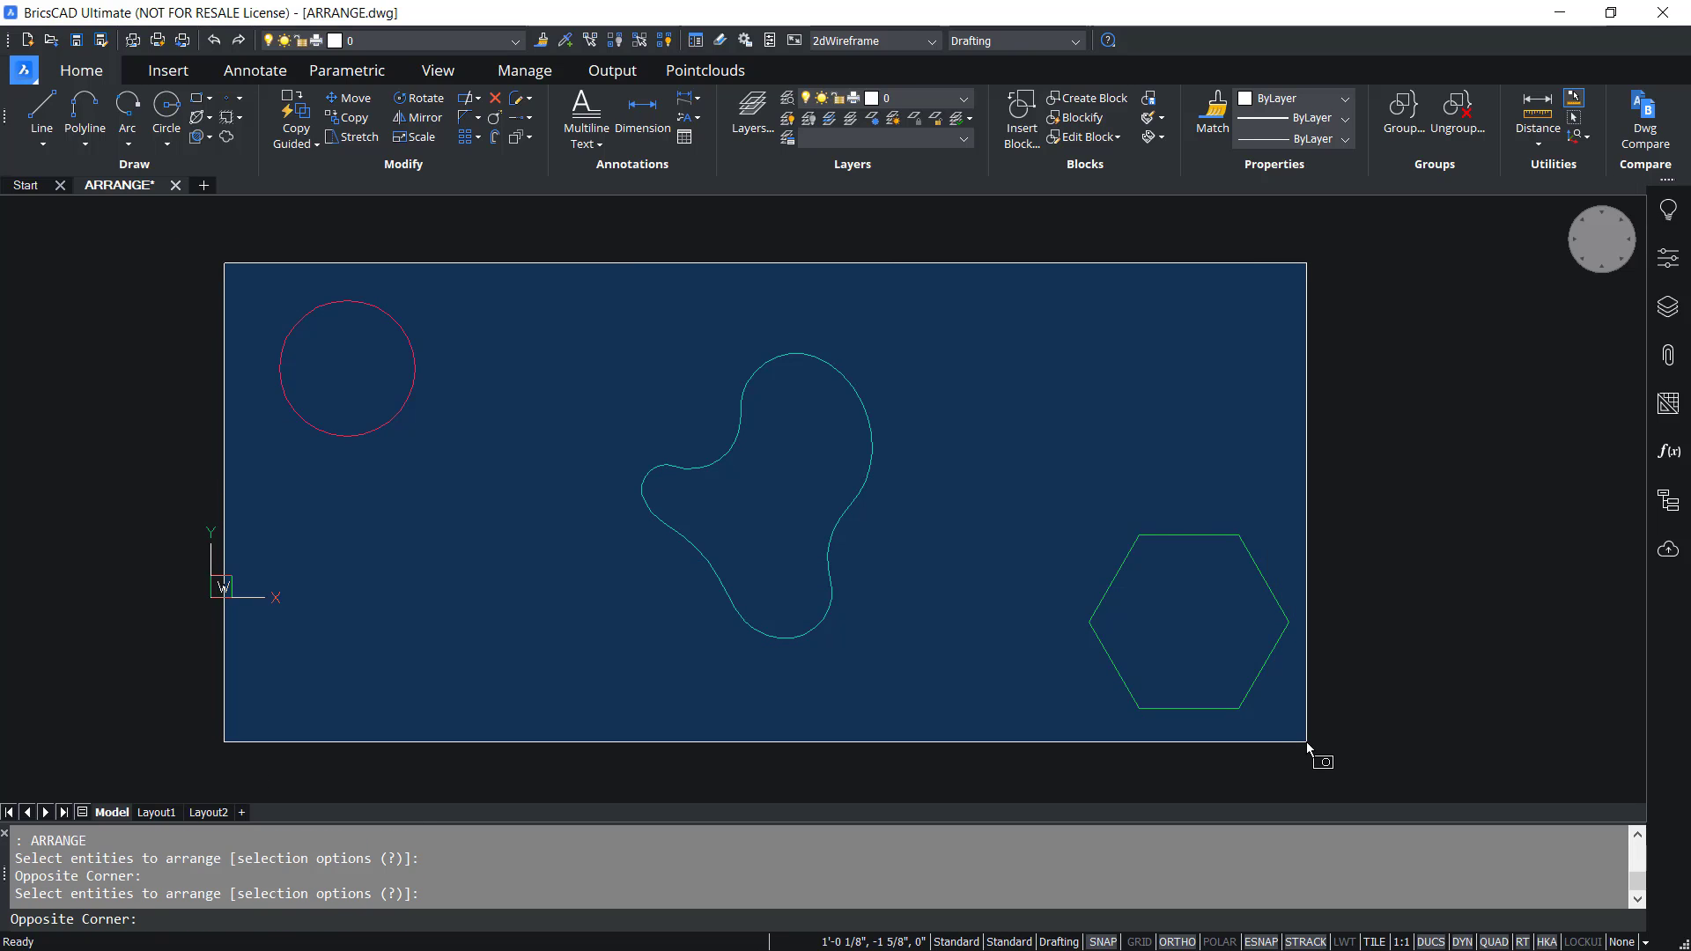
{"action": "left_click", "coordinate": [1312, 755]}
{"action": "key", "text": "Return"}
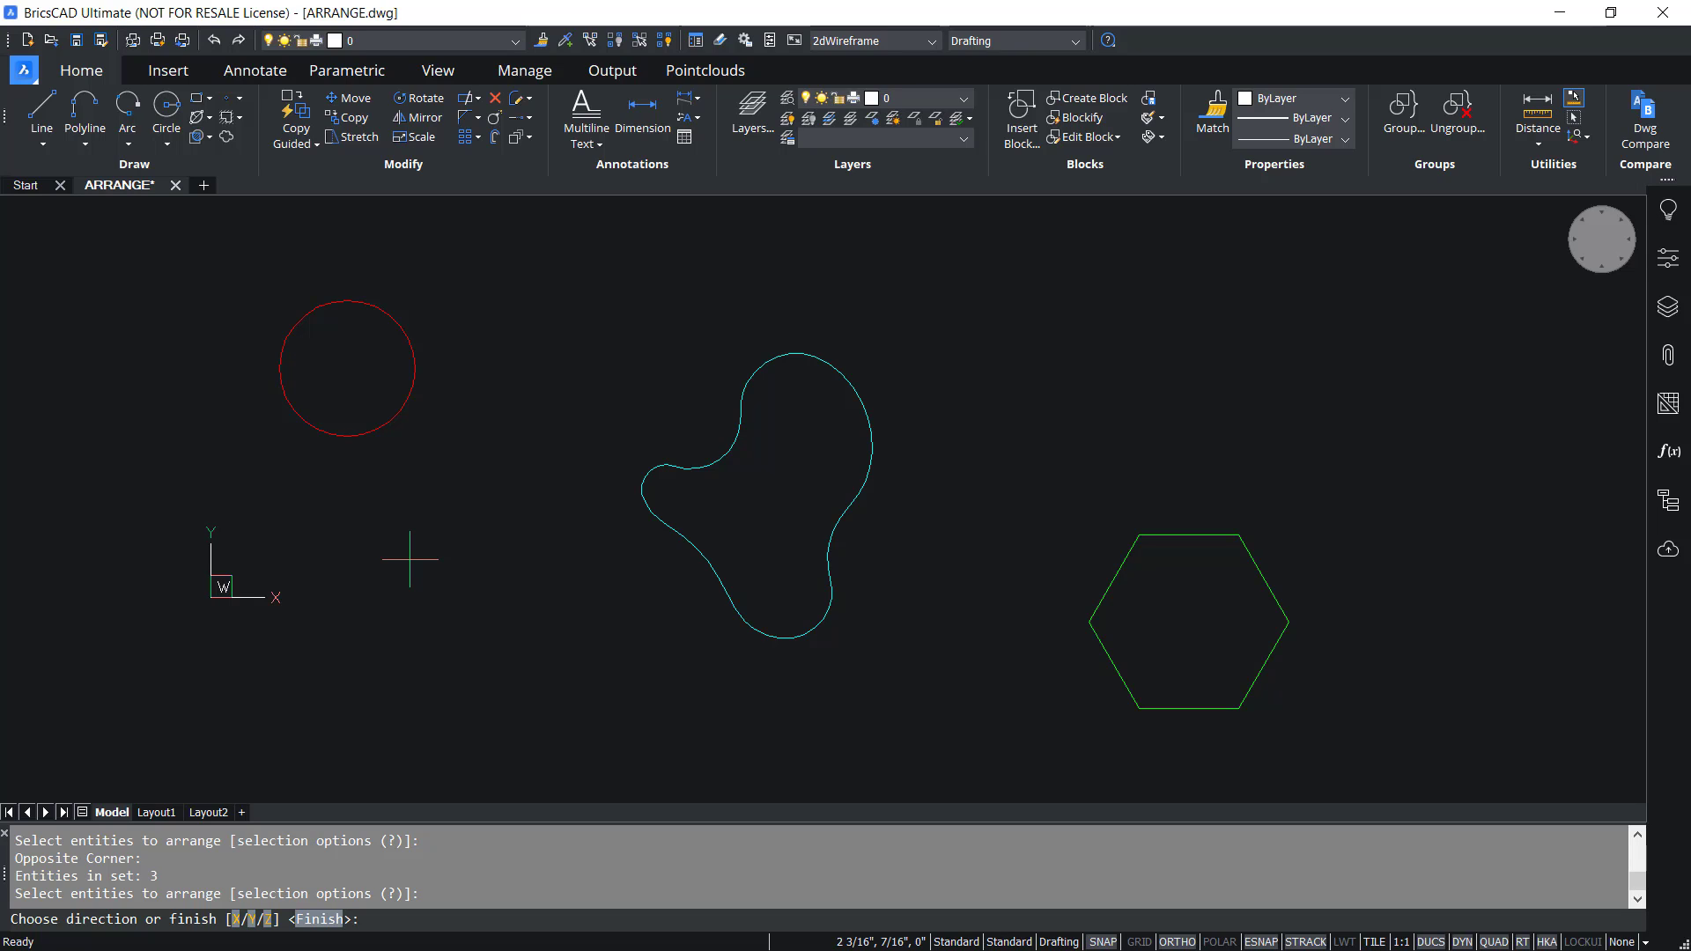
Apply Lower Align along X so the three shapes line up on their left edges.
{"action": "left_click", "coordinate": [235, 918]}
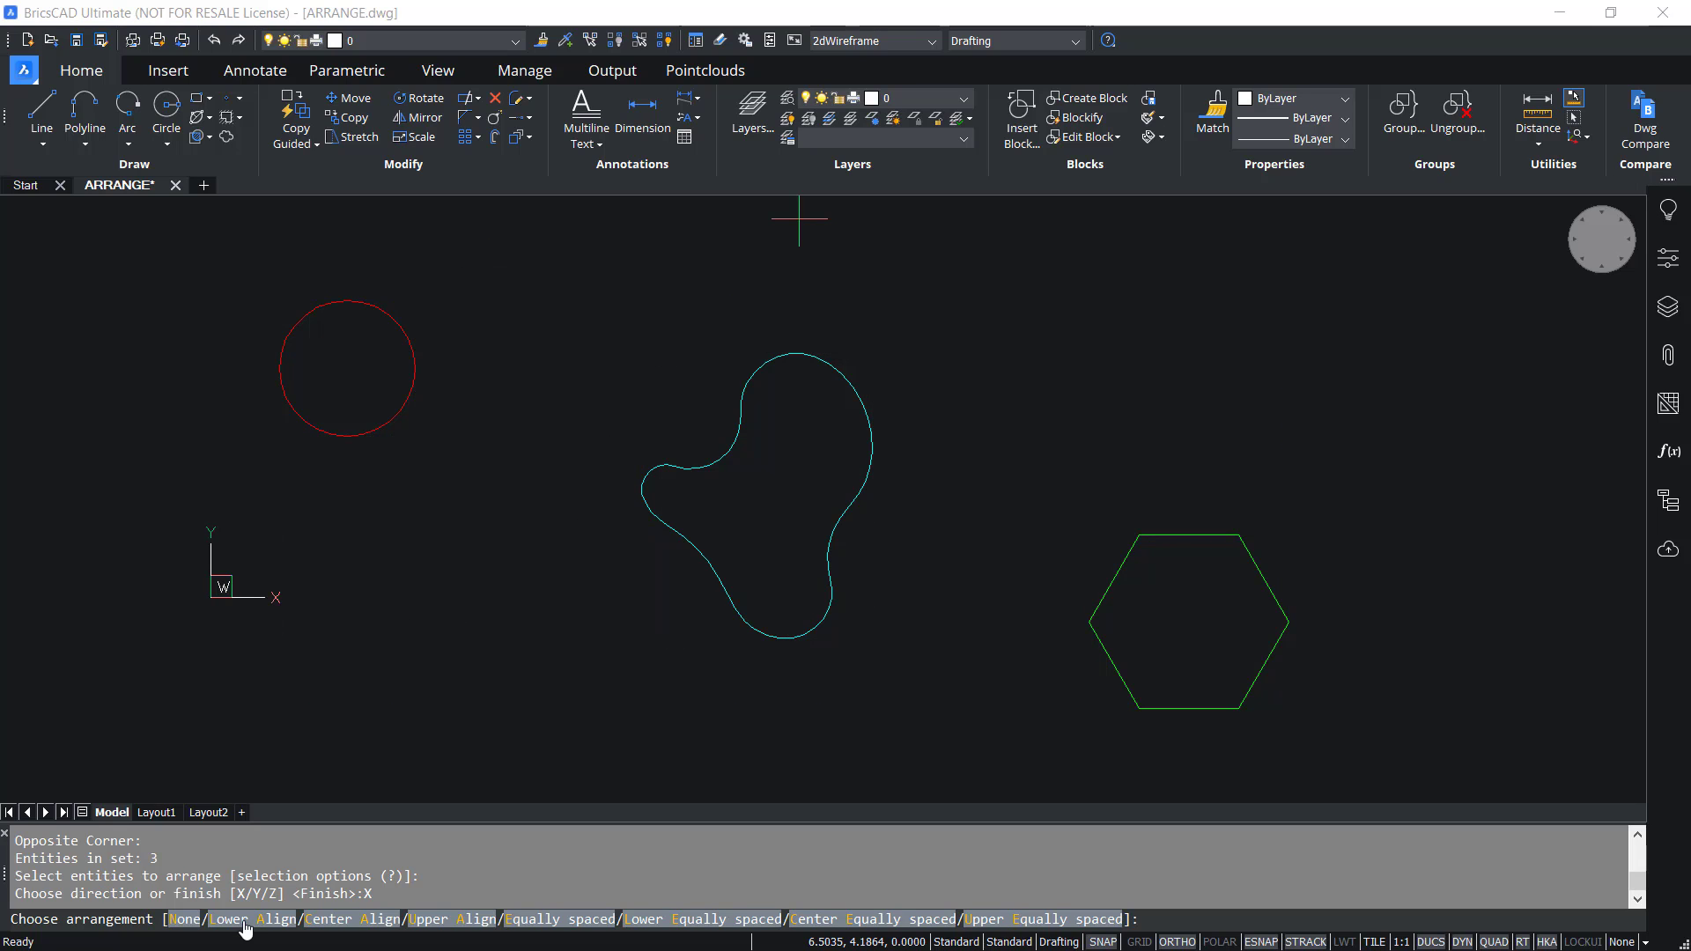
{"action": "left_click", "coordinate": [245, 925]}
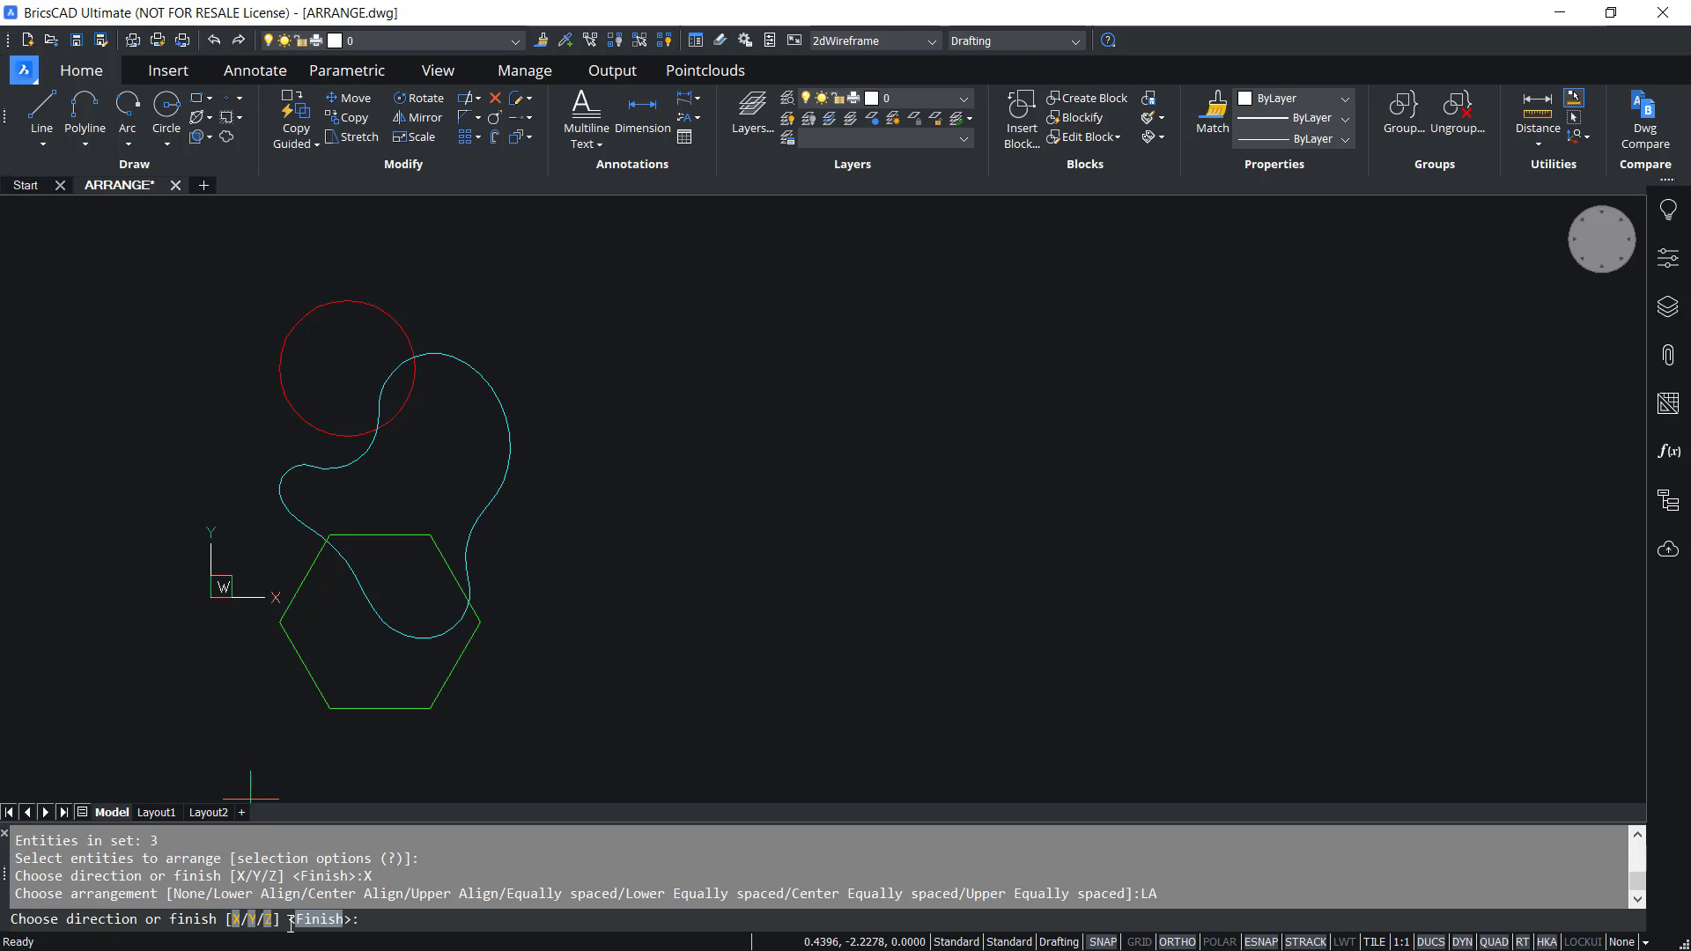
Apply Upper Align along X, consult help, then restore the original positions with the None option.
{"action": "left_click", "coordinate": [236, 921]}
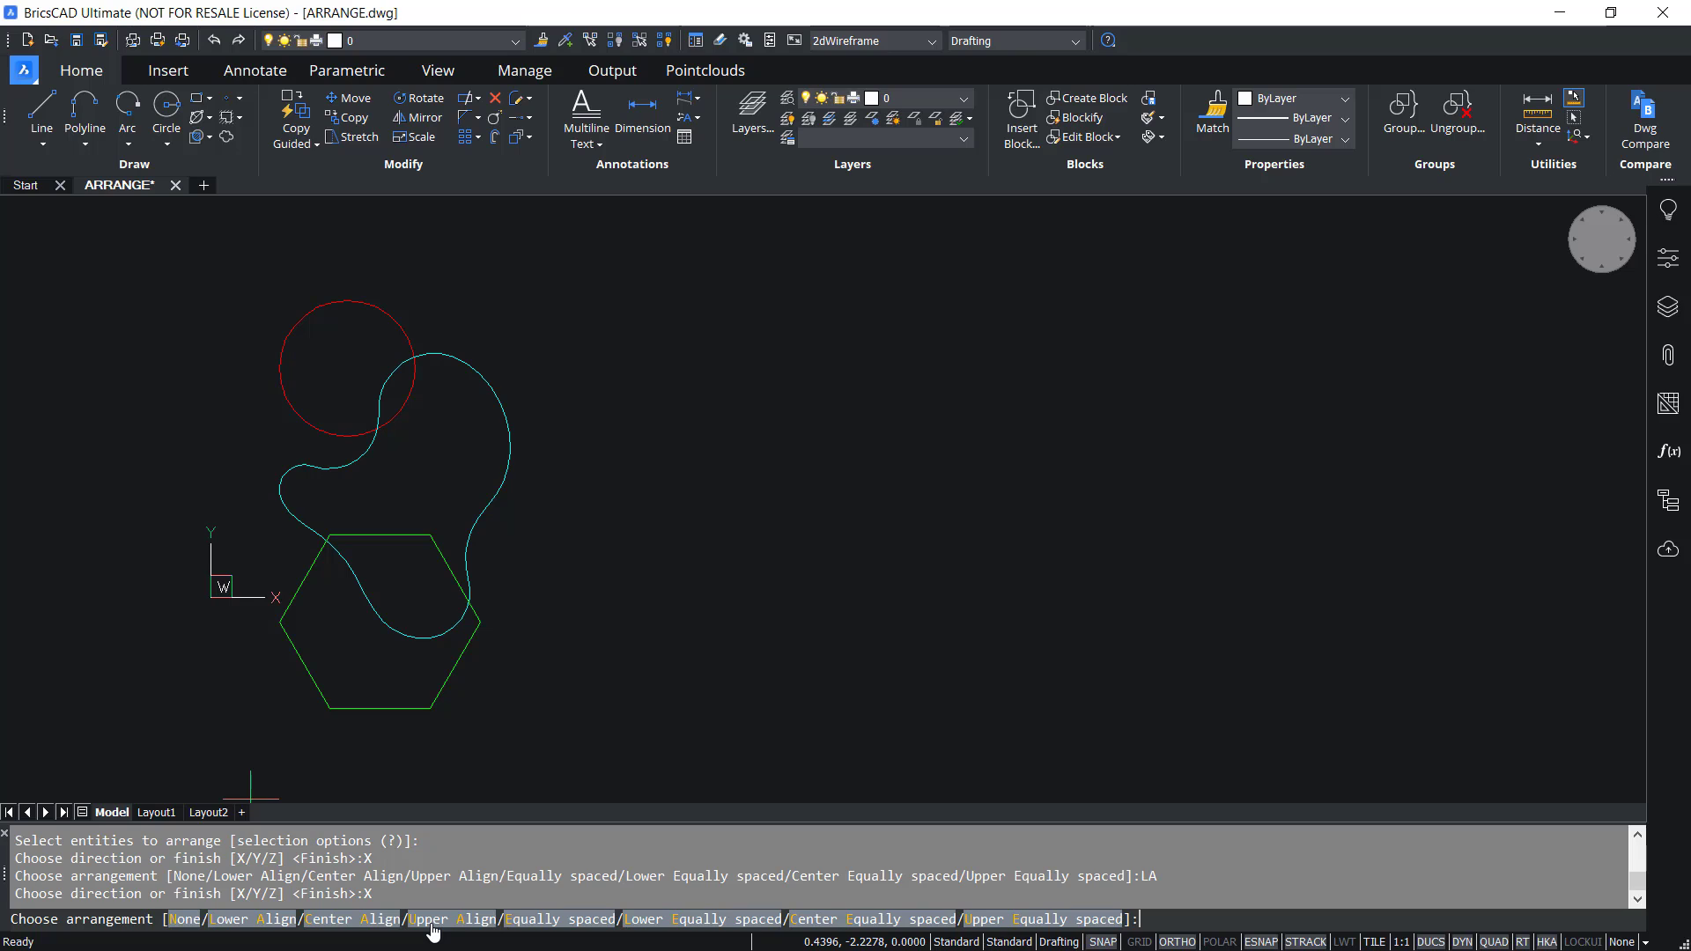
{"action": "left_click", "coordinate": [432, 923]}
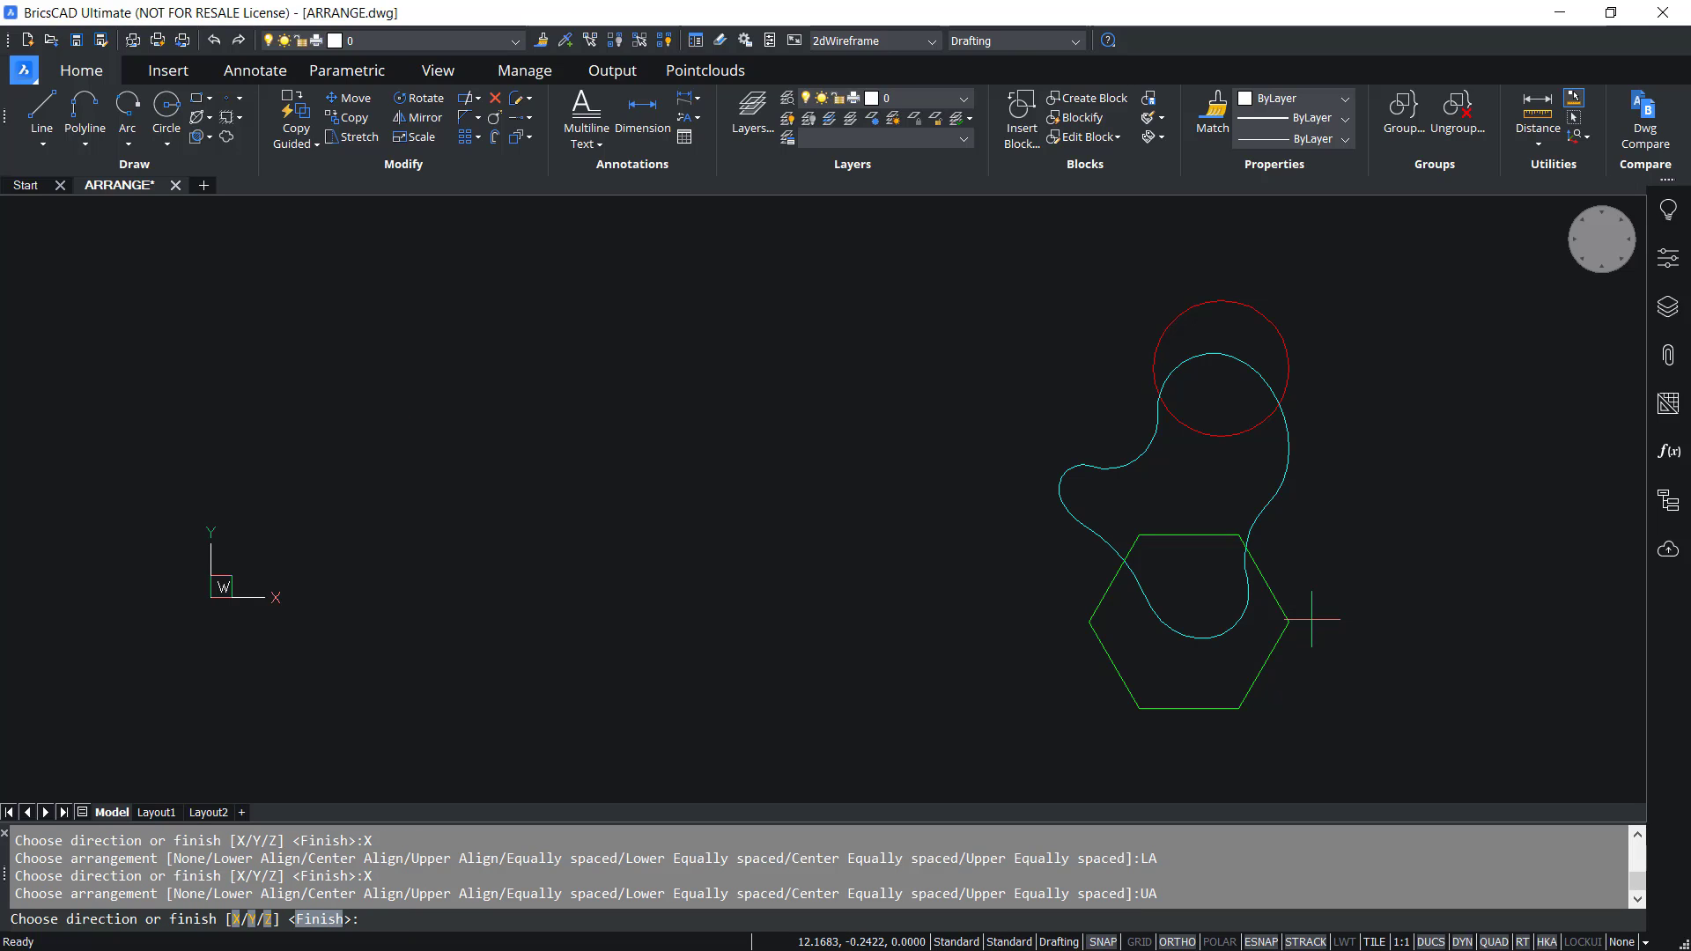
{"action": "key", "text": "F1"}
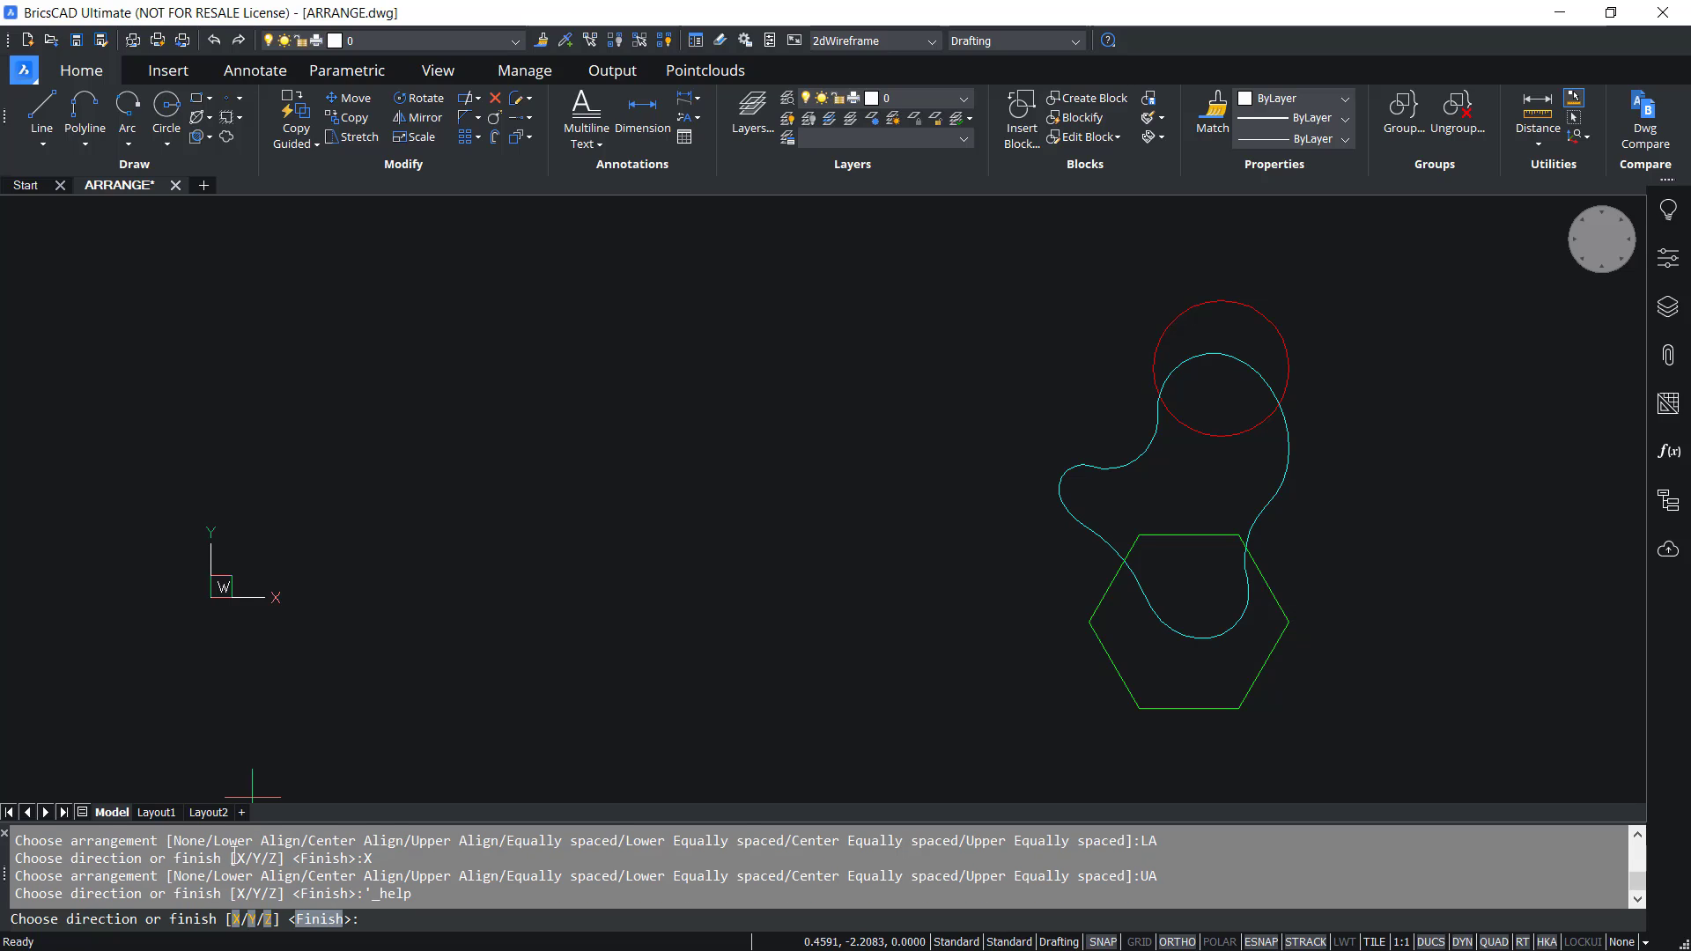
{"action": "left_click", "coordinate": [237, 920]}
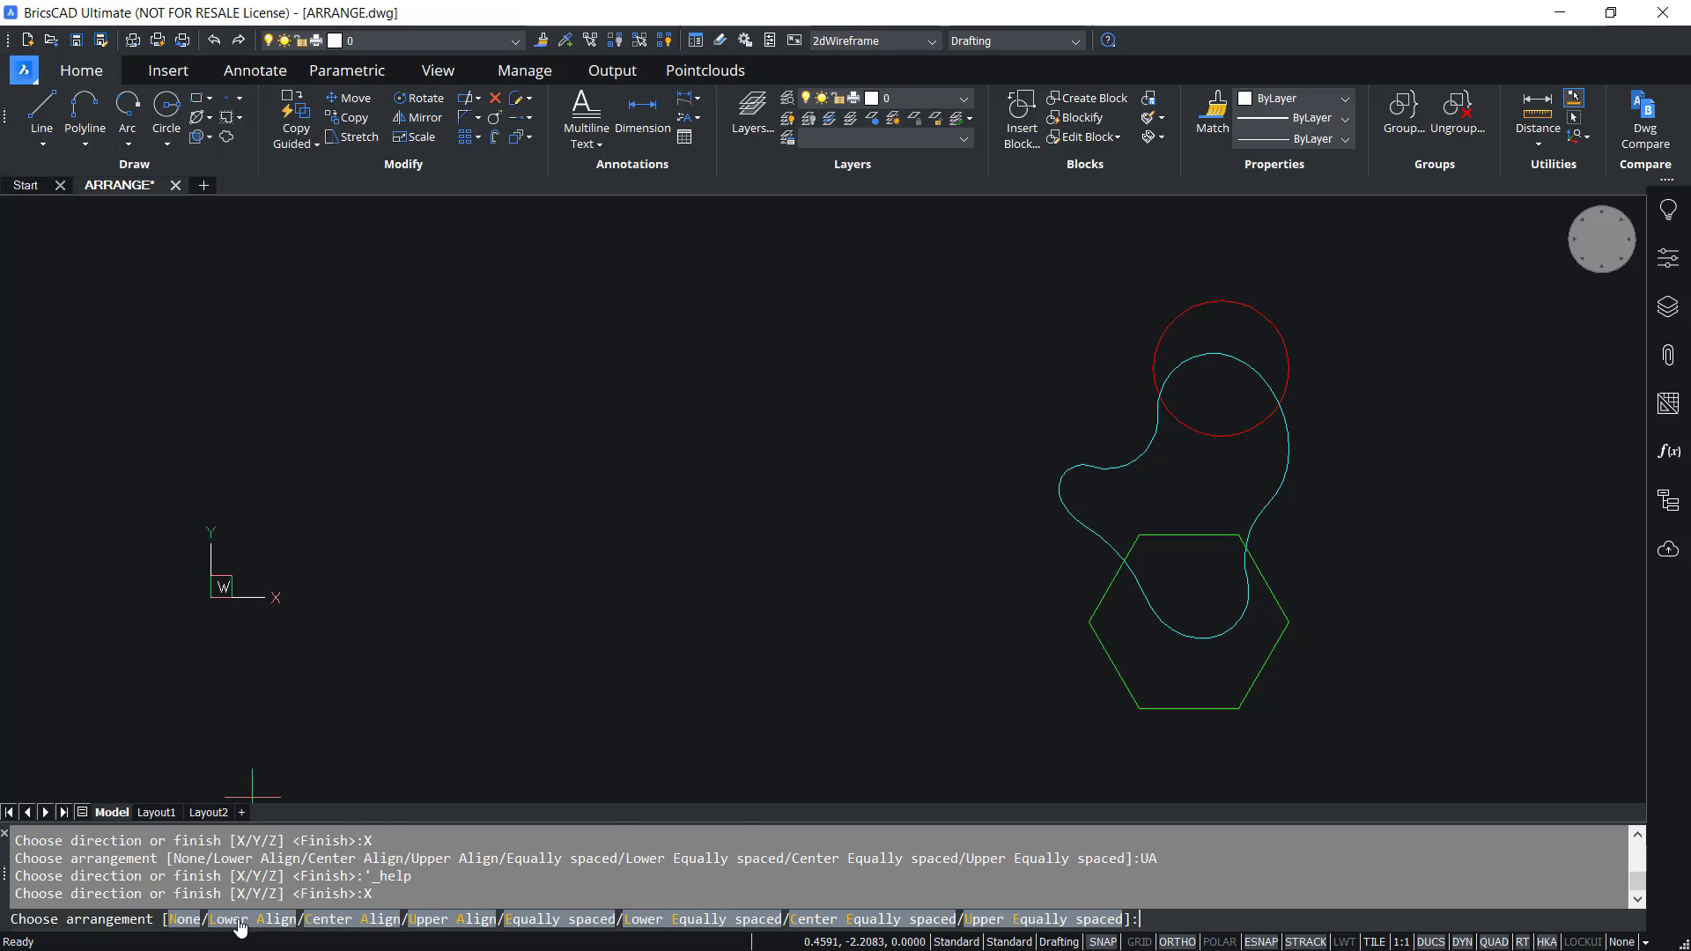
{"action": "left_click", "coordinate": [184, 920]}
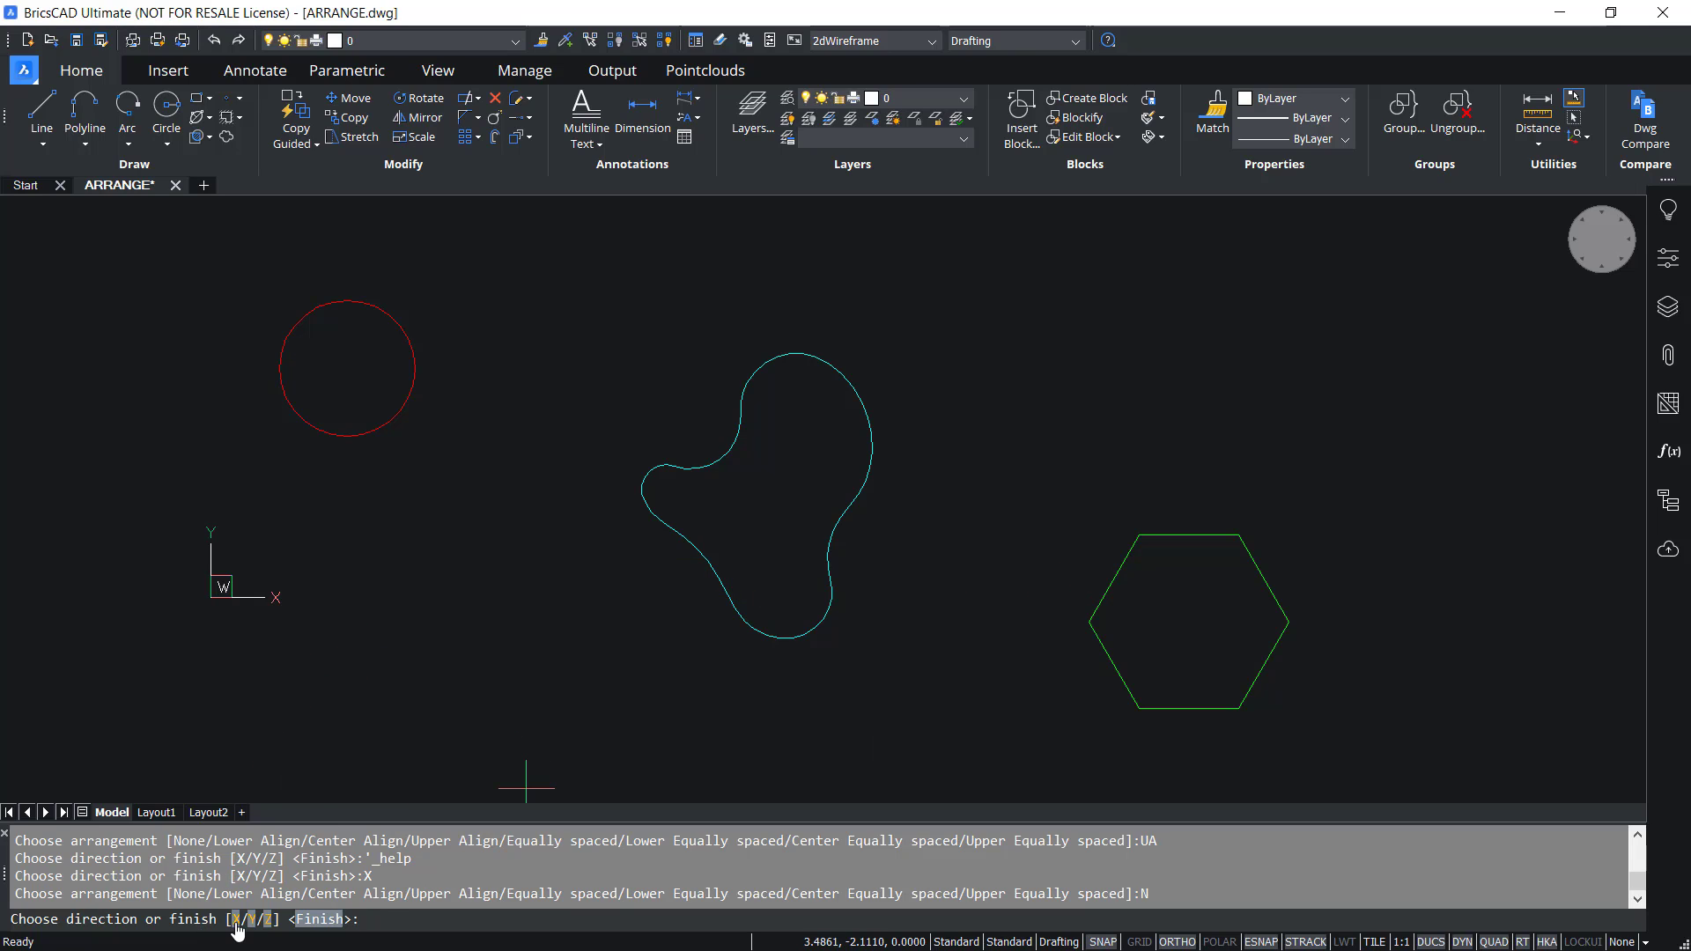
Apply Center Align along X, stacking the circle, blob and hexagon on a shared centre line.
{"action": "left_click", "coordinate": [235, 921]}
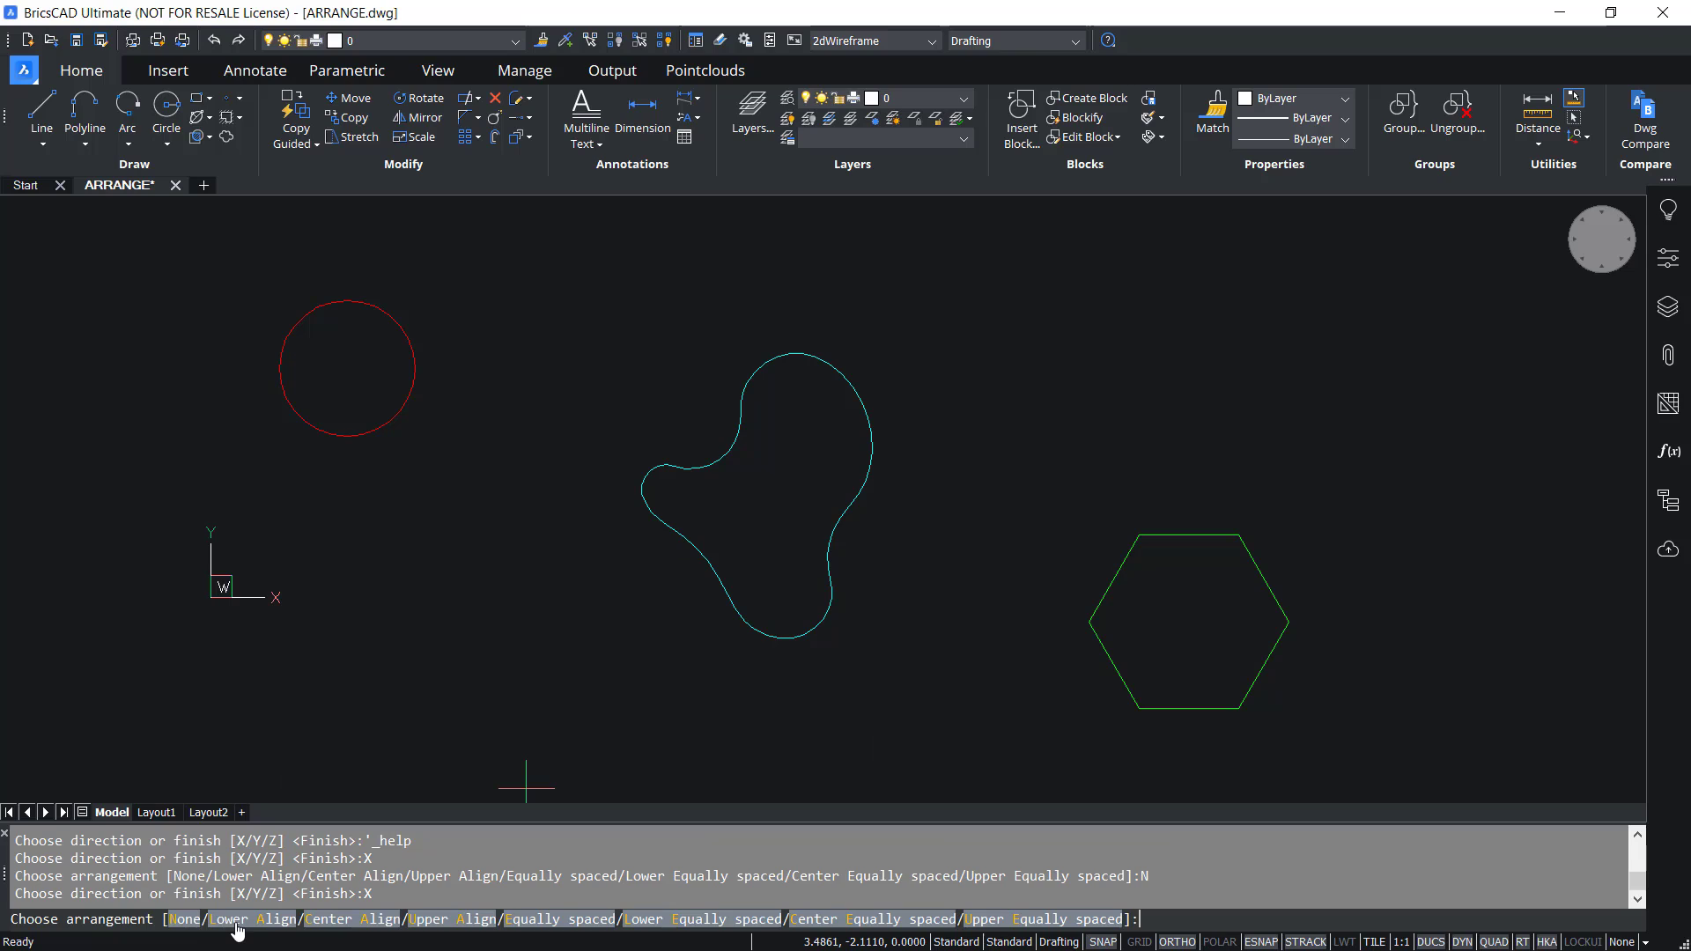
{"action": "left_click", "coordinate": [354, 922]}
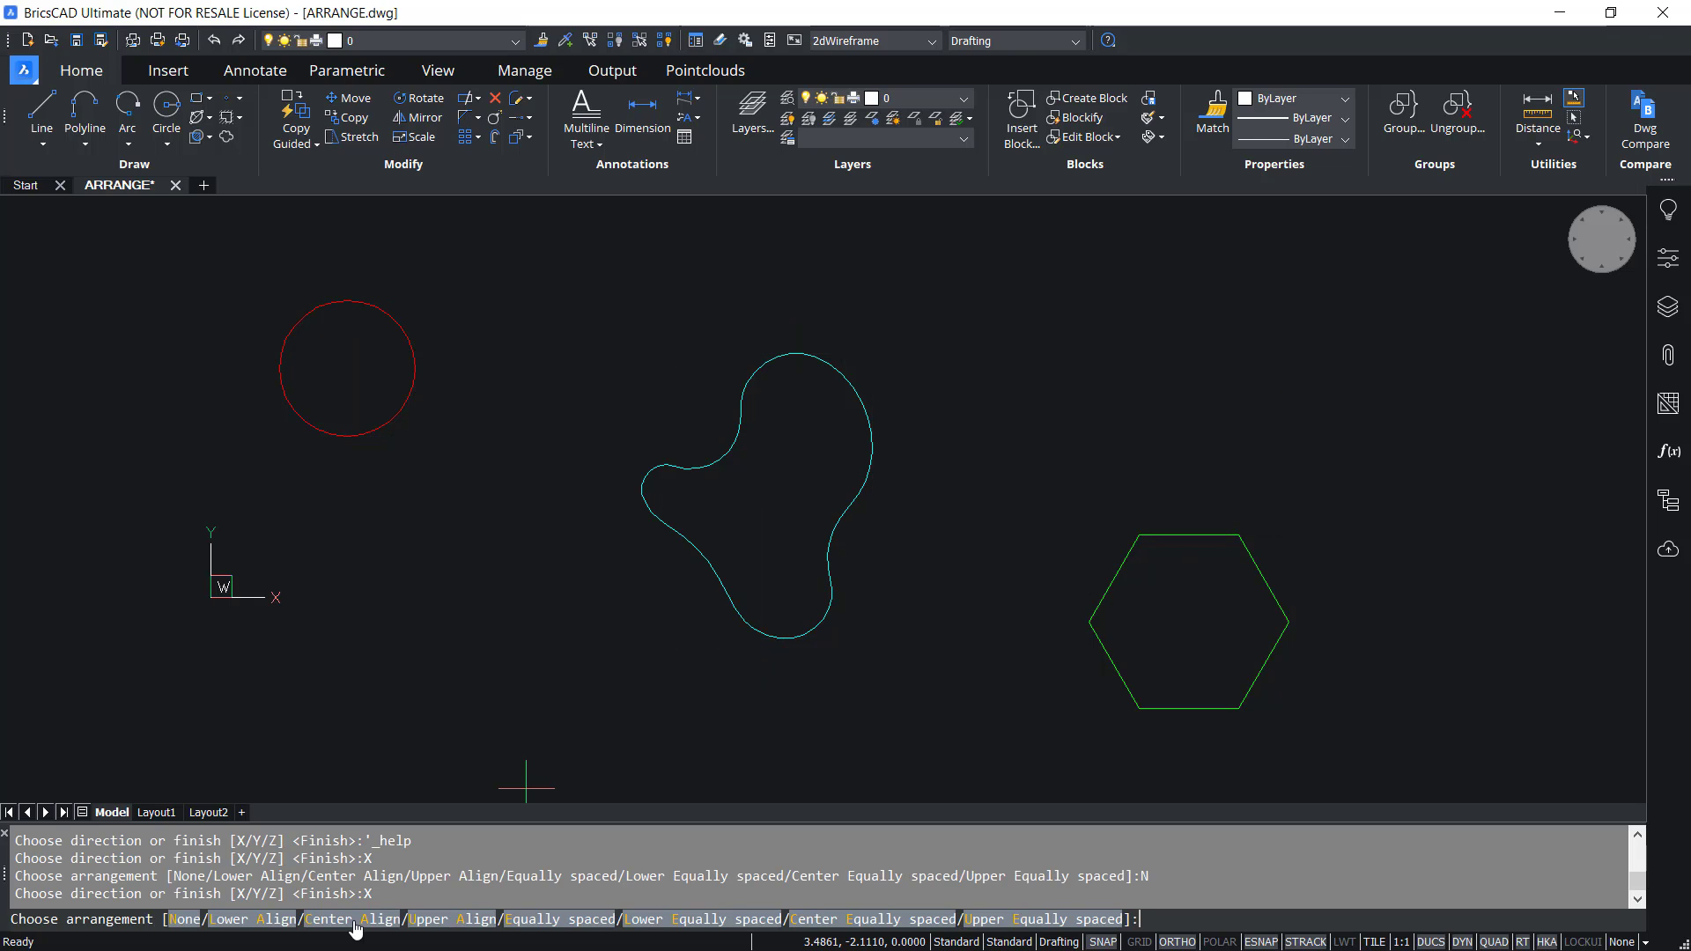
{"action": "left_click", "coordinate": [362, 921]}
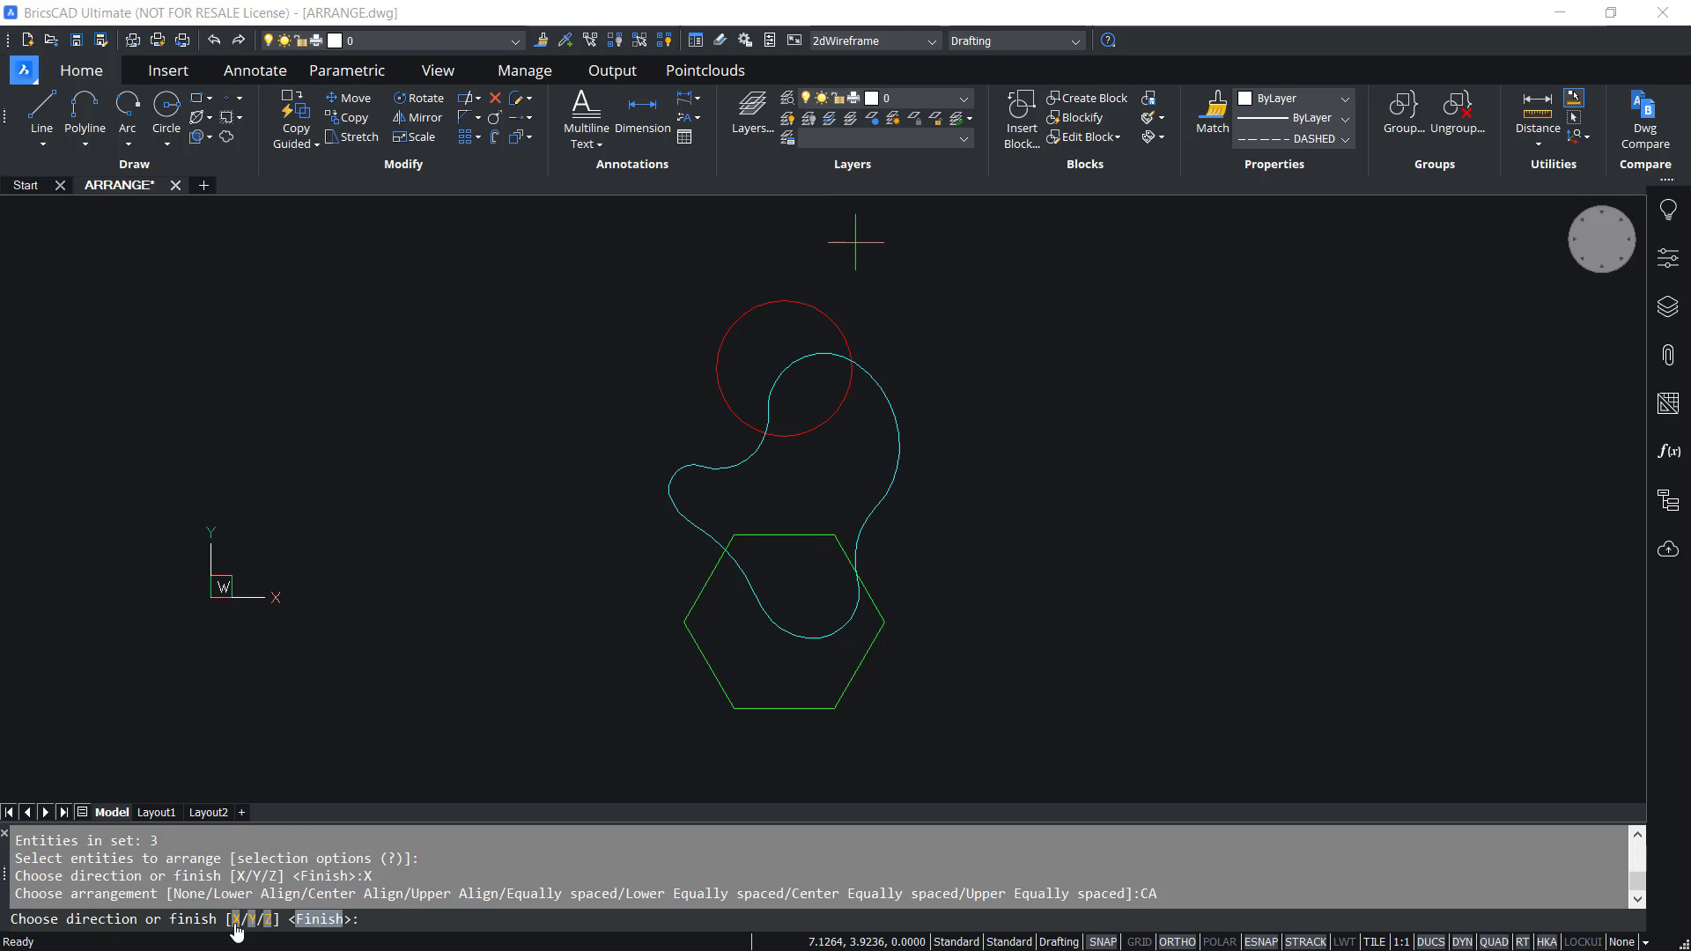
Apply Equally spaced along X, leaving equal 2.4461 gaps between the three shapes.
{"action": "left_click", "coordinate": [236, 925]}
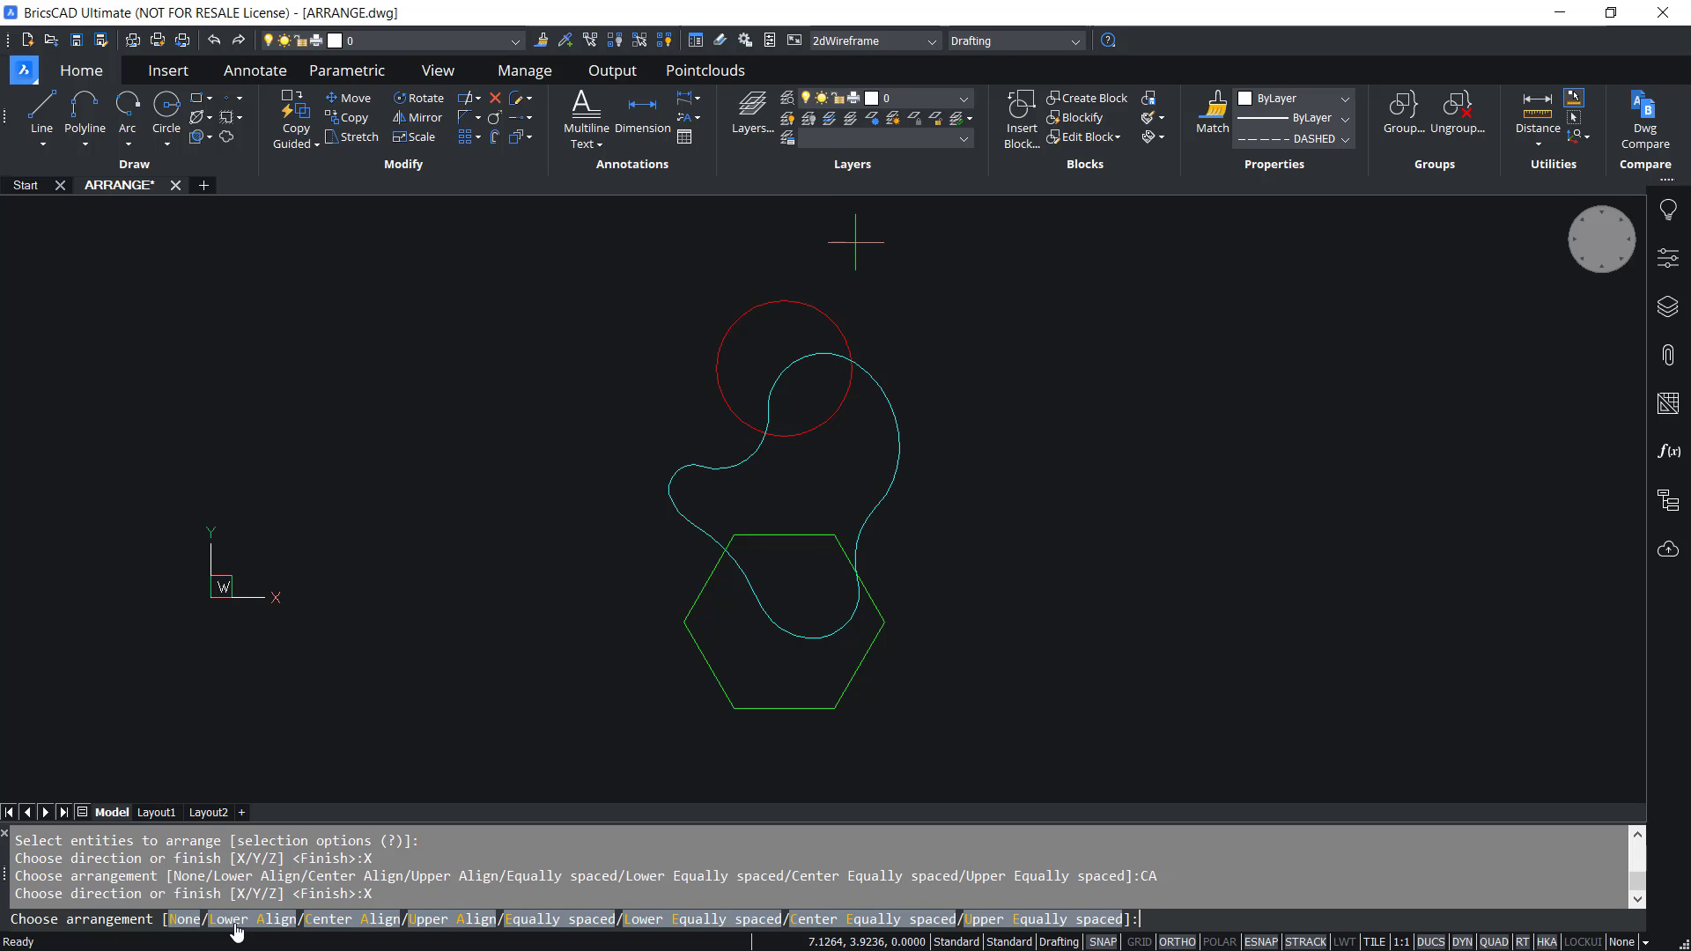
{"action": "left_click", "coordinate": [568, 925]}
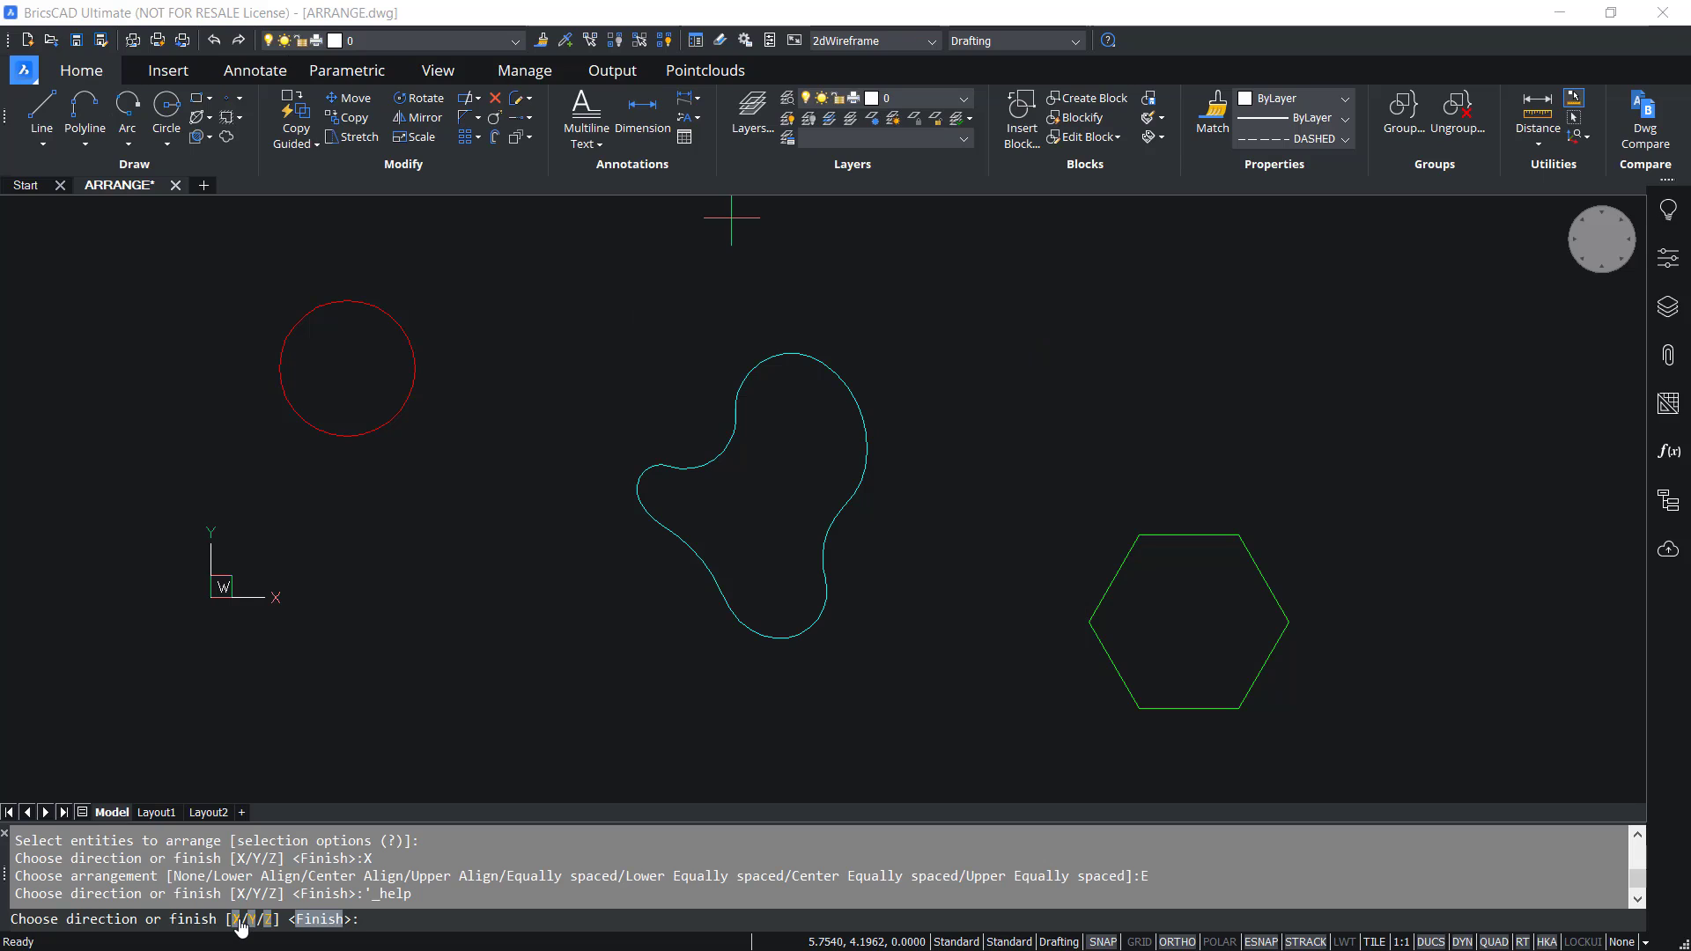
{"action": "left_click", "coordinate": [236, 919]}
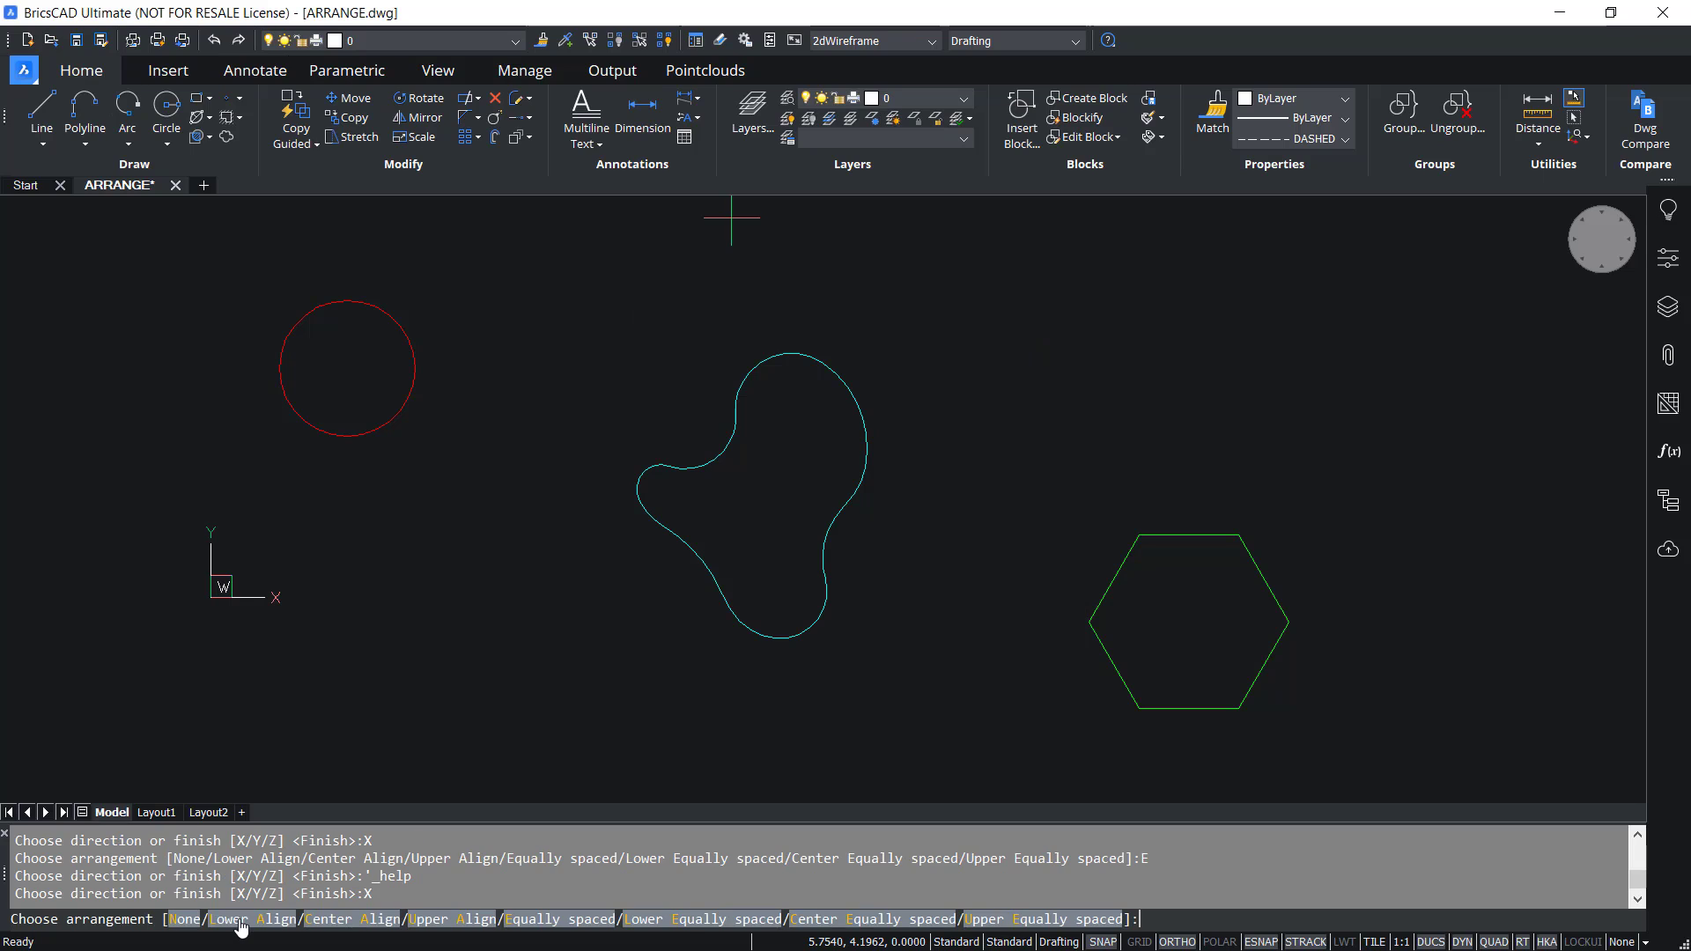
Apply Lower Equally spaced along X, putting the shapes' left edges an equal 4.4715 apart.
{"action": "left_click", "coordinate": [686, 921]}
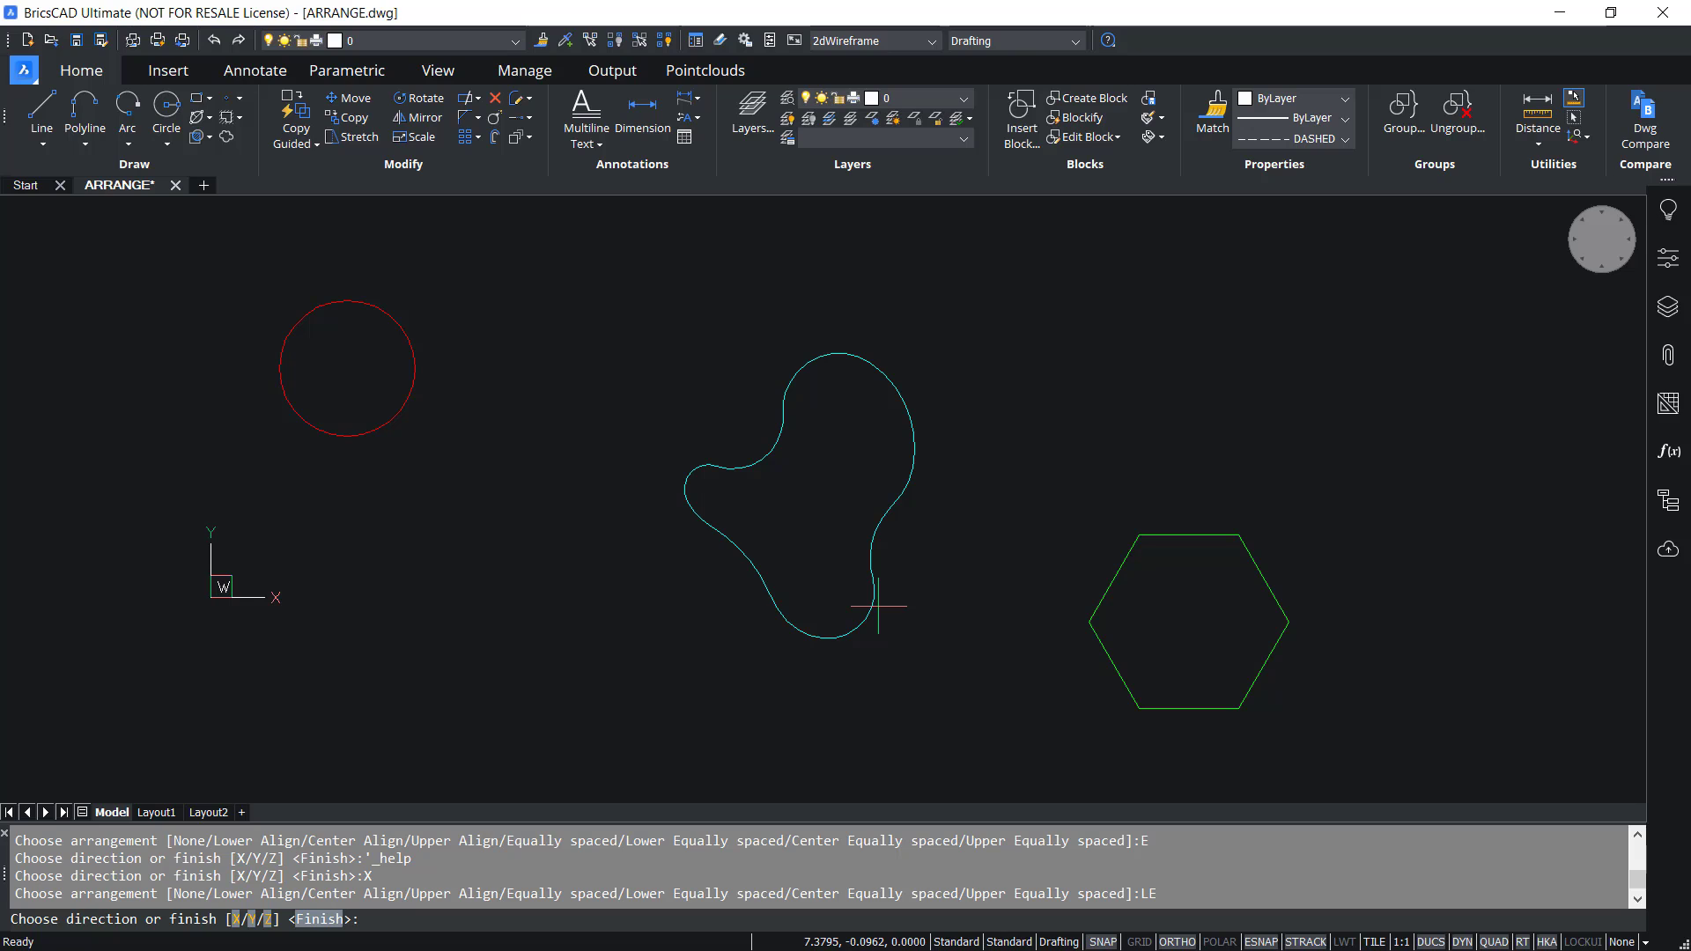
{"action": "key", "text": "Return"}
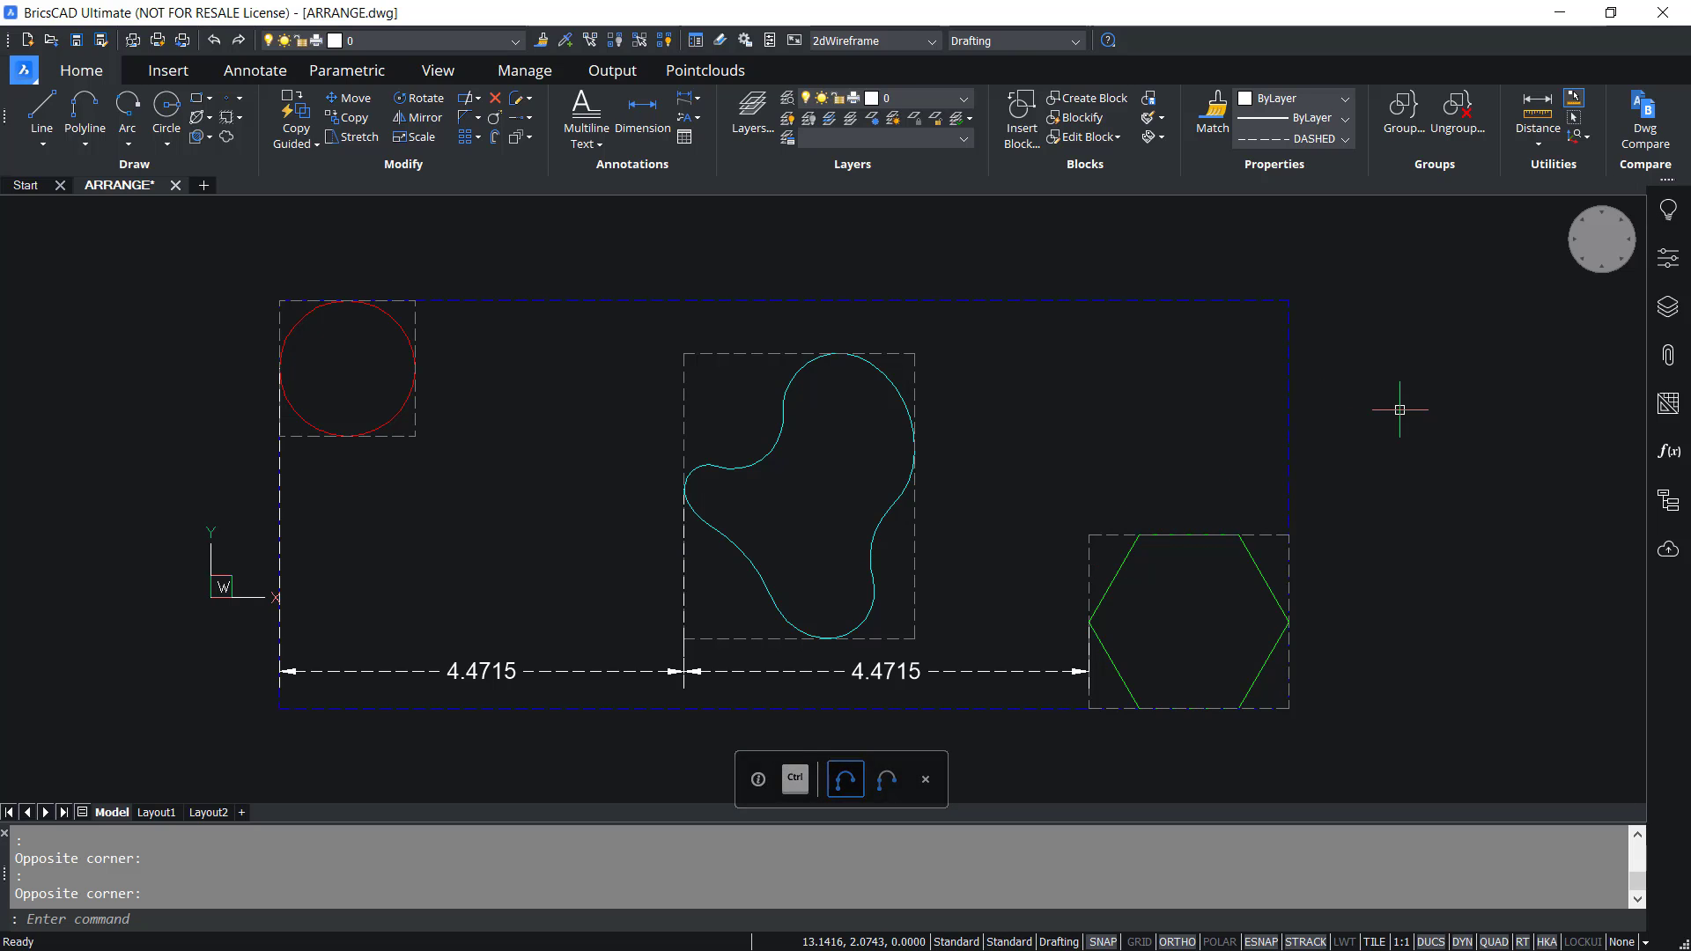
{"action": "key", "text": "Return"}
{"action": "left_click", "coordinate": [234, 921]}
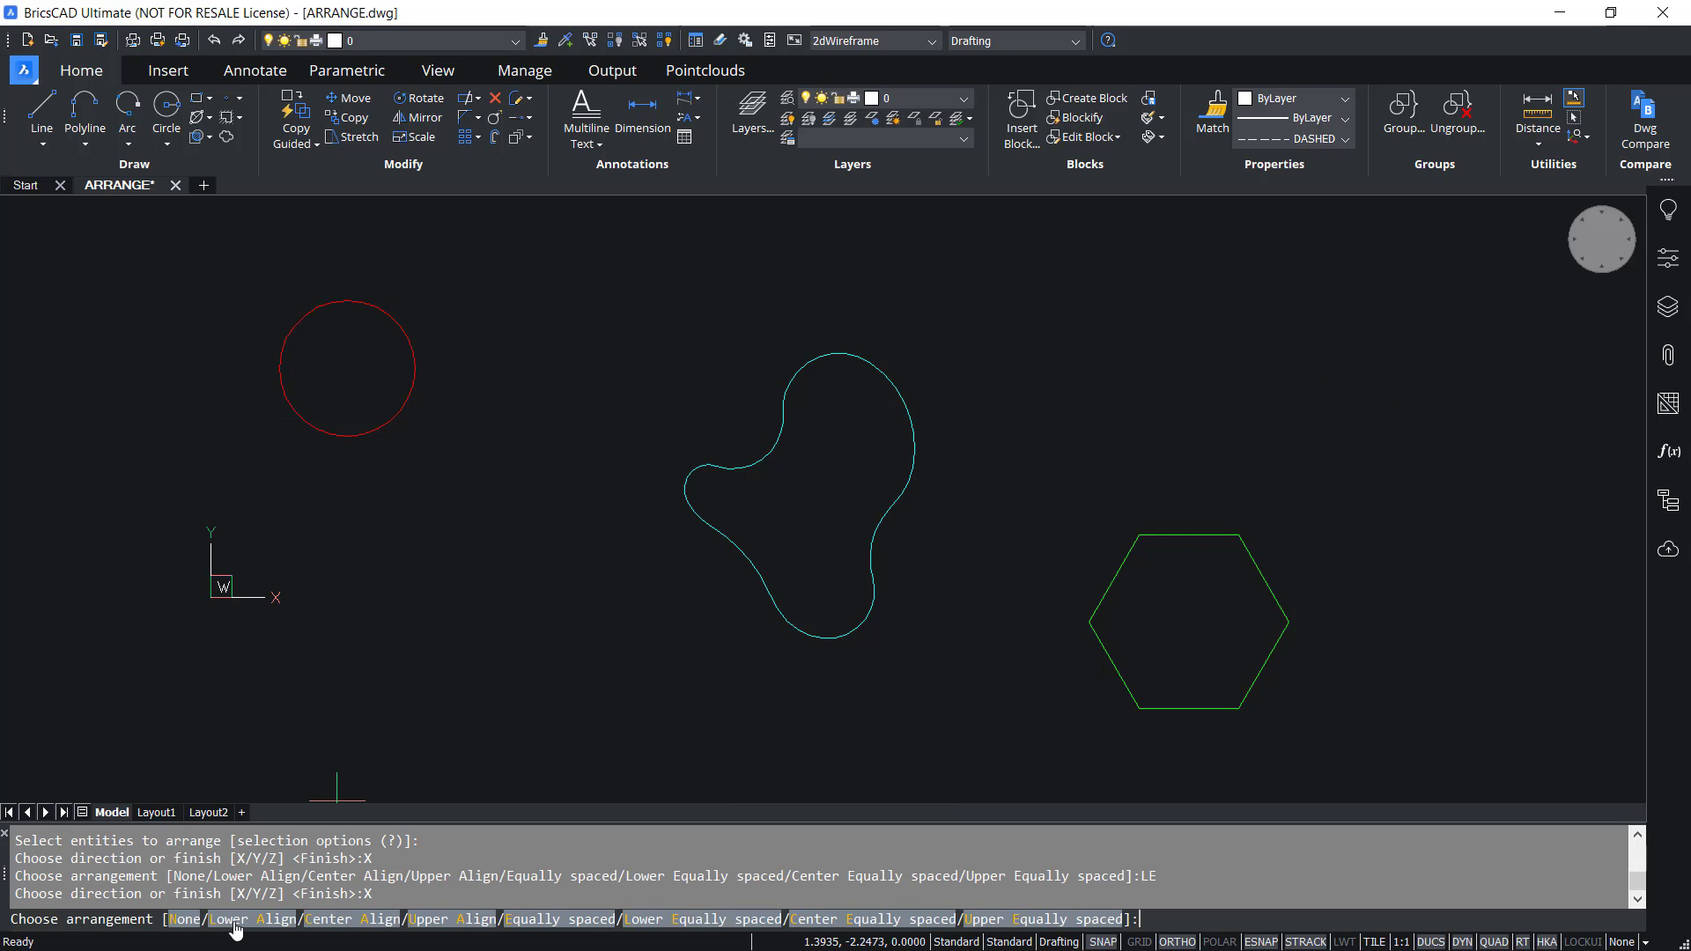
Apply Center Equally spaced along X, putting the shapes' centres an equal 4.6508 apart.
{"action": "left_click", "coordinate": [859, 923]}
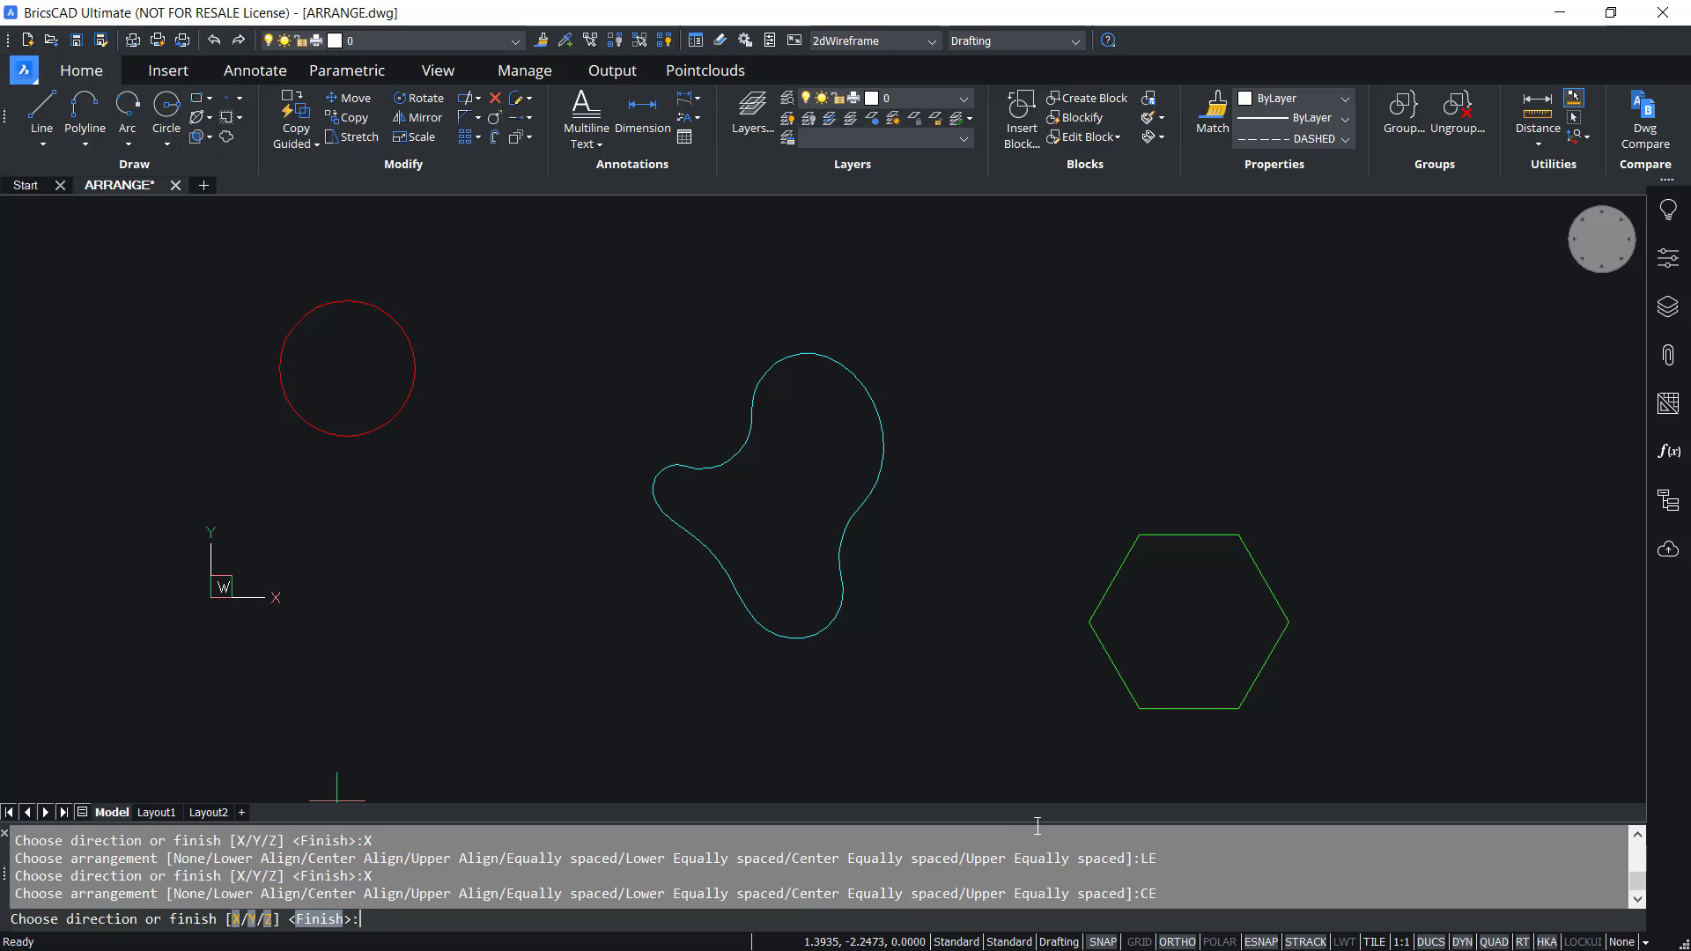
{"action": "key", "text": "Escape"}
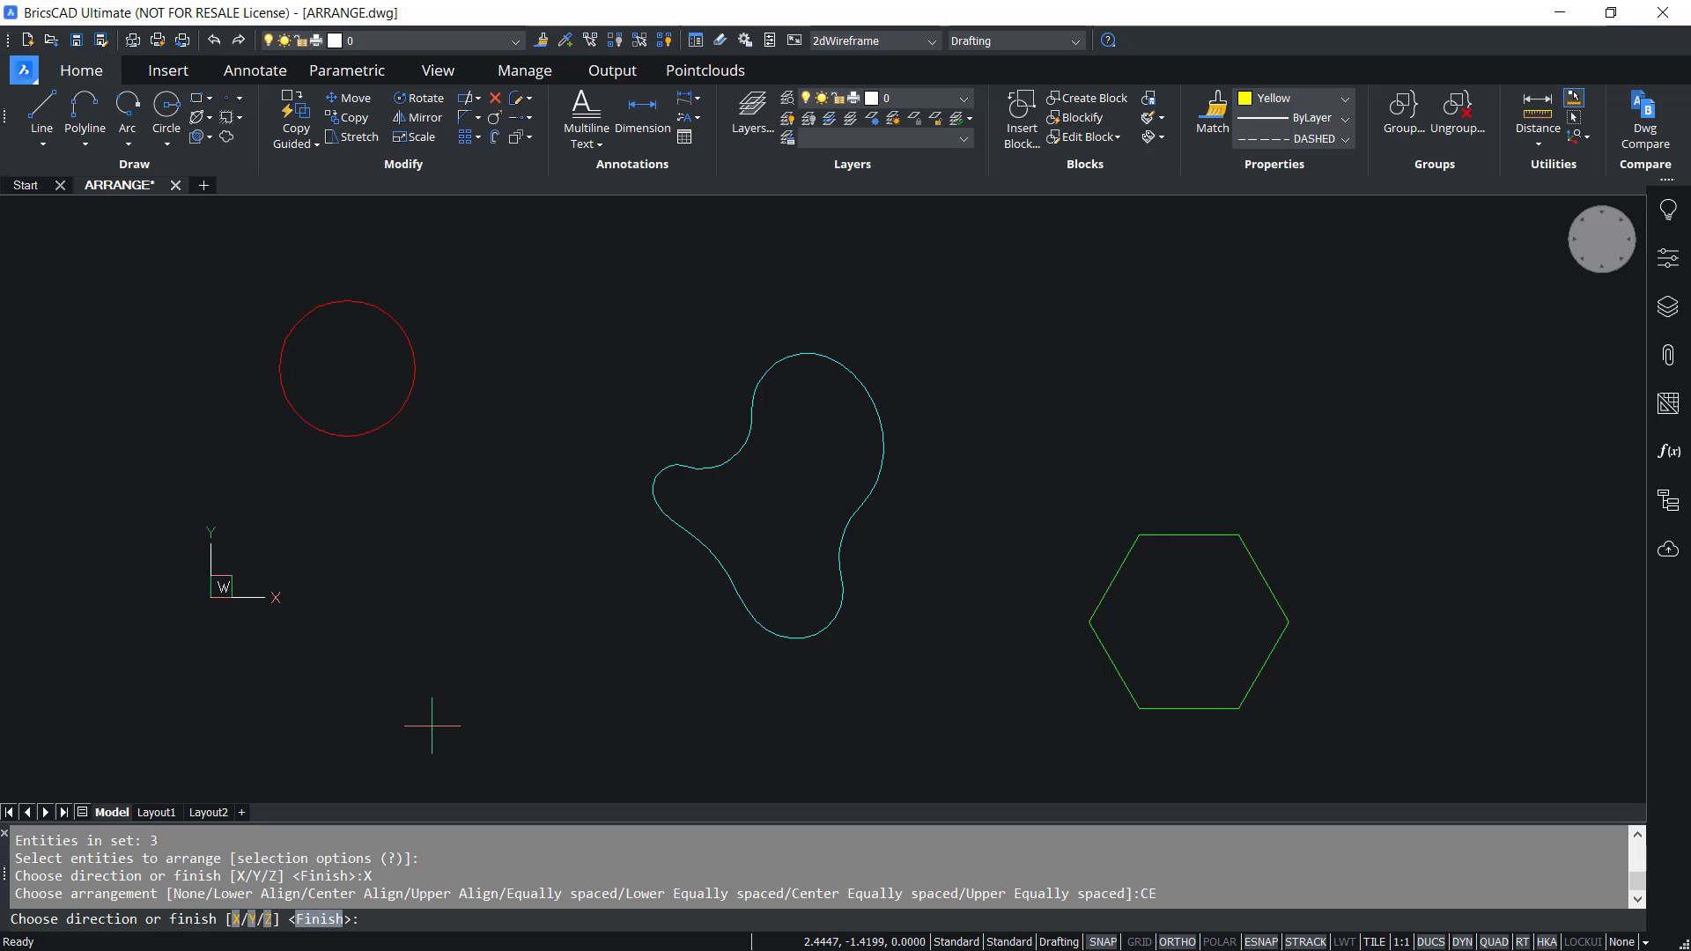
{"action": "left_click", "coordinate": [236, 919]}
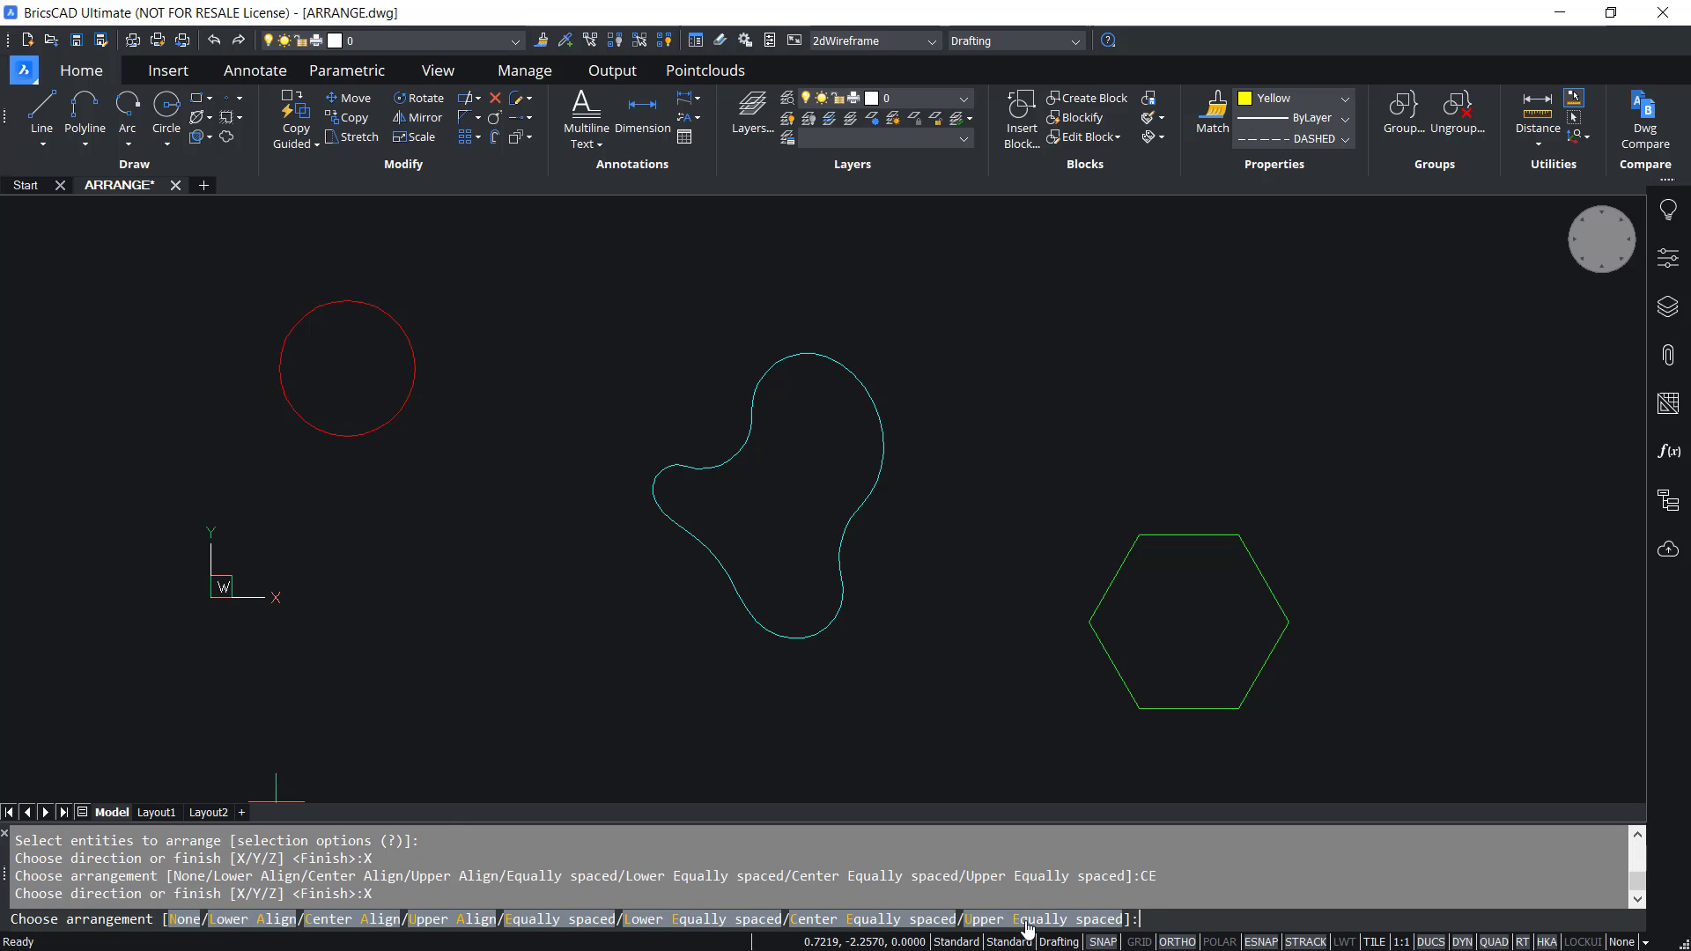
Apply Upper Equally spaced along X, putting the shapes' right edges an equal 4.8300 apart.
{"action": "left_click", "coordinate": [1027, 920]}
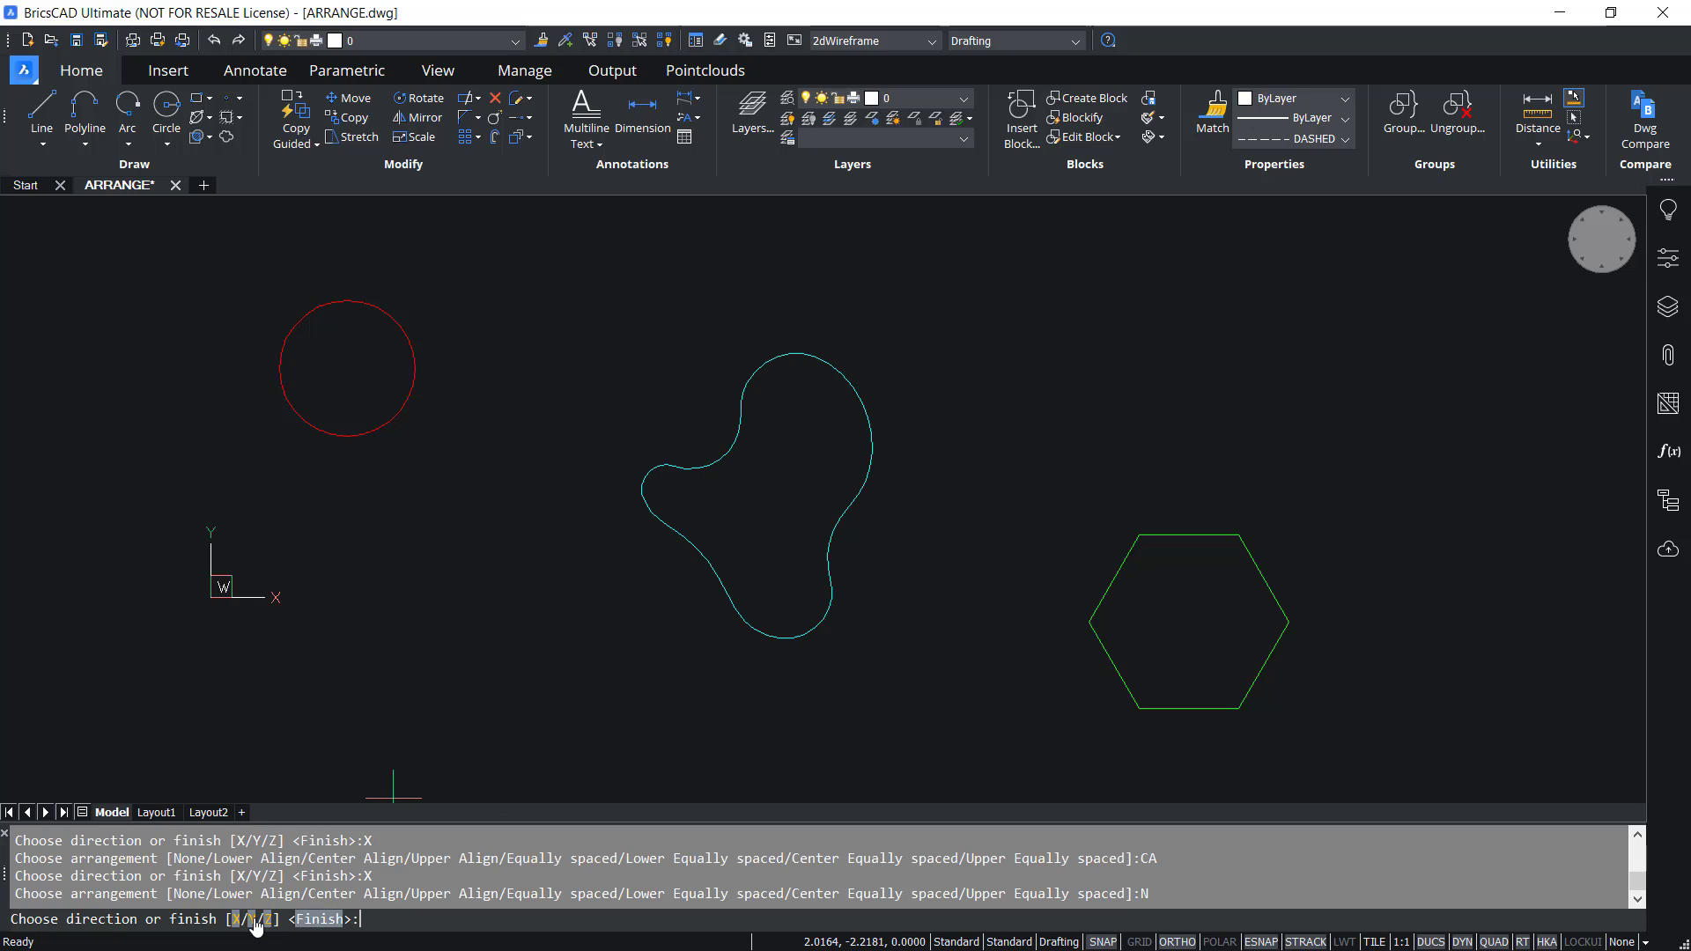
Choose Y as the arrange direction and preview Lower Align guide lines under each shape.
{"action": "left_click", "coordinate": [254, 921]}
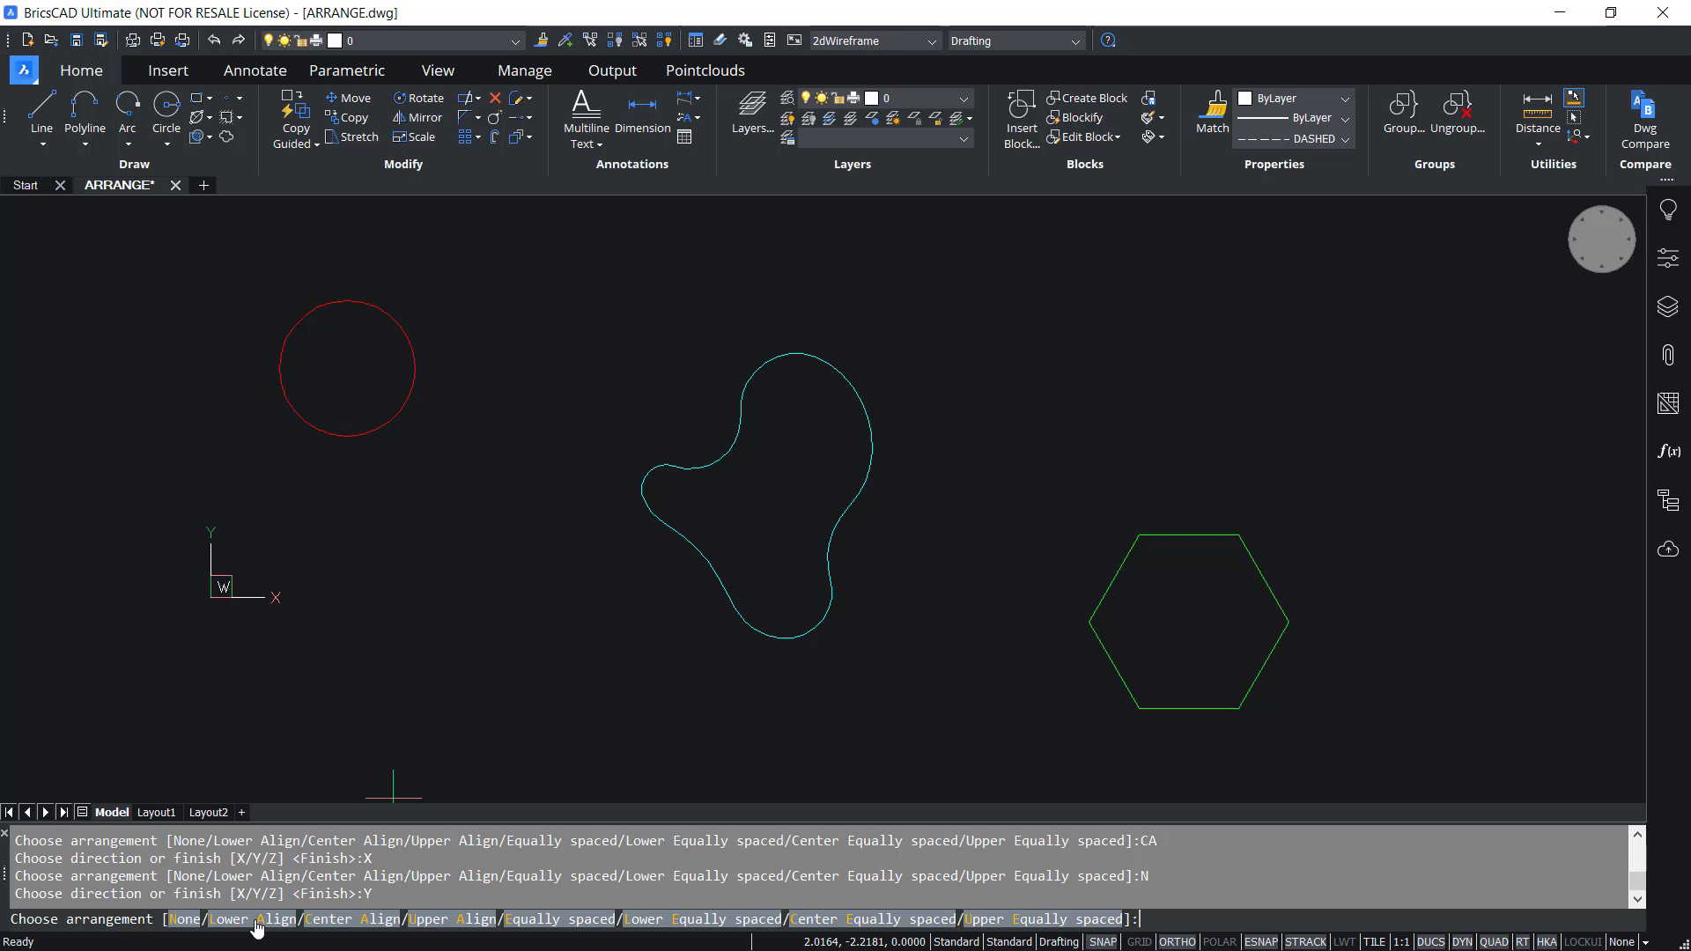
{"action": "left_click", "coordinate": [256, 920]}
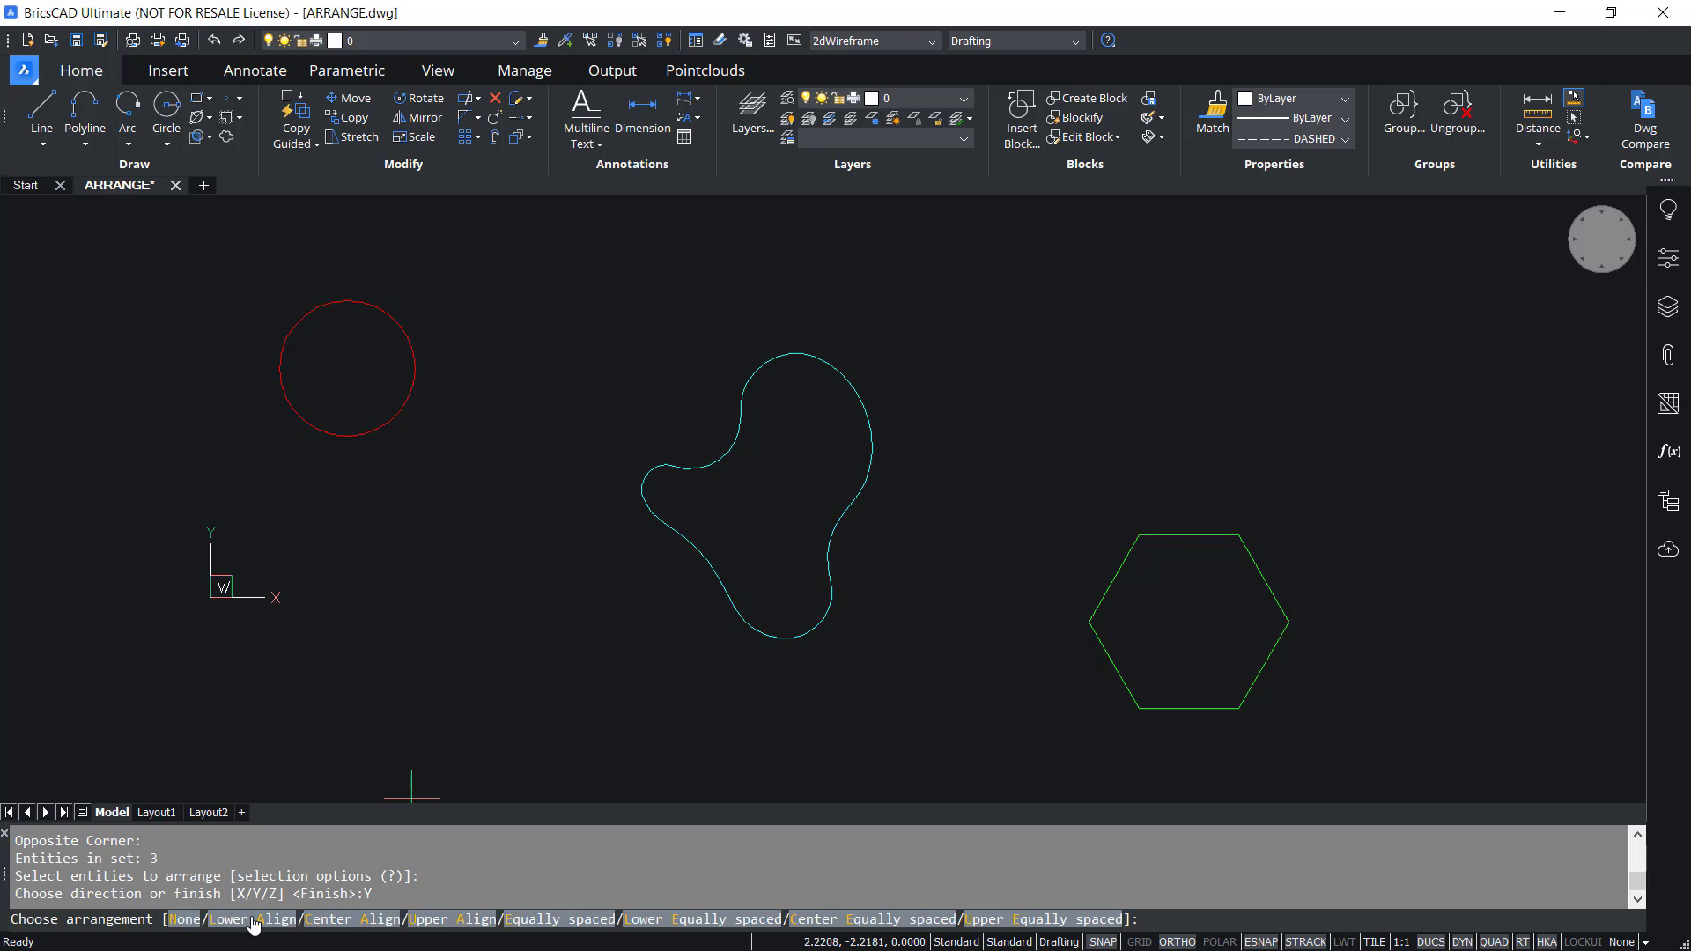
Apply Lower Align (LA) along Y so all three shapes share the hexagon's bottom line.
{"action": "type", "text": "LA"}
{"action": "key", "text": "Return"}
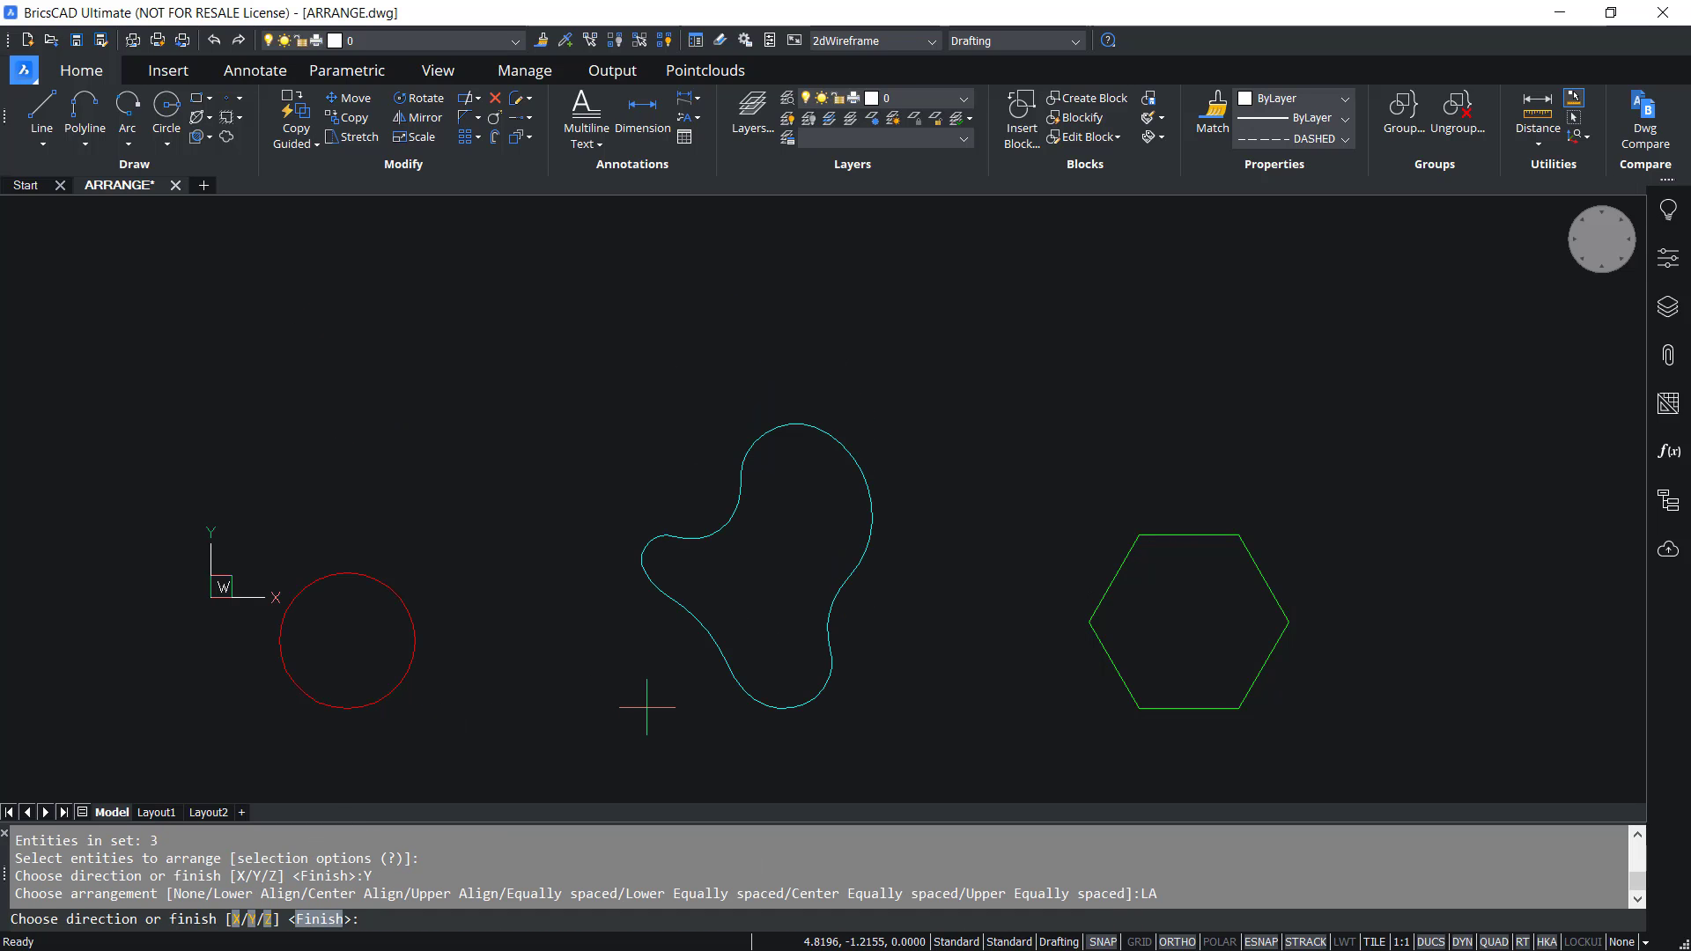
Pick Y and apply Upper Align so the three shapes share one top line.
{"action": "left_click", "coordinate": [251, 918]}
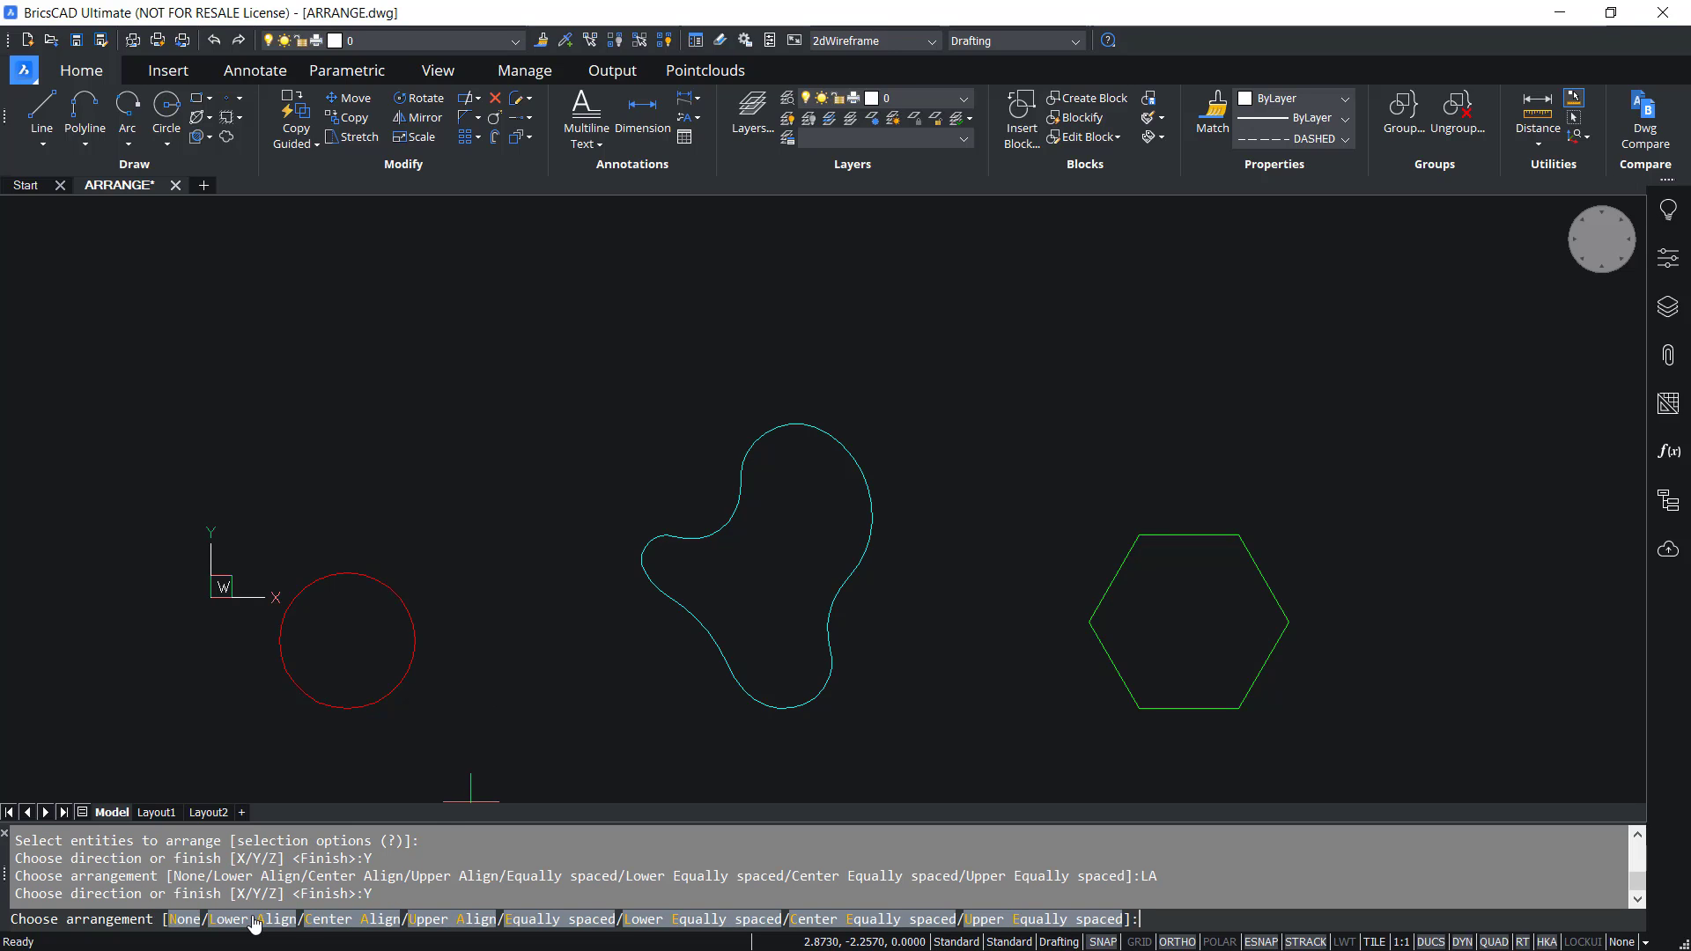
{"action": "left_click", "coordinate": [450, 922]}
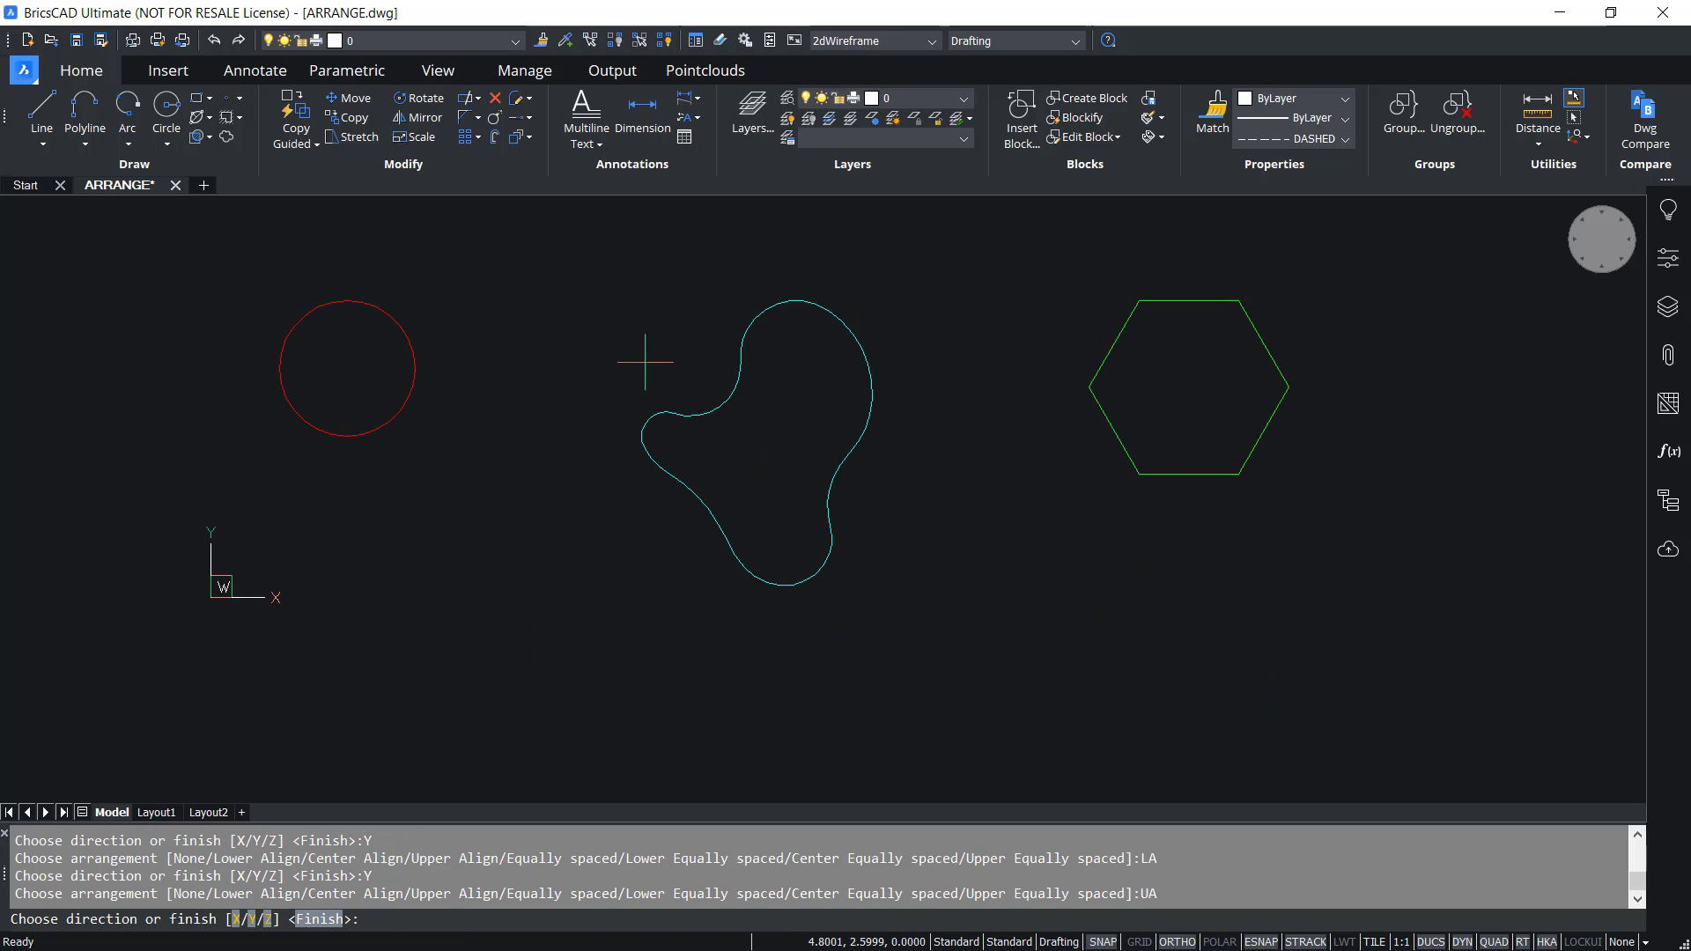
End the current arrange, then apply Center Align along Y to the circle, blob and hexagon.
{"action": "key", "text": "Escape"}
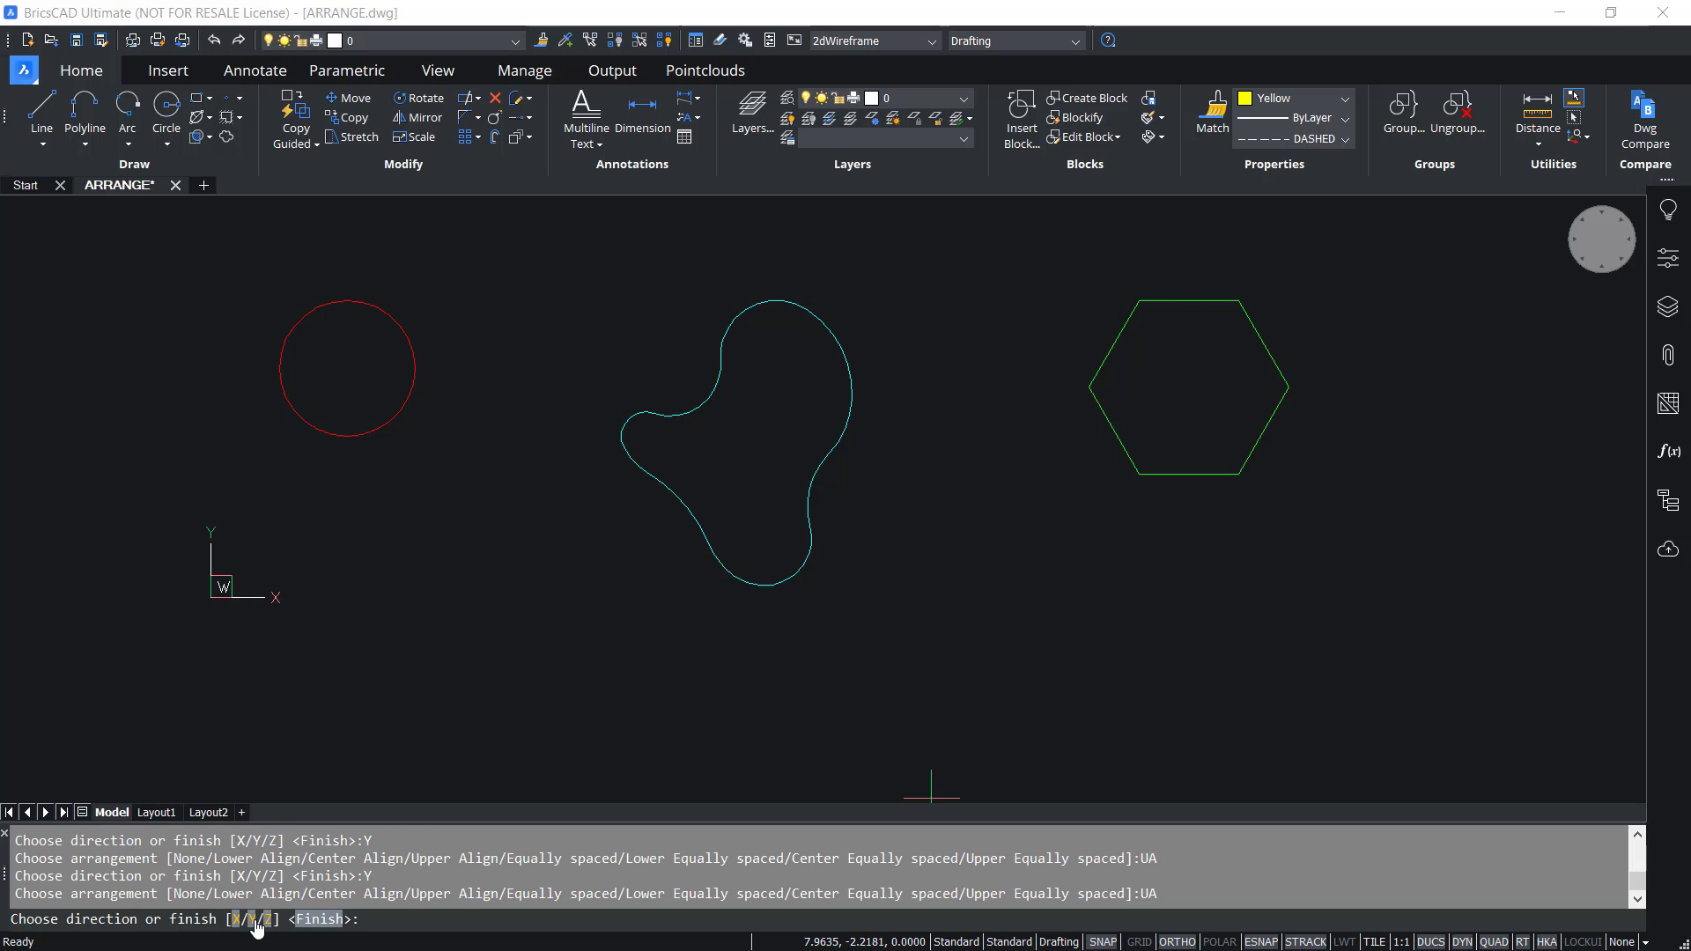
{"action": "left_click", "coordinate": [249, 918]}
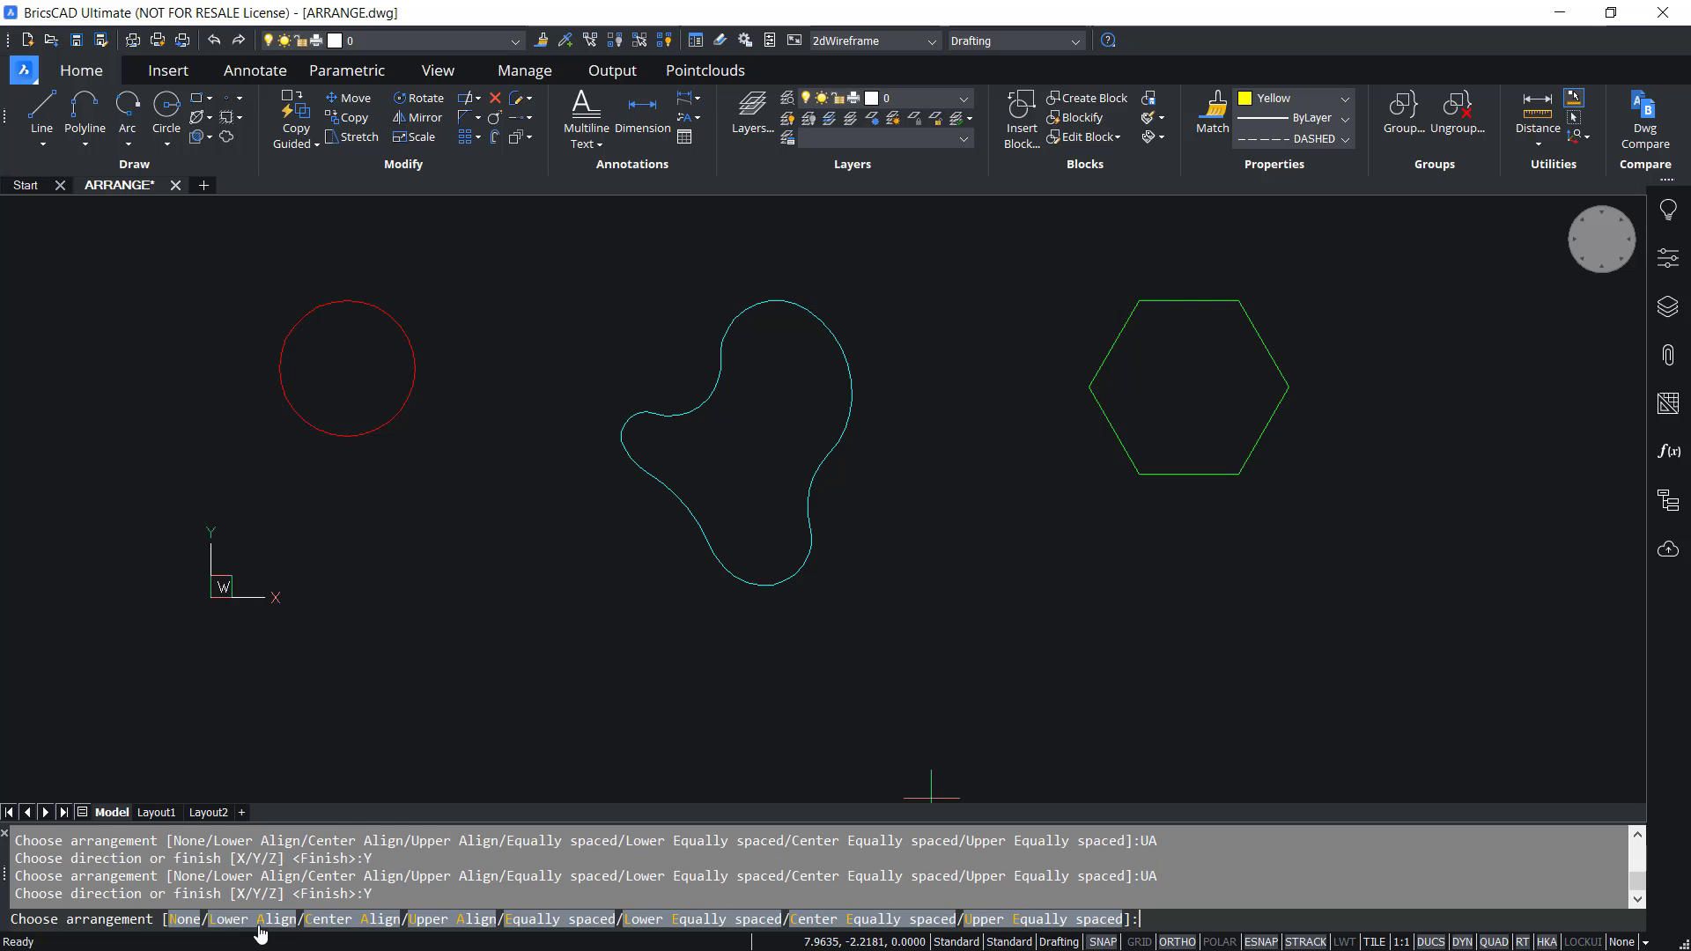
{"action": "left_click", "coordinate": [352, 921]}
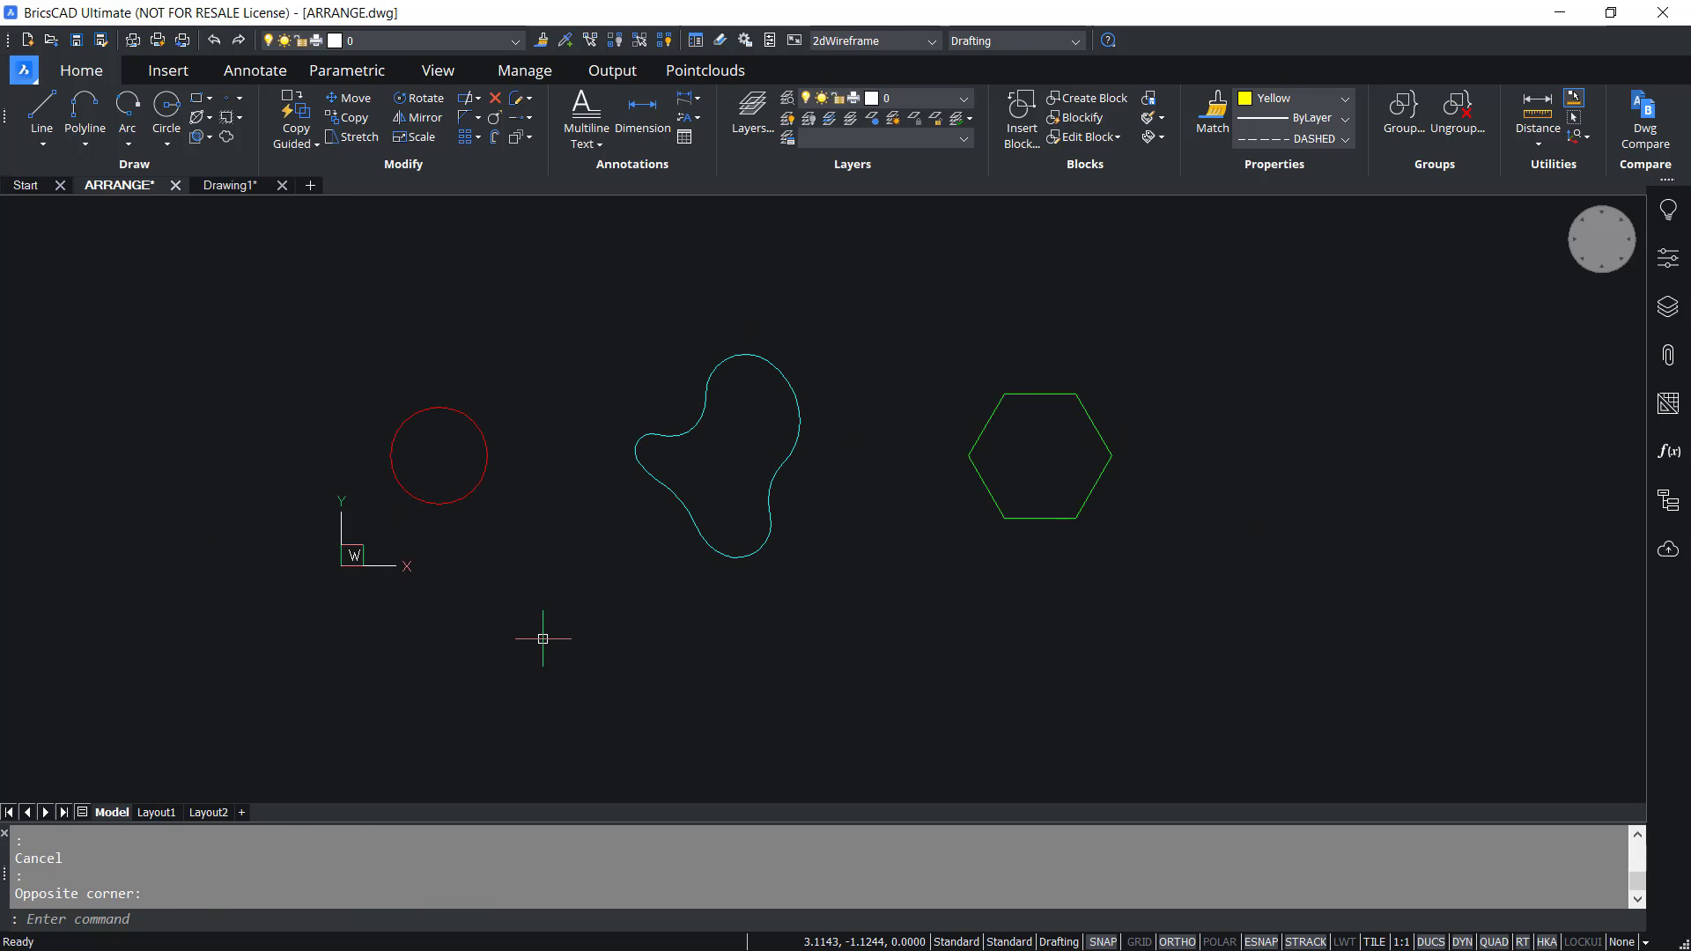
Move the circle higher in the drawing with MOVE.
{"action": "scroll", "coordinate": [529, 630], "scroll_direction": "down", "scroll_amount": 1}
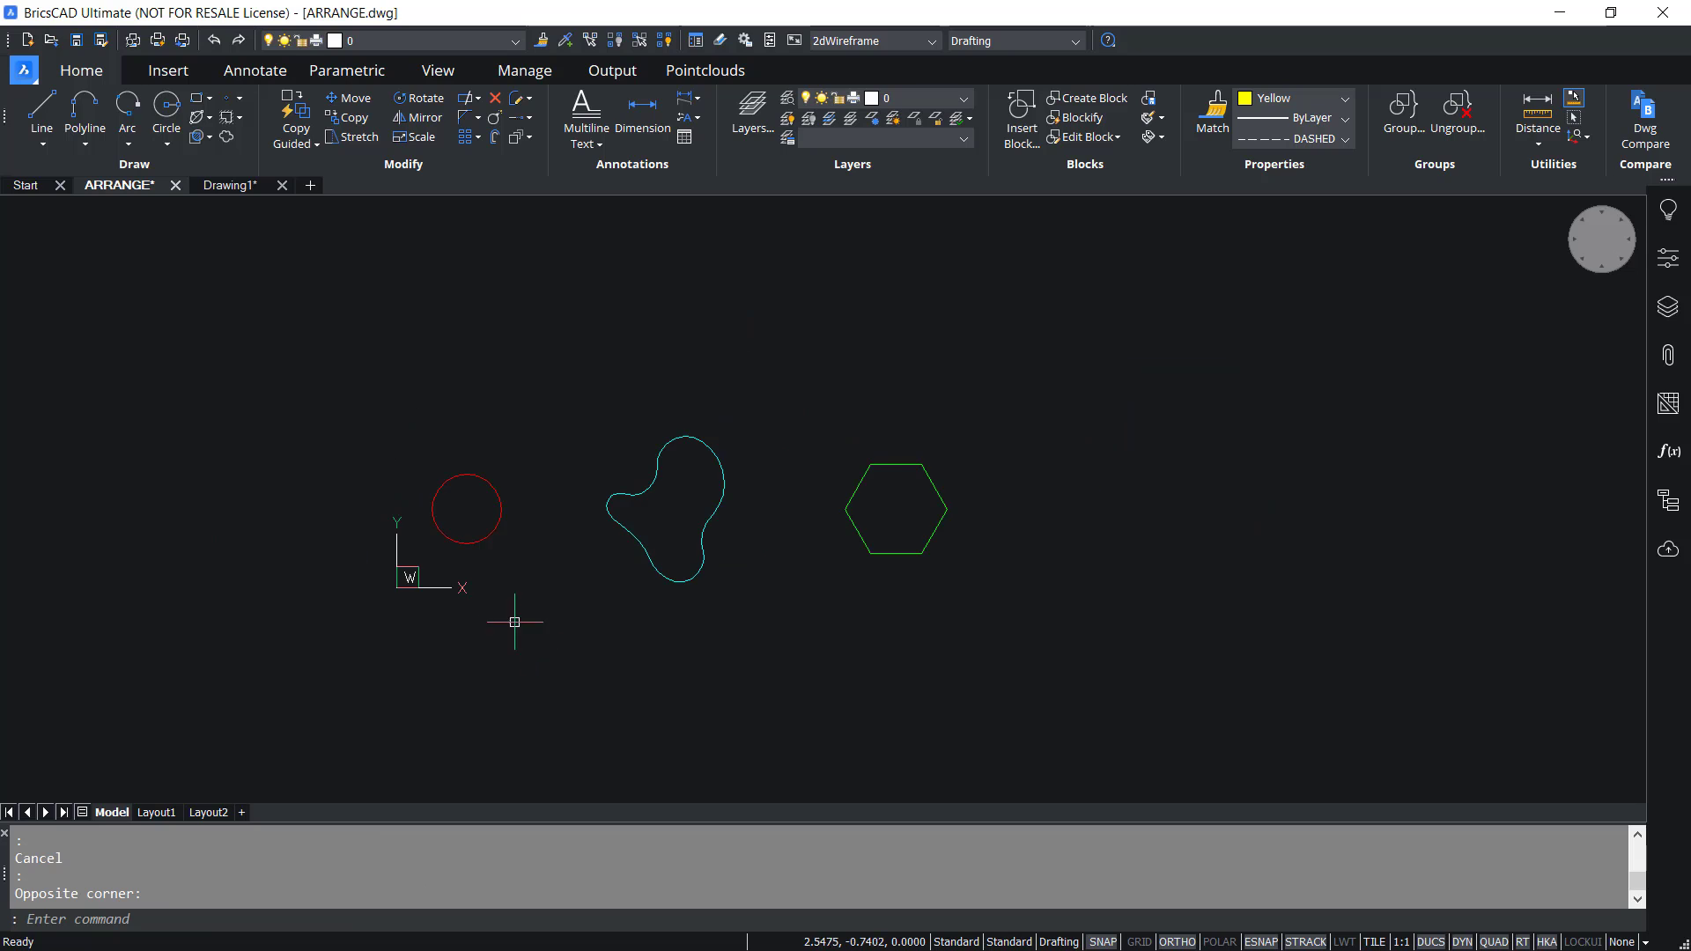
{"action": "scroll", "coordinate": [500, 551], "scroll_direction": "up", "scroll_amount": 1}
{"action": "left_click", "coordinate": [350, 98]}
{"action": "left_click", "coordinate": [529, 423]}
{"action": "left_click", "coordinate": [392, 534]}
{"action": "left_click", "coordinate": [523, 686]}
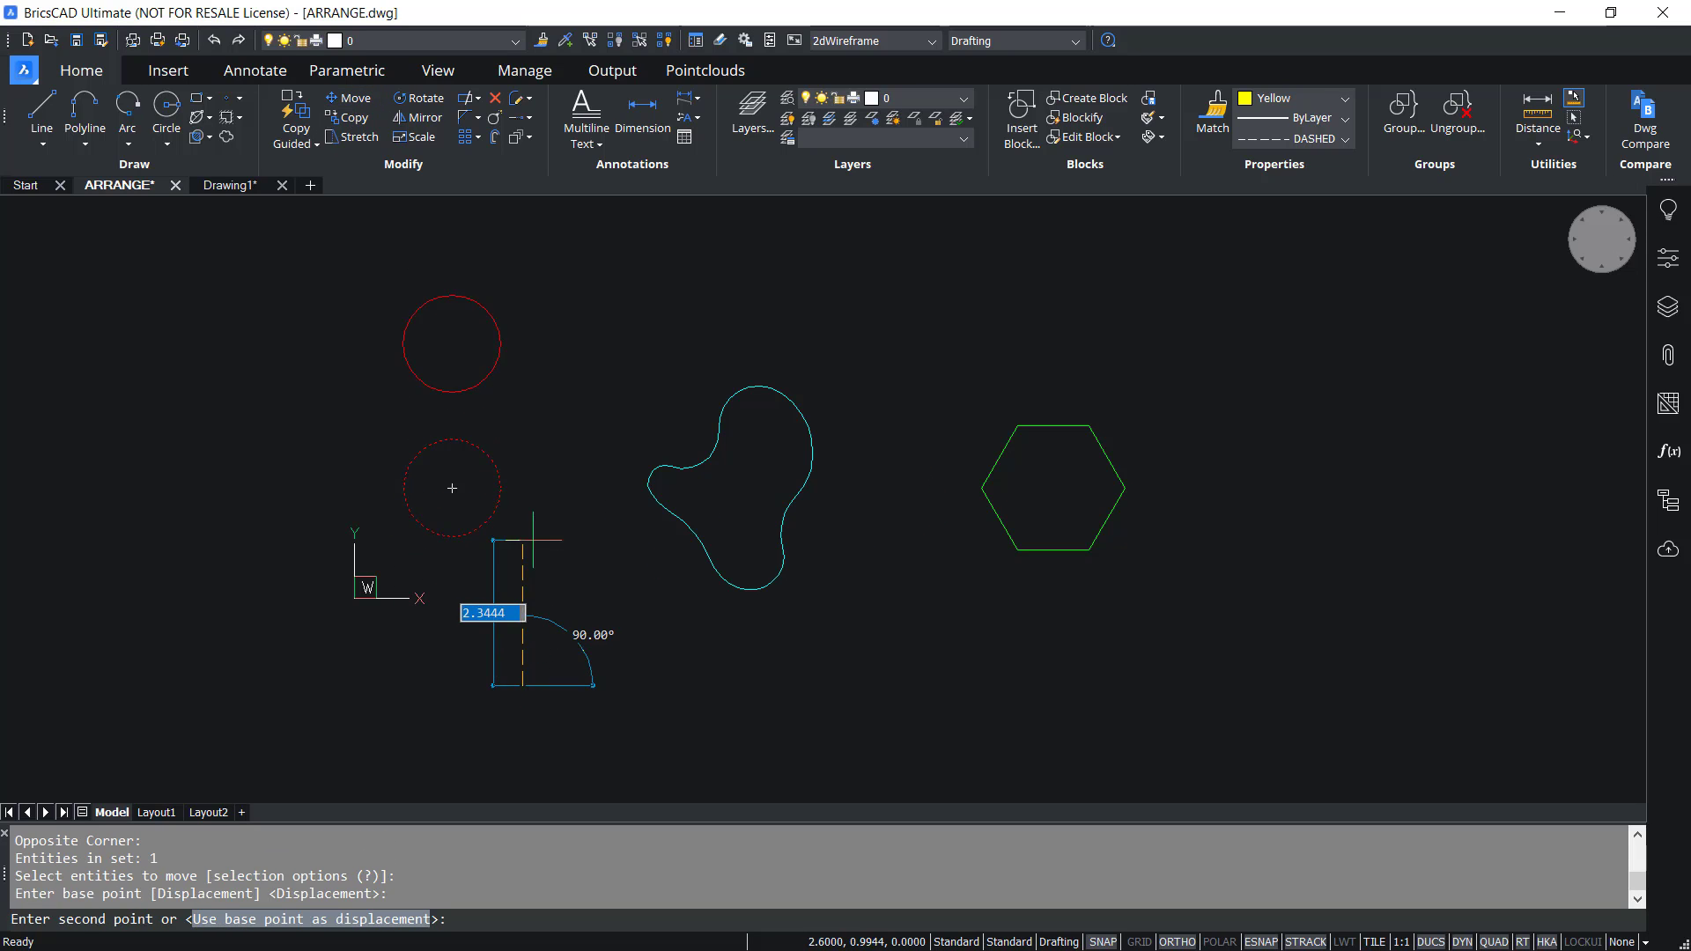
{"action": "left_click", "coordinate": [531, 449]}
{"action": "scroll", "coordinate": [793, 660], "scroll_direction": "down", "scroll_amount": 1}
Move the hexagon lower in the drawing.
{"action": "key", "text": "Return"}
{"action": "left_click", "coordinate": [996, 623]}
{"action": "left_click", "coordinate": [1010, 599]}
{"action": "key", "text": "Return"}
{"action": "left_click", "coordinate": [1128, 497]}
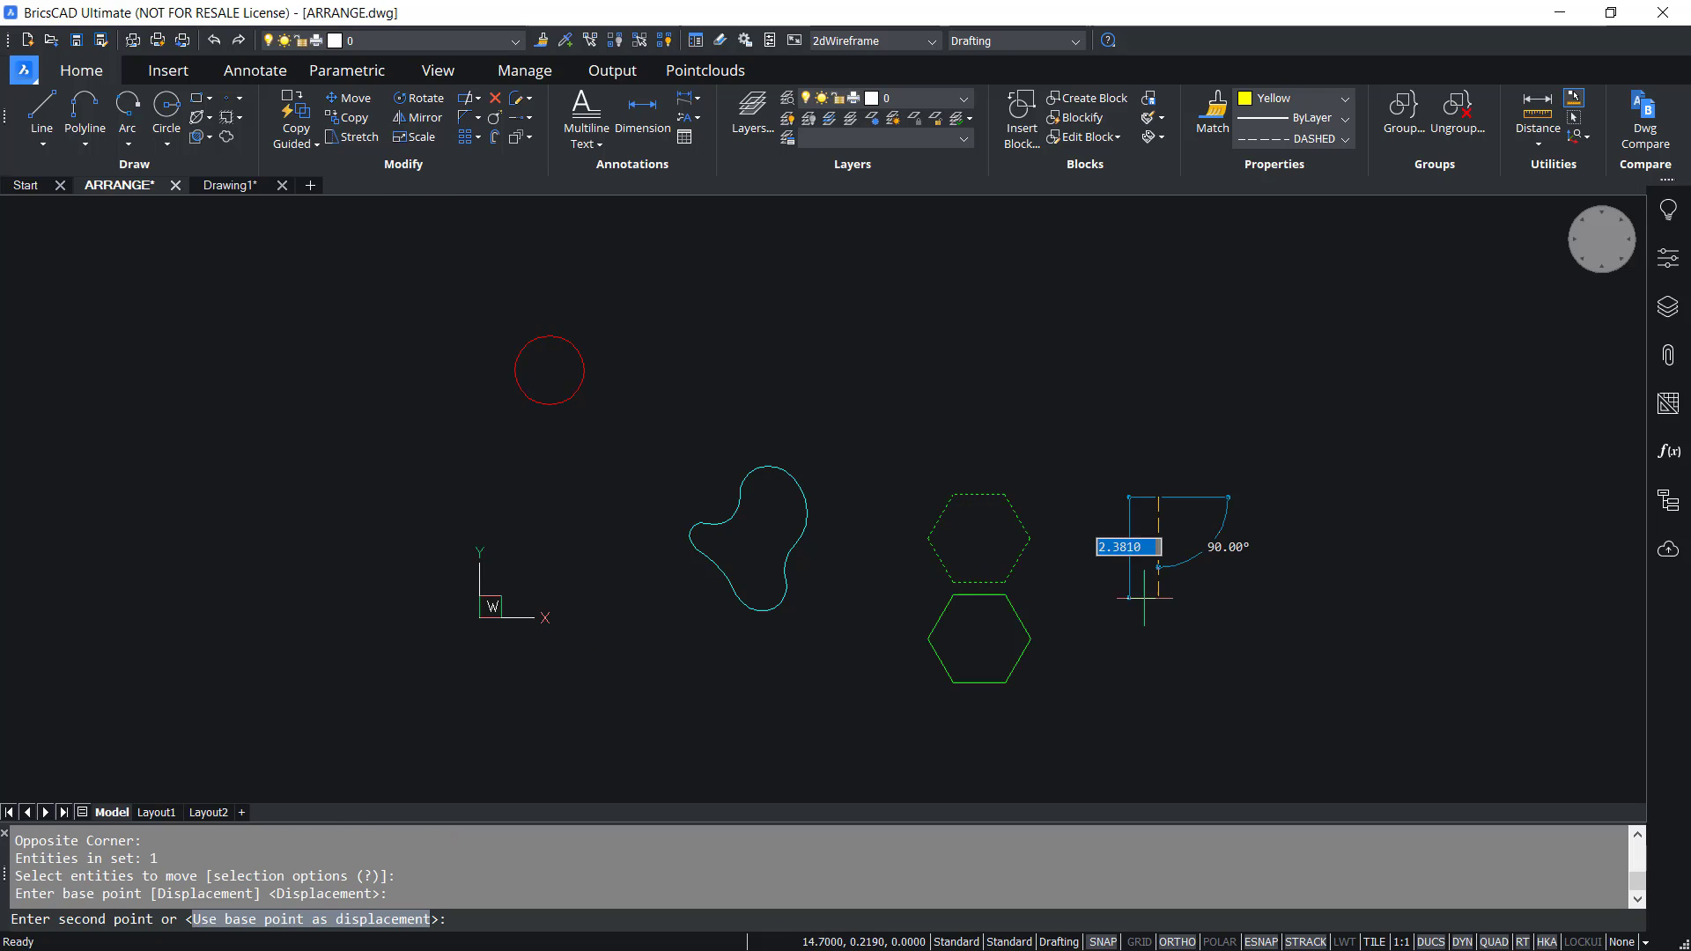
{"action": "left_click", "coordinate": [1127, 650]}
{"action": "key", "text": "Escape"}
Run ARRANGE on all three shapes, window-selected, with Y as the direction.
{"action": "middle_click_drag", "start_coordinate": [868, 737], "coordinate": [852, 697]}
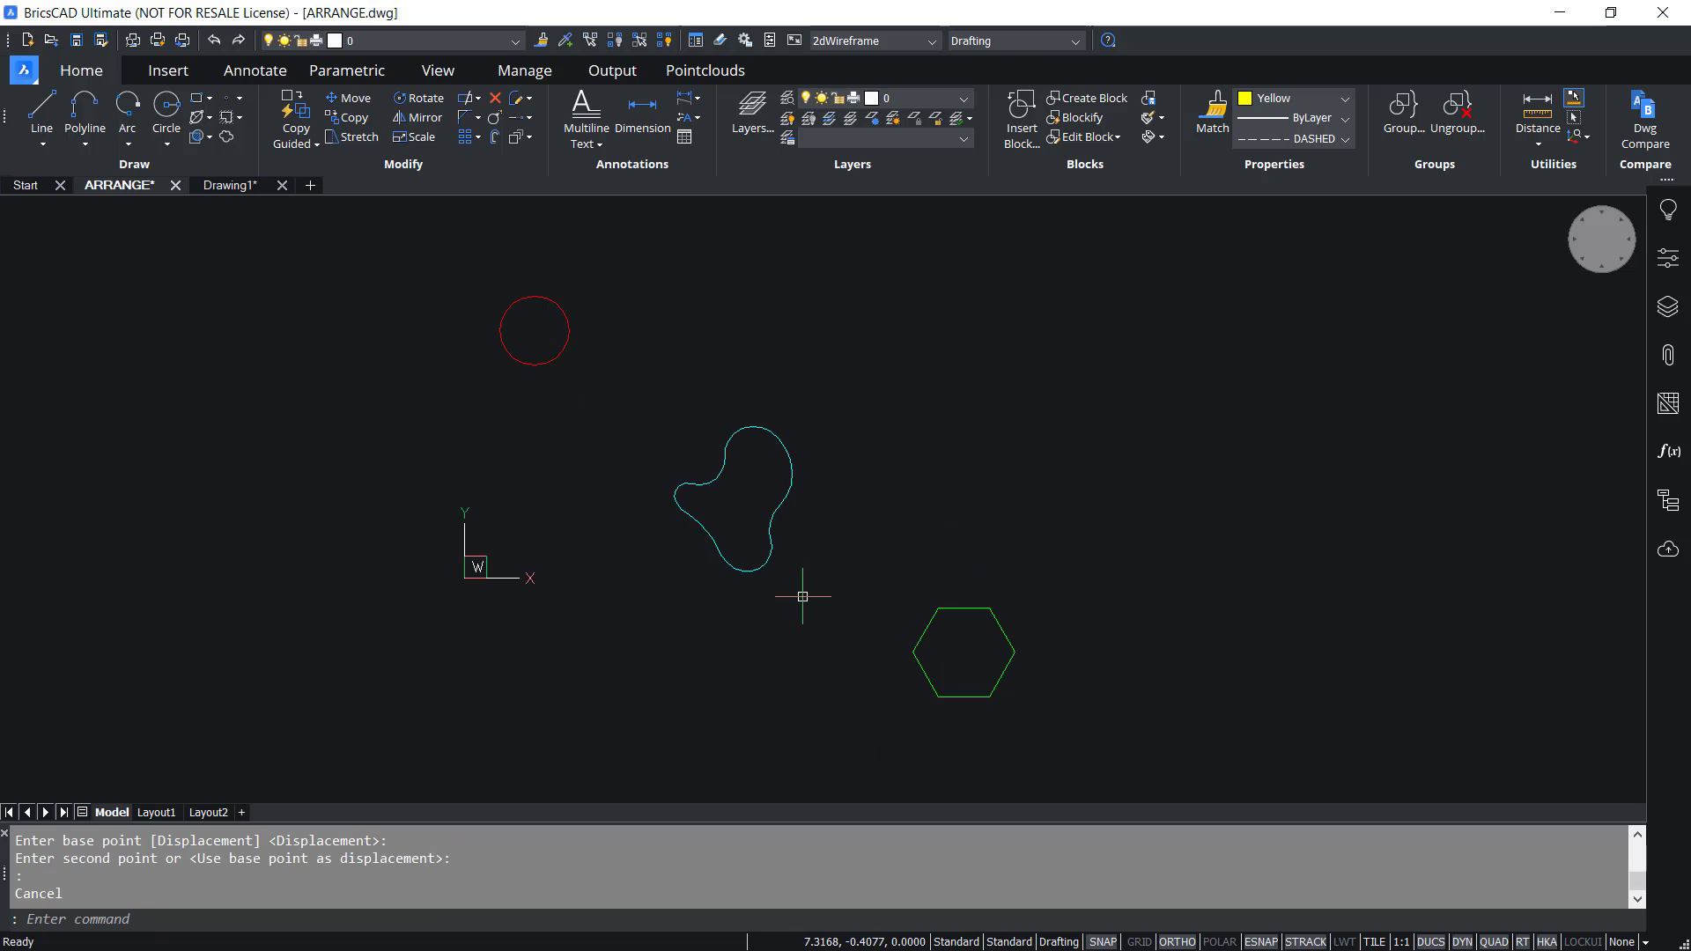
{"action": "type", "text": "ARRANGE"}
{"action": "key", "text": "Return"}
{"action": "left_click", "coordinate": [1039, 317]}
{"action": "left_click", "coordinate": [428, 738]}
{"action": "key", "text": "Return"}
{"action": "left_click", "coordinate": [254, 921]}
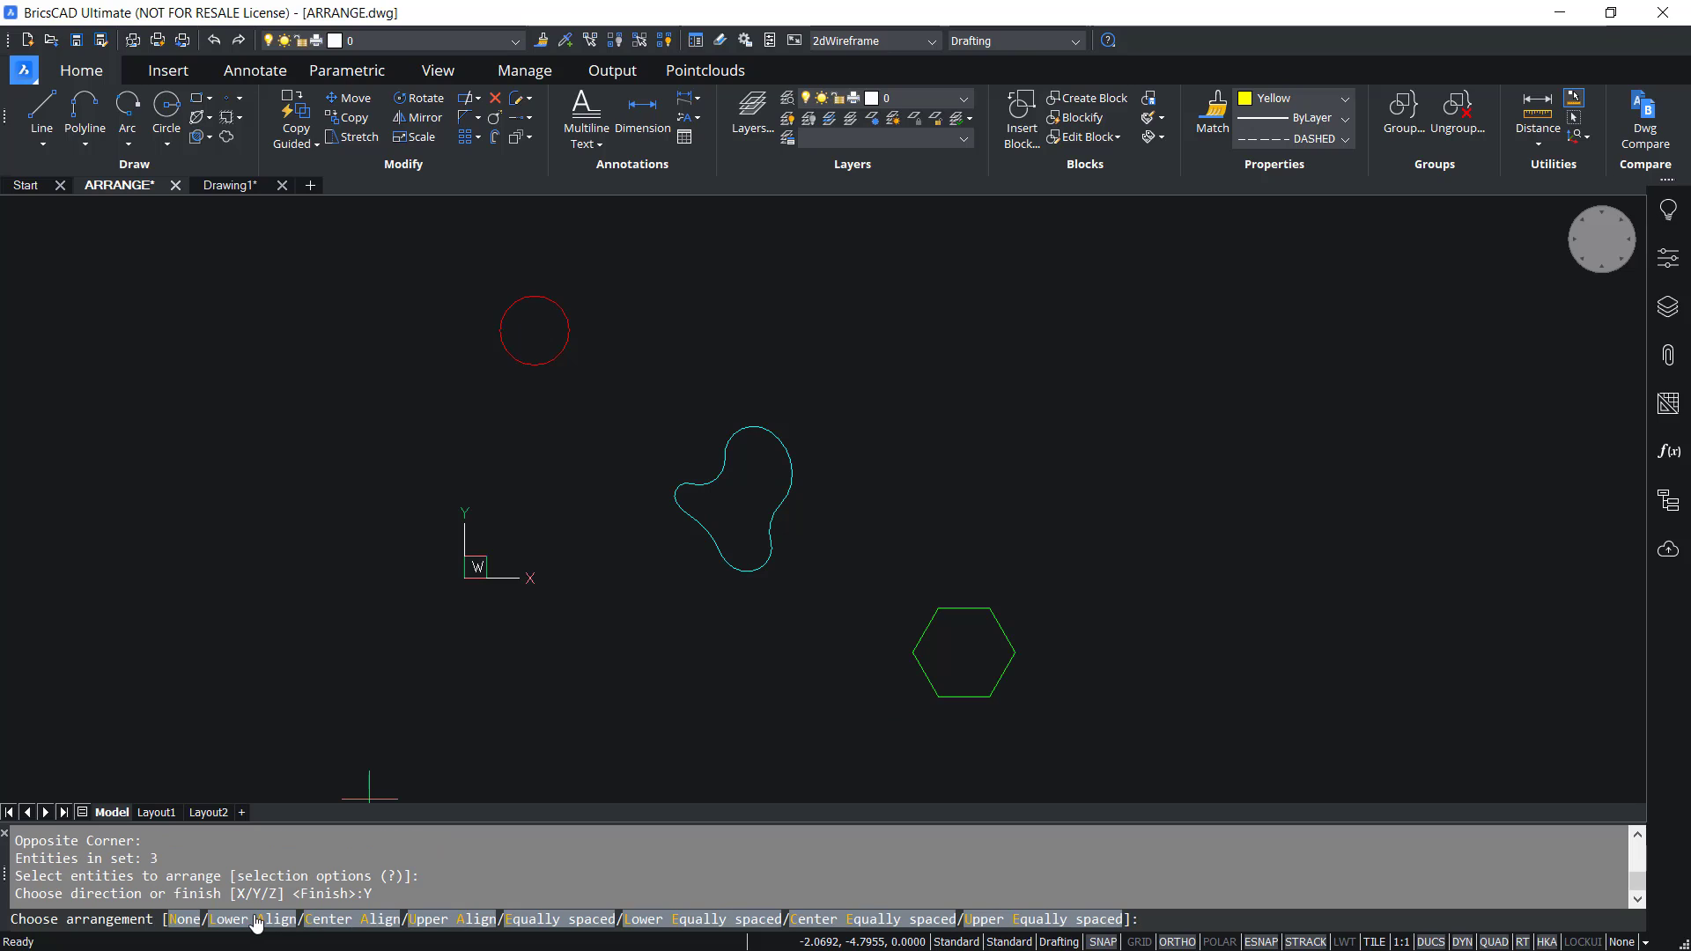
Apply Equally spaced along Y, leaving equal 1.0564 gaps between the three shapes.
{"action": "left_click", "coordinate": [528, 920]}
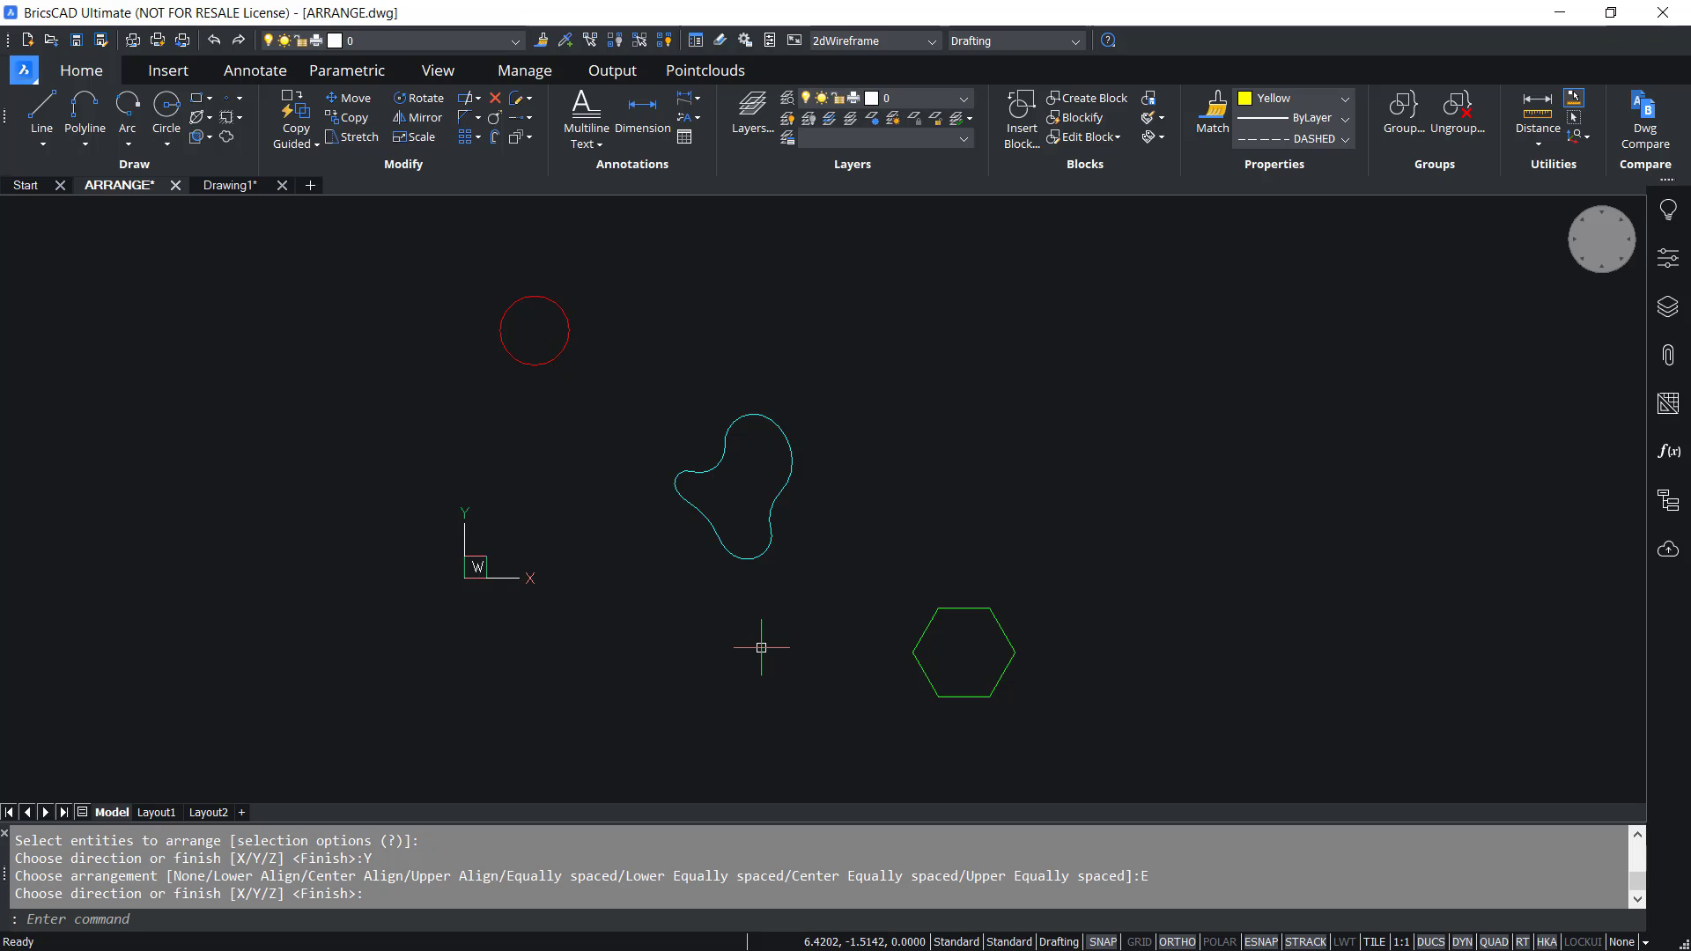
{"action": "key", "text": "Return"}
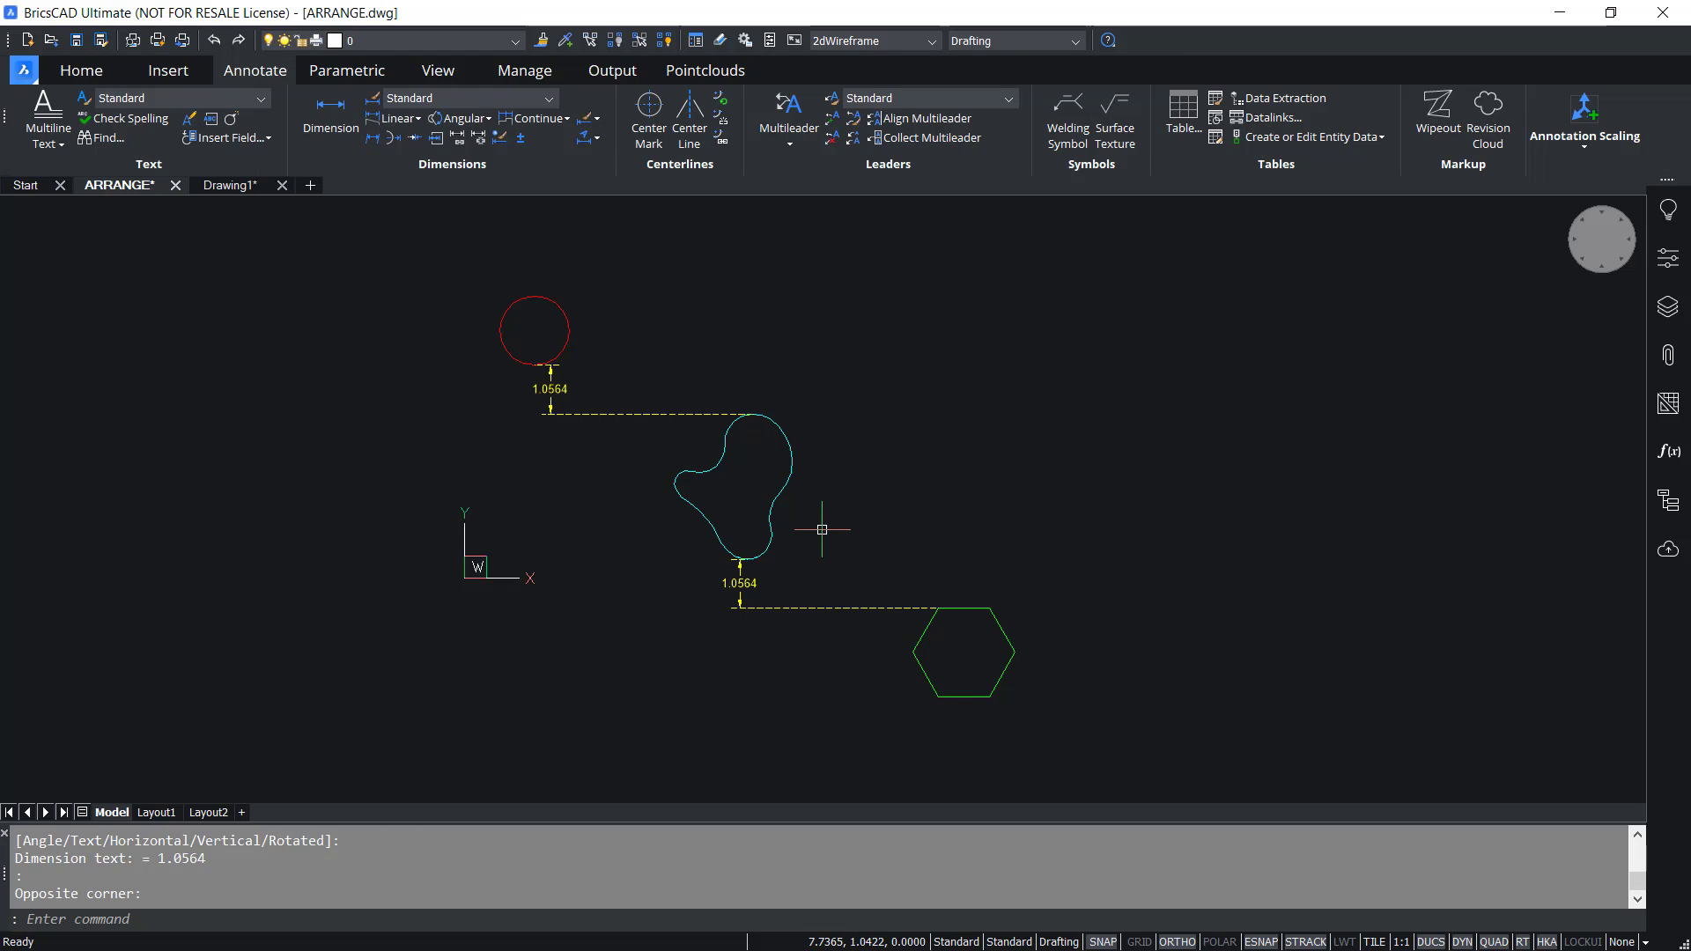
Zoom in and enter Y as the direction for another arrangement.
{"action": "scroll", "coordinate": [822, 530], "scroll_direction": "up", "scroll_amount": 2}
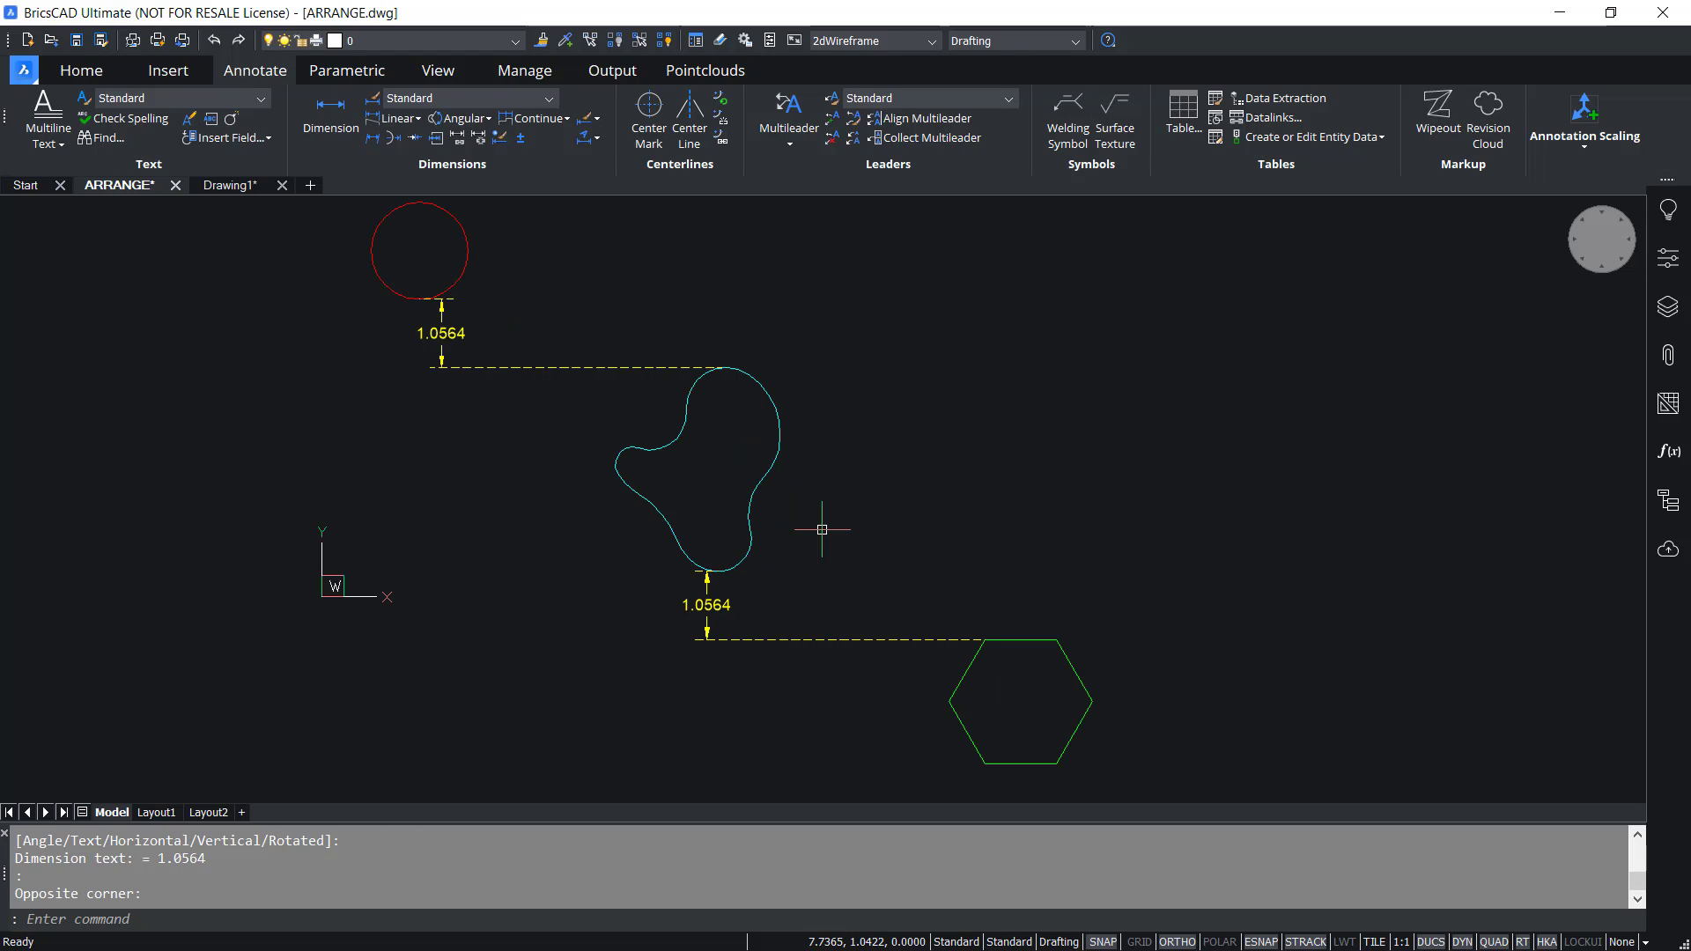
{"action": "type", "text": "y"}
{"action": "key", "text": "Return"}
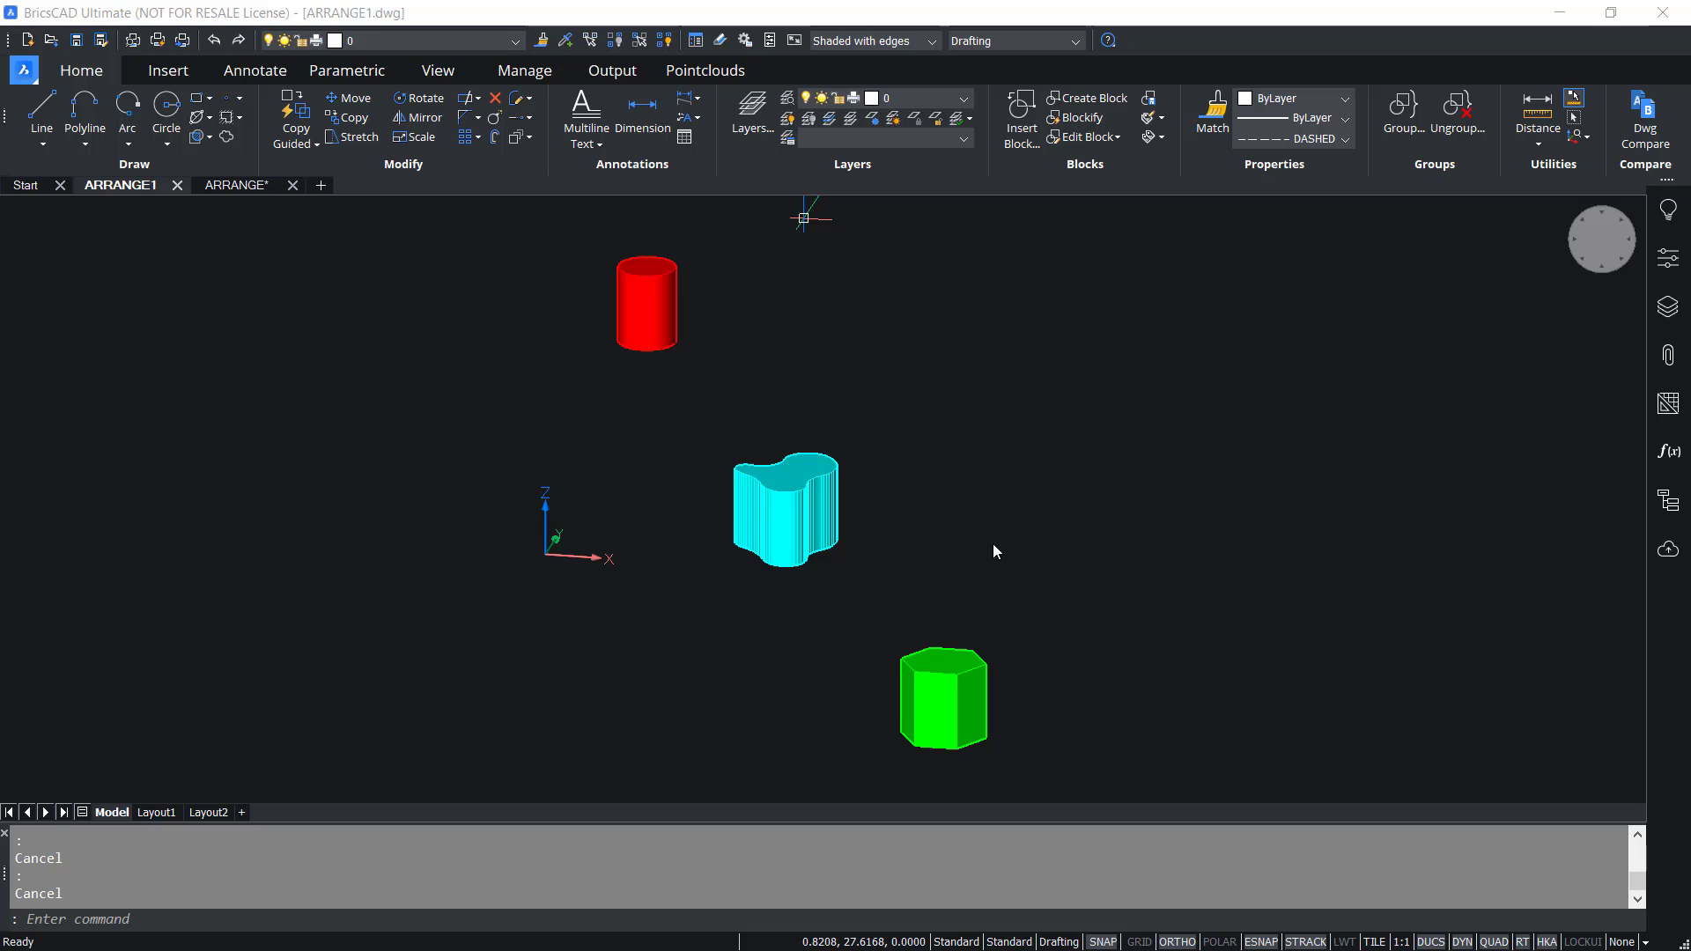
Undo the last view rotation with U and orbit the solids to a new angle.
{"action": "type", "text": "u"}
{"action": "key", "text": "Return"}
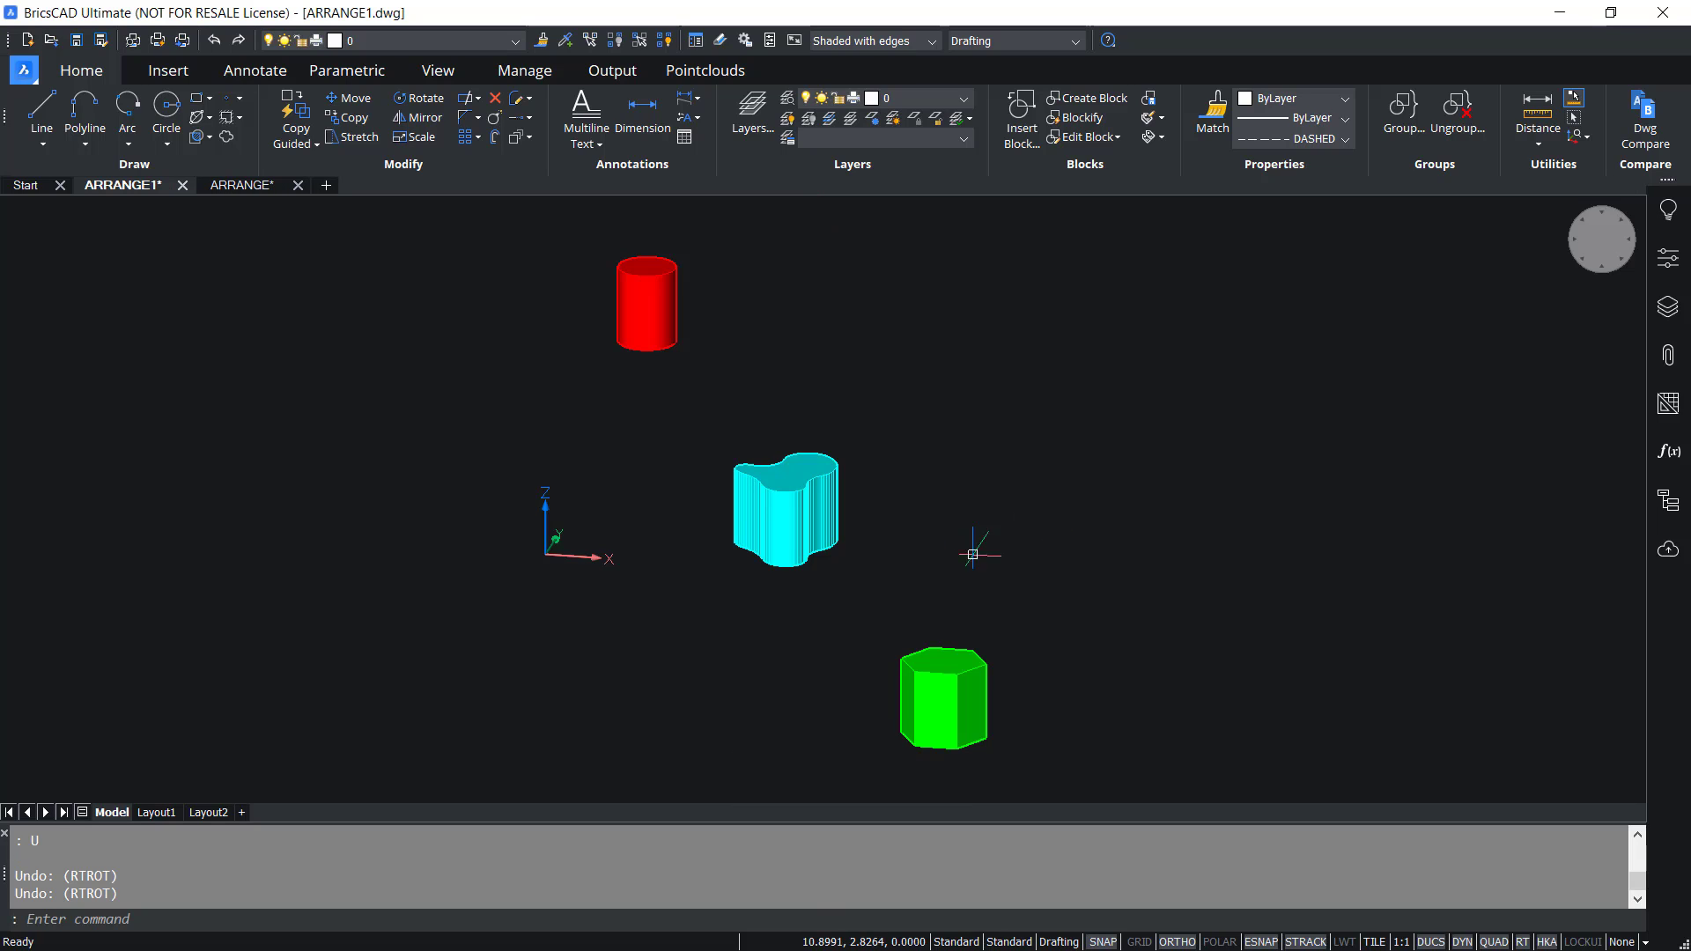
{"action": "mouse_move", "coordinate": [964, 584]}
{"action": "middle_mouse_down", "text": "shift"}
{"action": "mouse_move", "coordinate": [849, 553]}
{"action": "mouse_move", "coordinate": [1001, 573]}
{"action": "mouse_move", "coordinate": [835, 575]}
{"action": "mouse_move", "coordinate": [978, 573]}
{"action": "mouse_move", "coordinate": [948, 585]}
{"action": "middle_mouse_up", "text": "shift"}
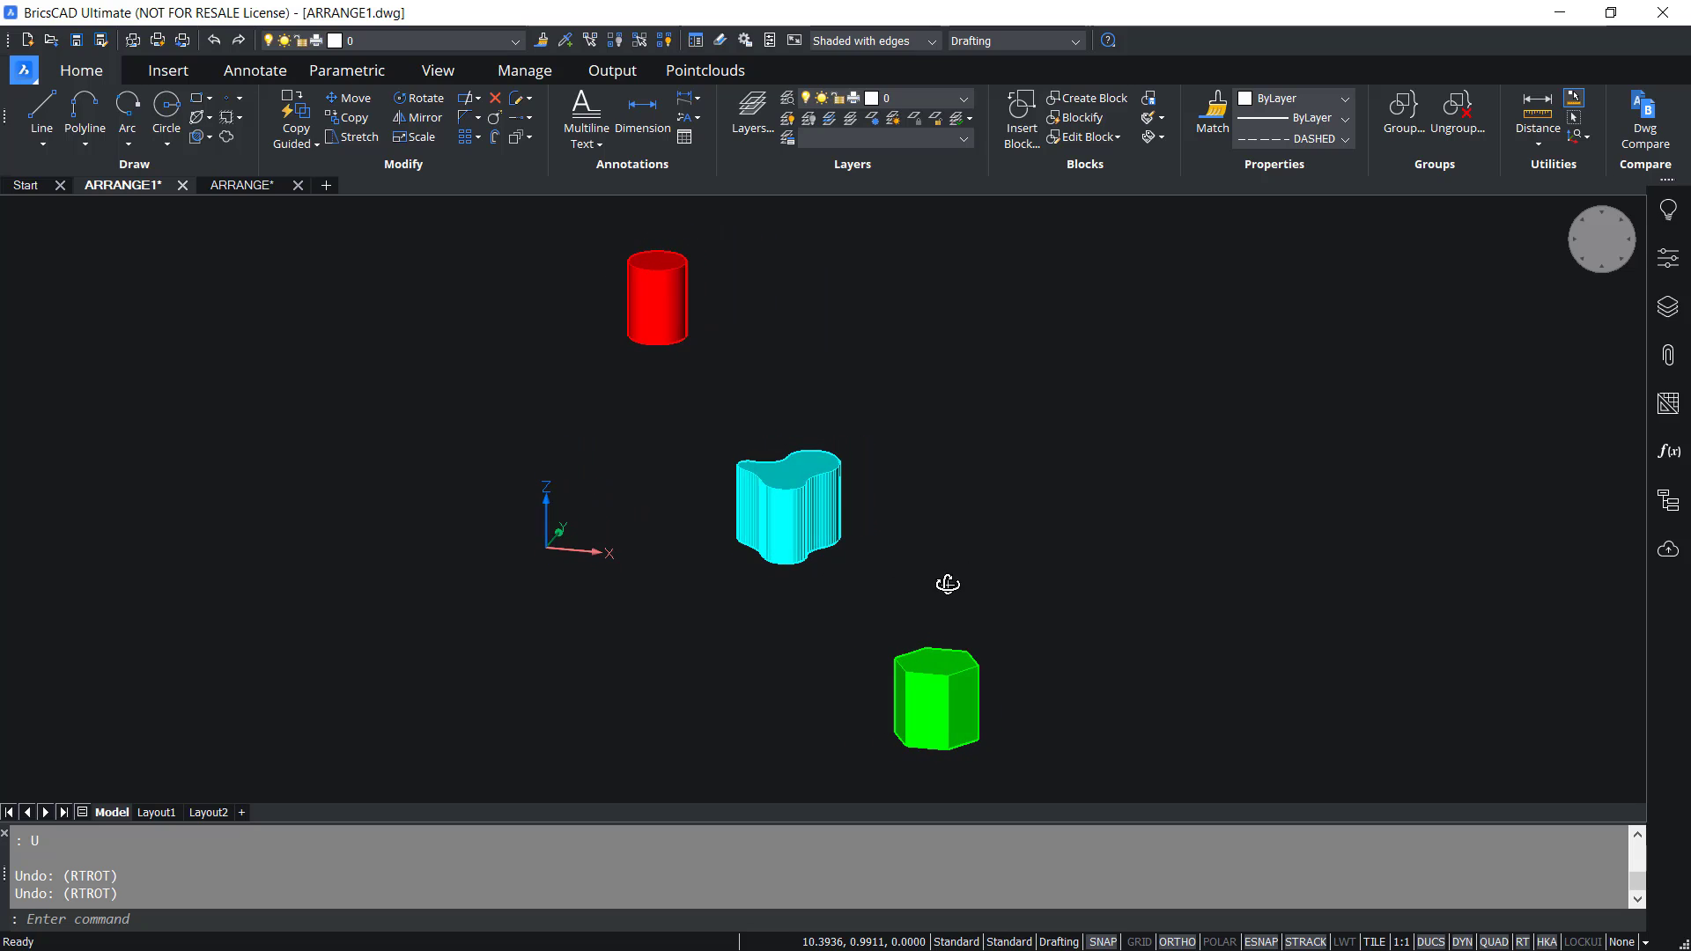
{"action": "key", "text": "Escape"}
Start ARRANGE and begin a selection window around the three solids.
{"action": "left_click", "coordinate": [198, 912]}
{"action": "type", "text": "ARRANGE"}
{"action": "key", "text": "Return"}
{"action": "left_click", "coordinate": [1065, 291]}
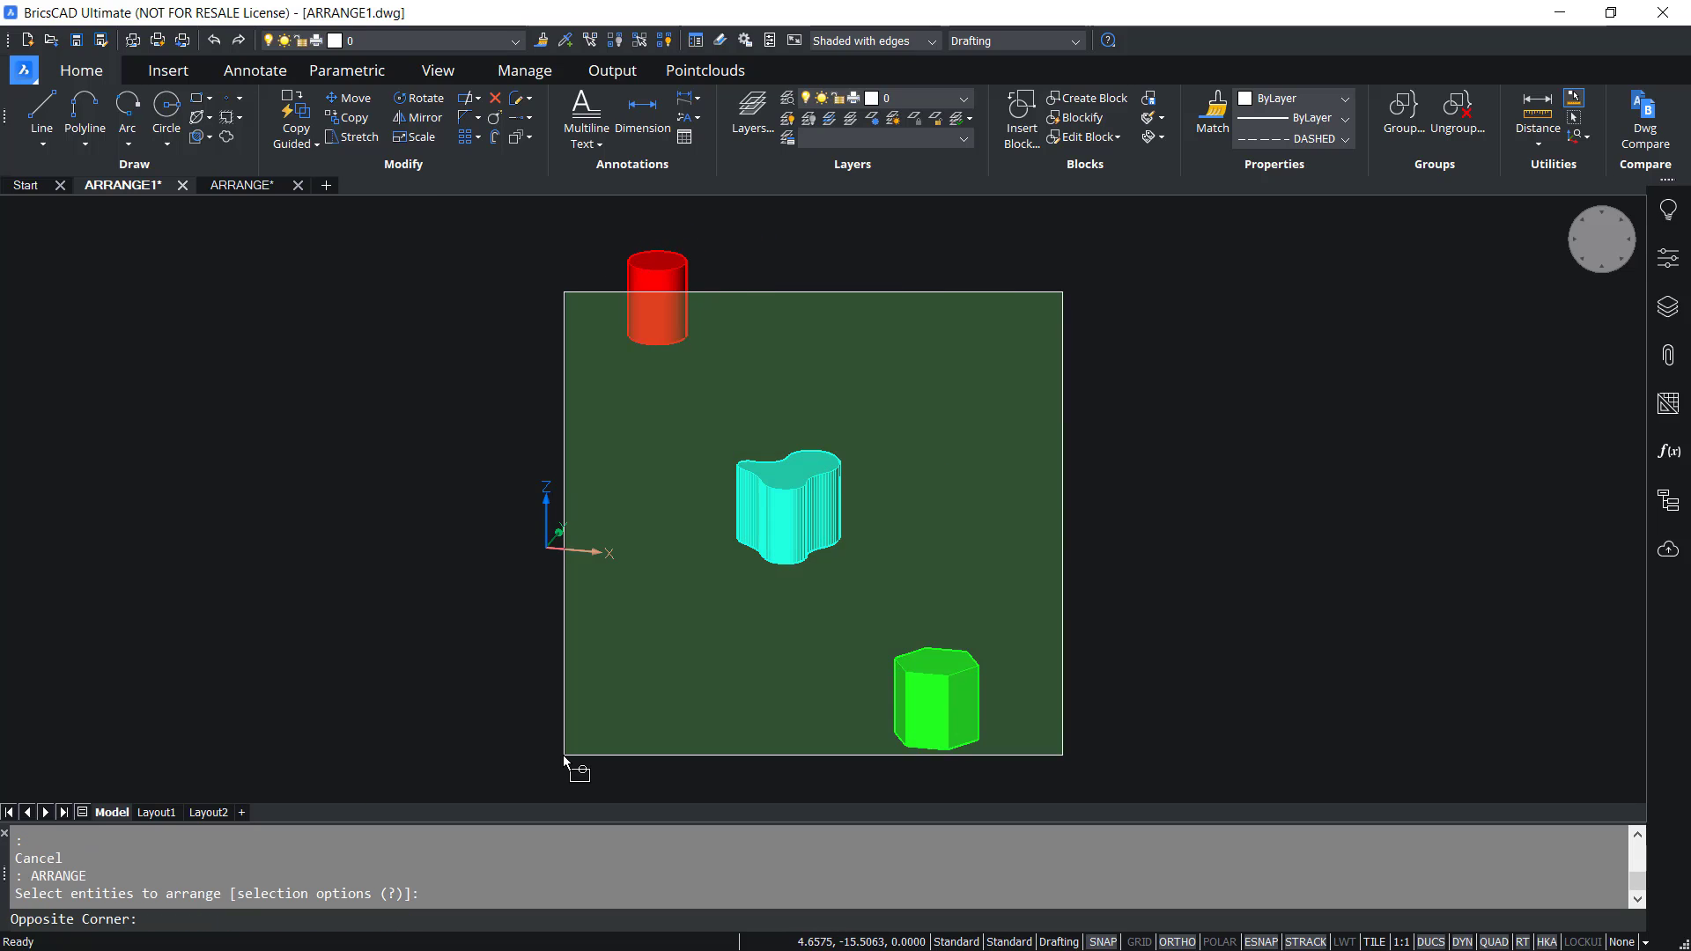
Select the three solids and choose Z, then cancel, reselect them and orbit the view.
{"action": "left_click", "coordinate": [562, 756]}
{"action": "key", "text": "Return"}
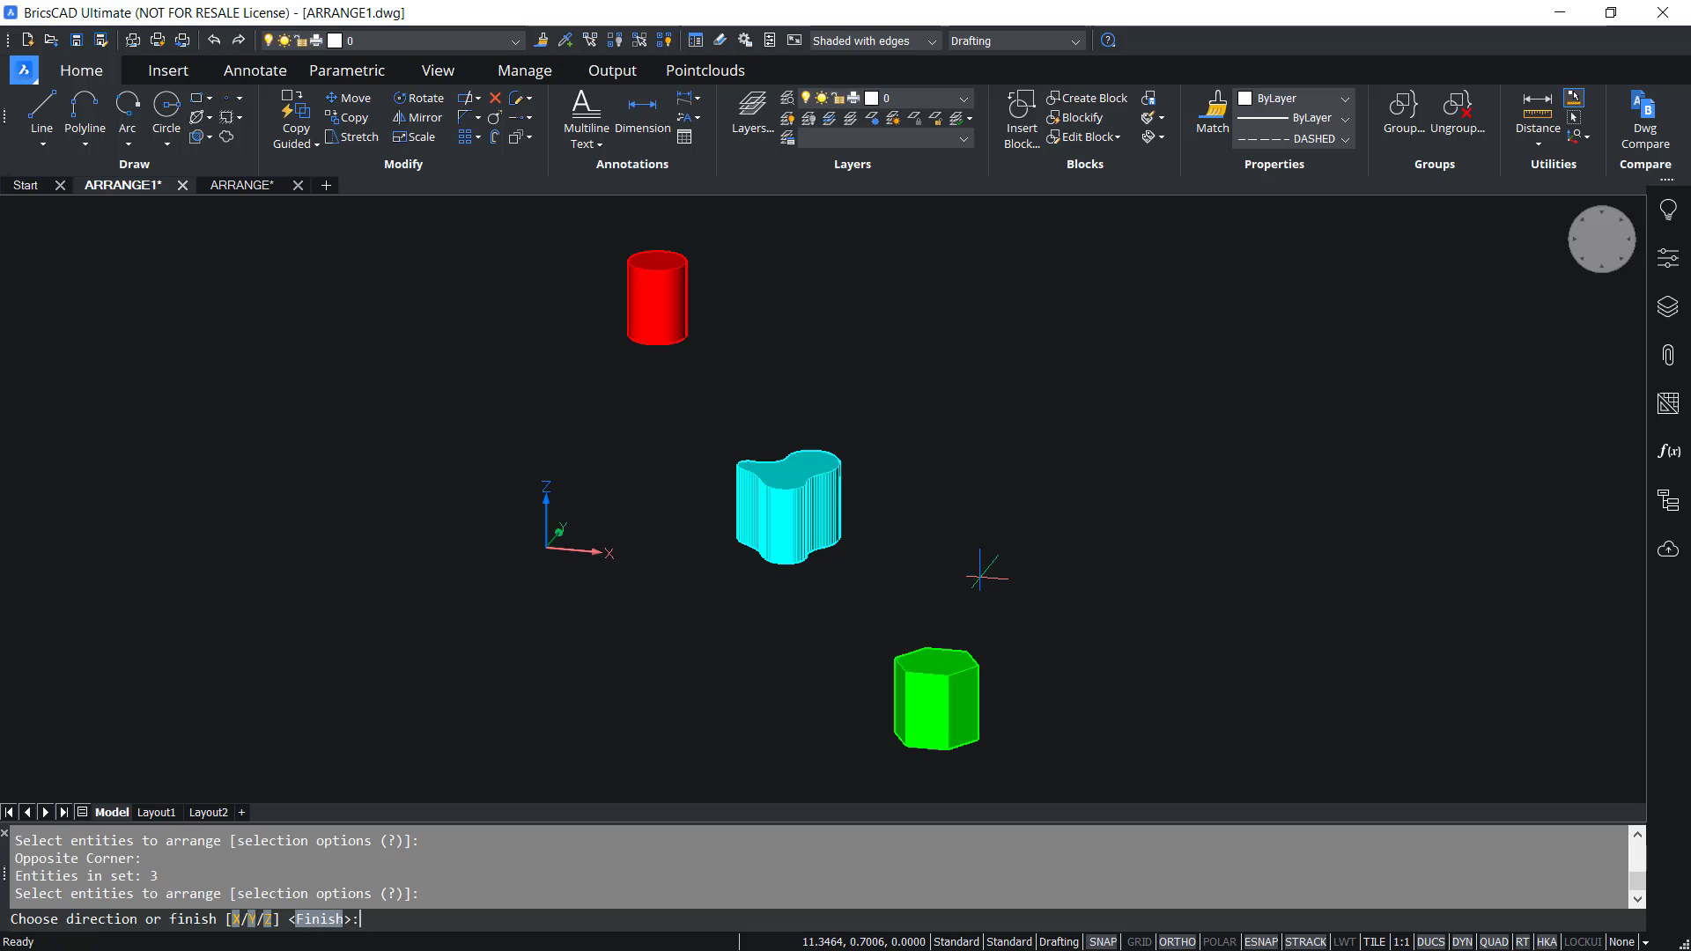
{"action": "left_click", "coordinate": [267, 921]}
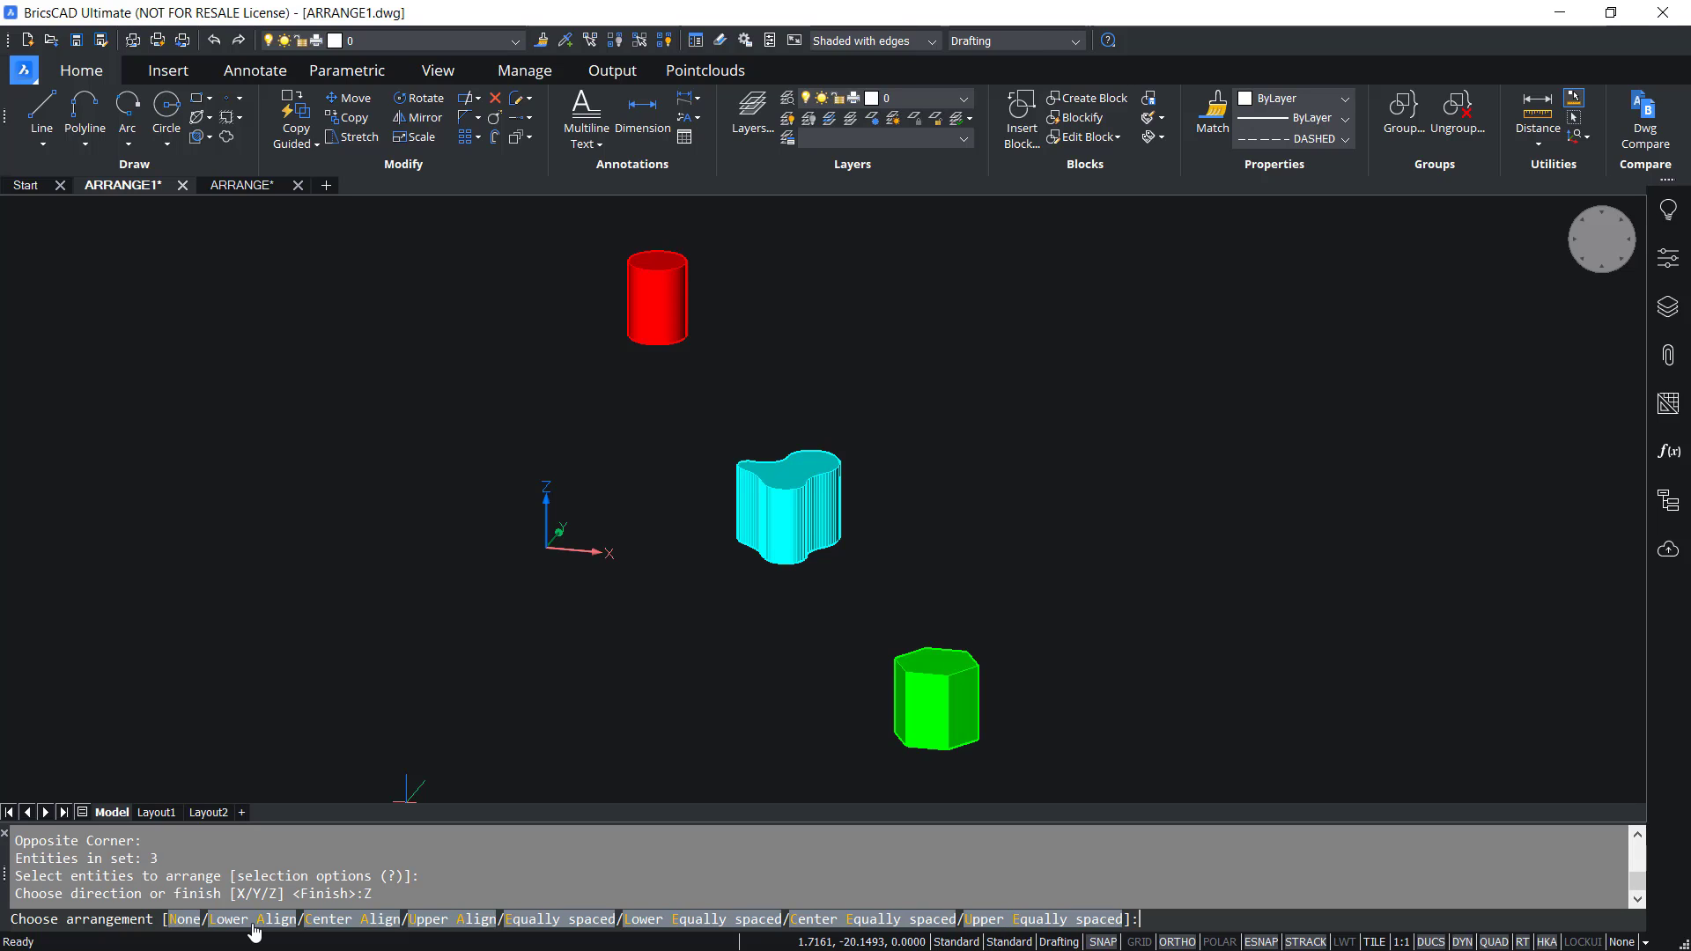
{"action": "key", "text": "Escape"}
{"action": "left_click", "coordinate": [1108, 456]}
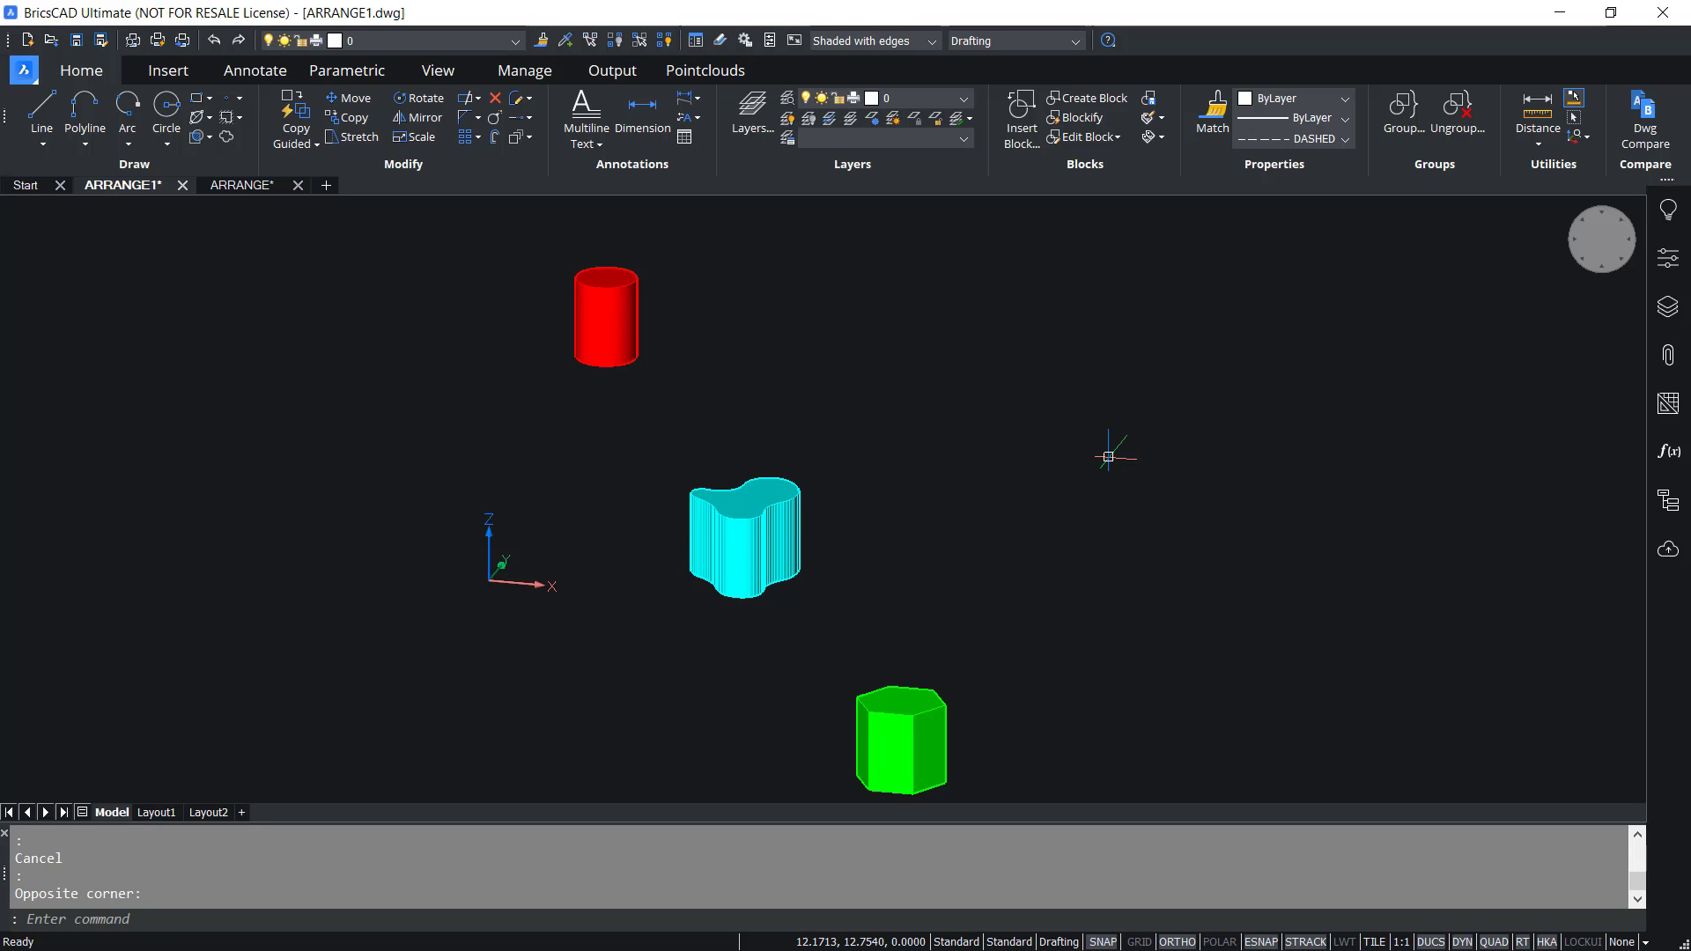
{"action": "left_click", "coordinate": [1128, 581]}
{"action": "mouse_move", "coordinate": [853, 643]}
{"action": "middle_mouse_down", "text": "shift"}
{"action": "mouse_move", "coordinate": [769, 637]}
{"action": "mouse_move", "coordinate": [868, 641]}
{"action": "mouse_move", "coordinate": [796, 646]}
{"action": "mouse_move", "coordinate": [836, 643]}
{"action": "middle_mouse_up", "text": "shift"}
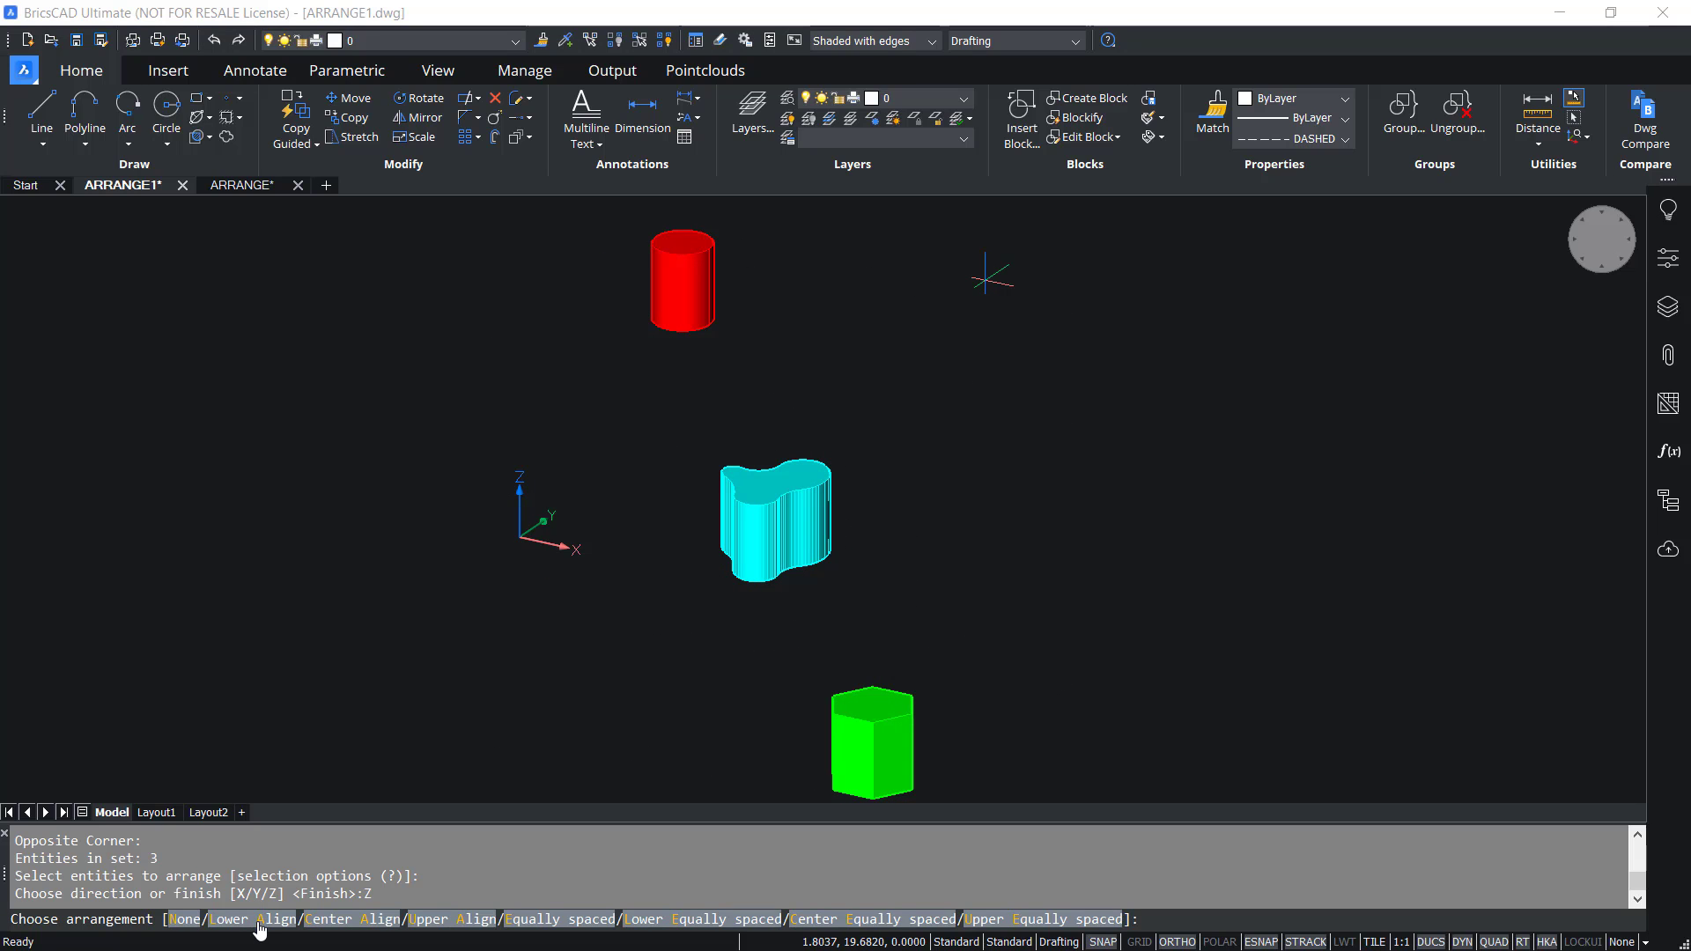
Apply Lower Align along Z, then continue arranging the same solids along Z.
{"action": "left_click", "coordinate": [259, 925]}
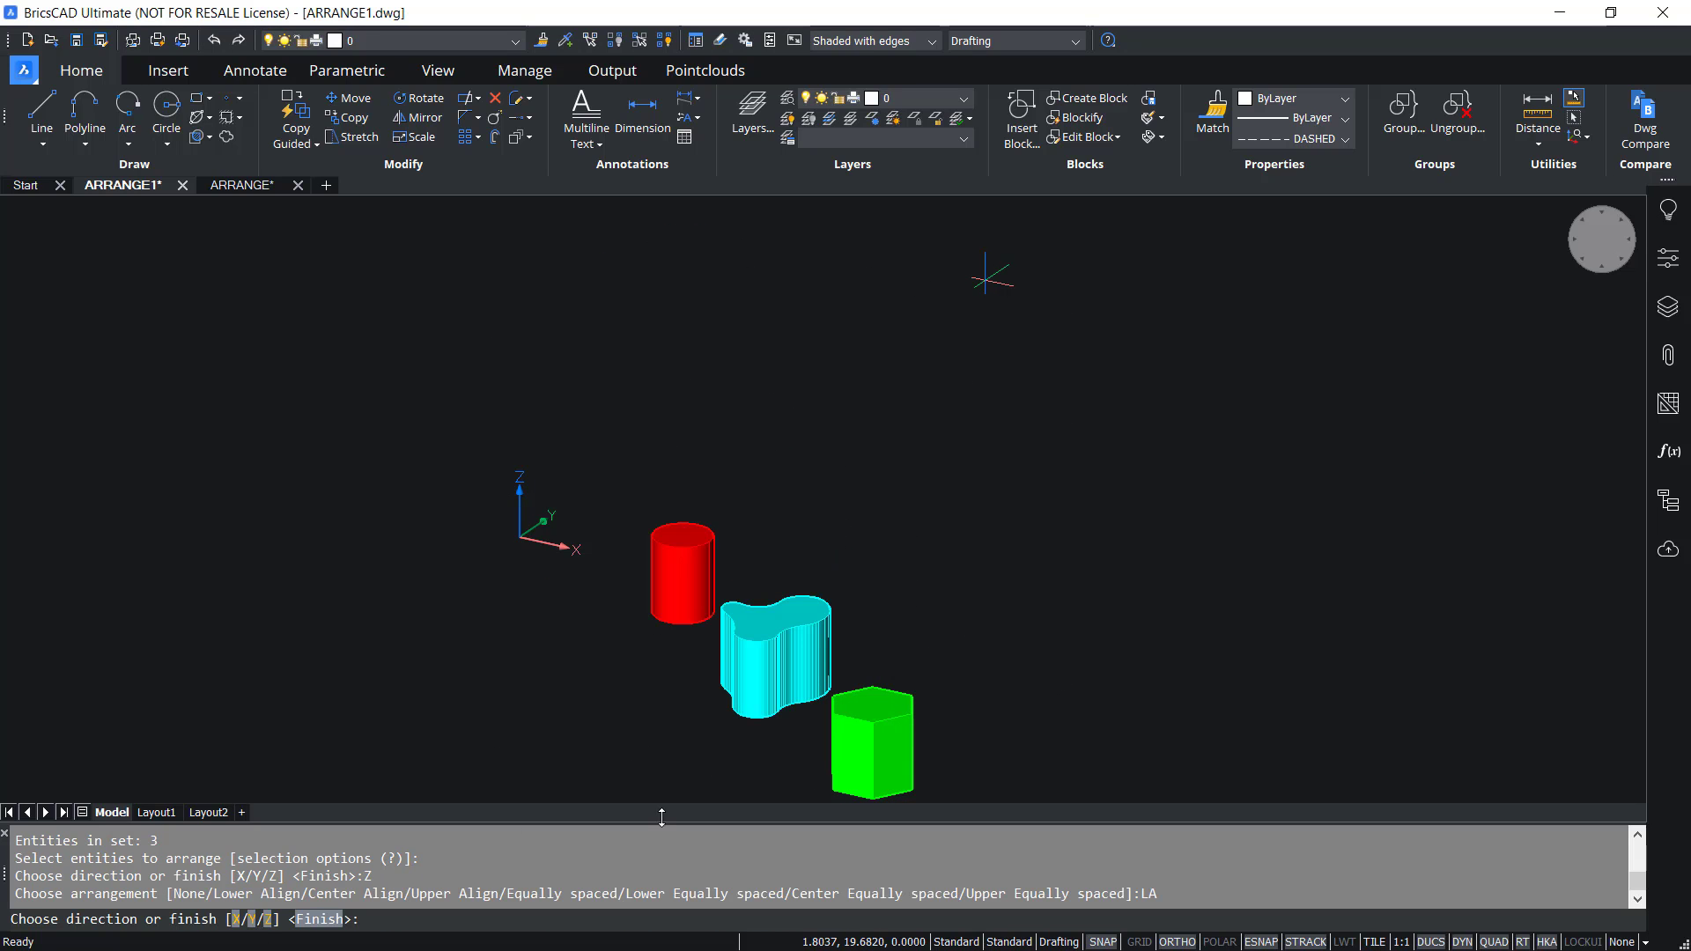
{"action": "scroll", "coordinate": [810, 774], "scroll_direction": "up", "scroll_amount": 2}
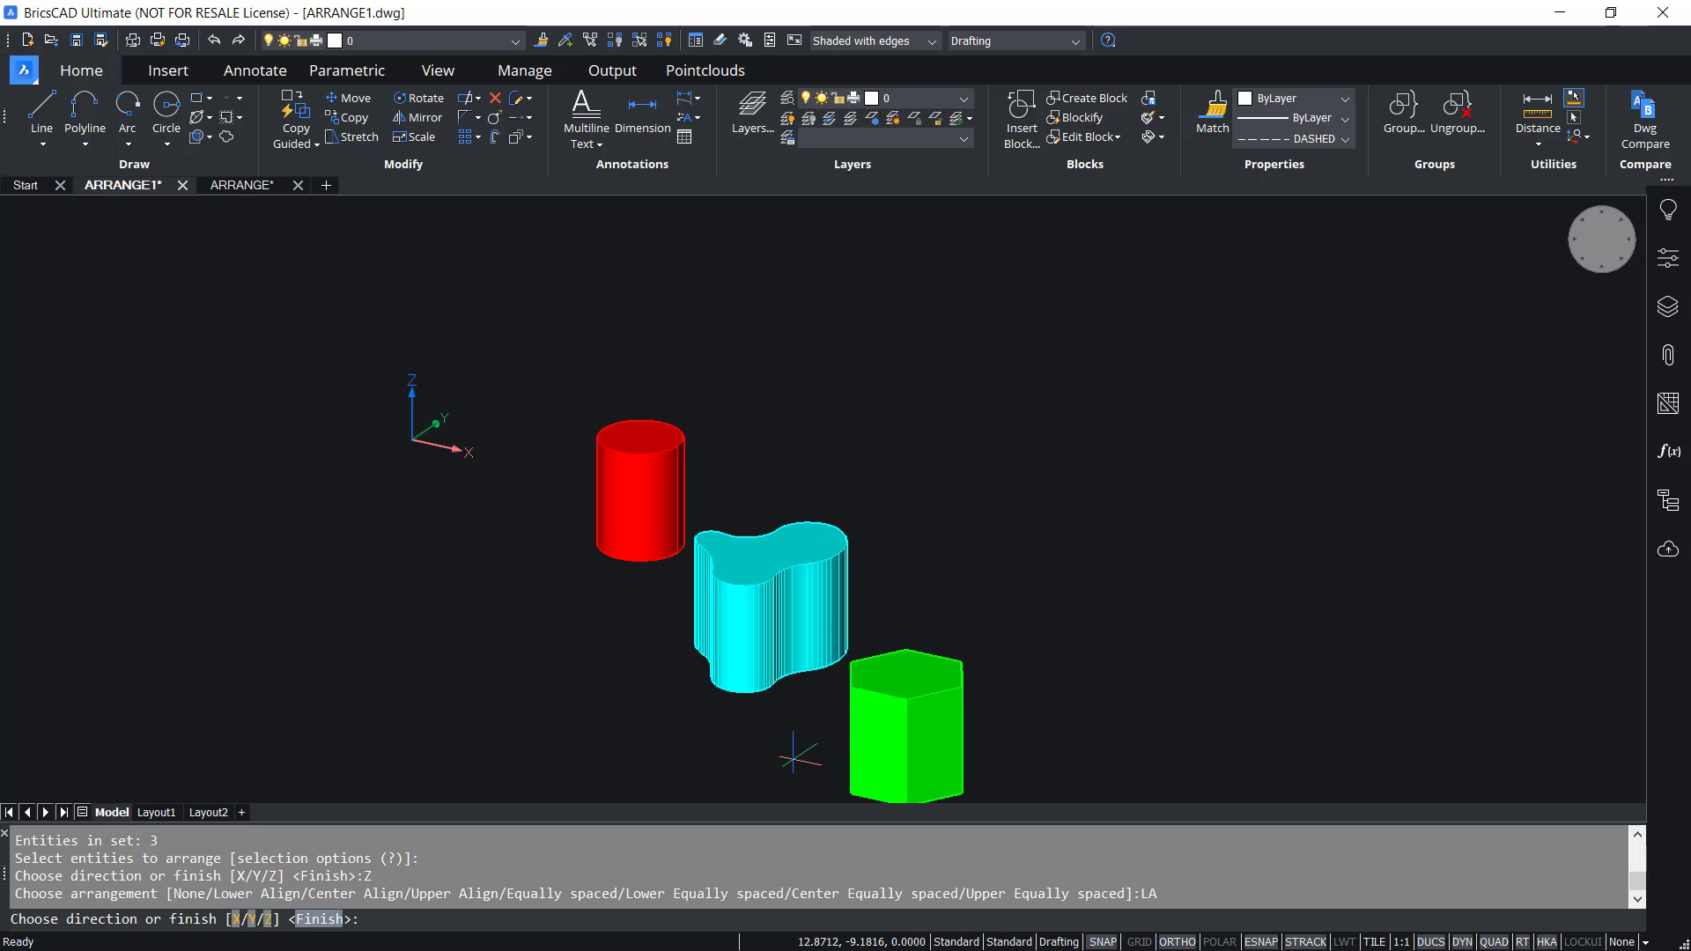
{"action": "left_click", "coordinate": [267, 921]}
{"action": "left_click", "coordinate": [267, 920]}
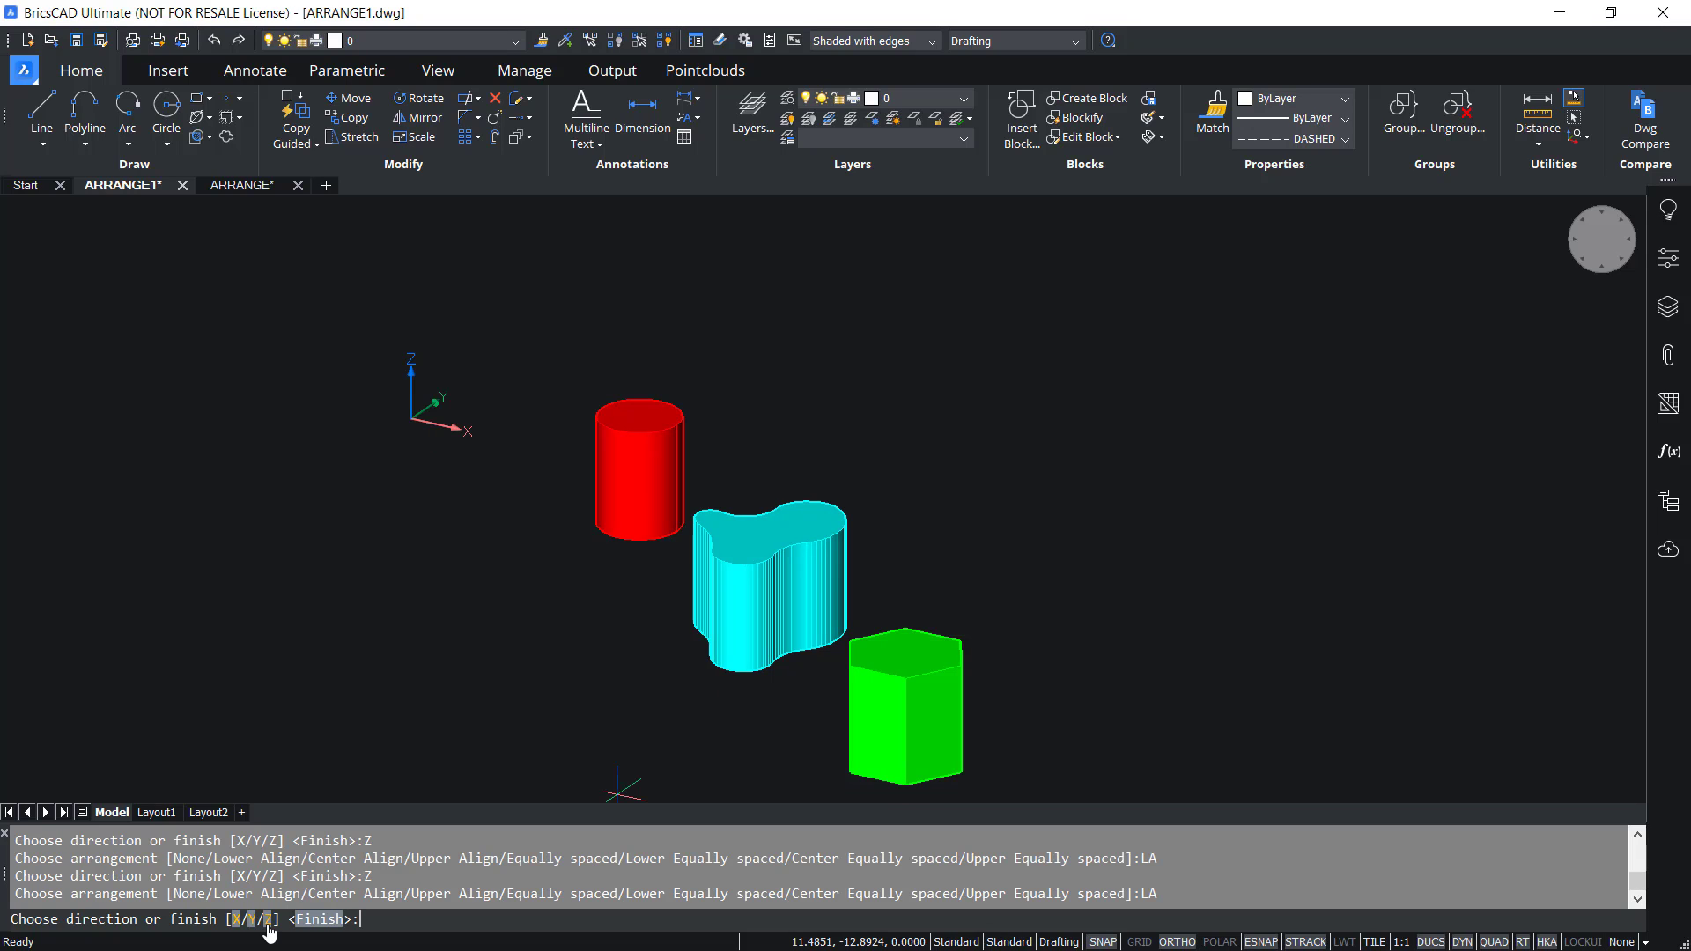
{"action": "left_click", "coordinate": [268, 922]}
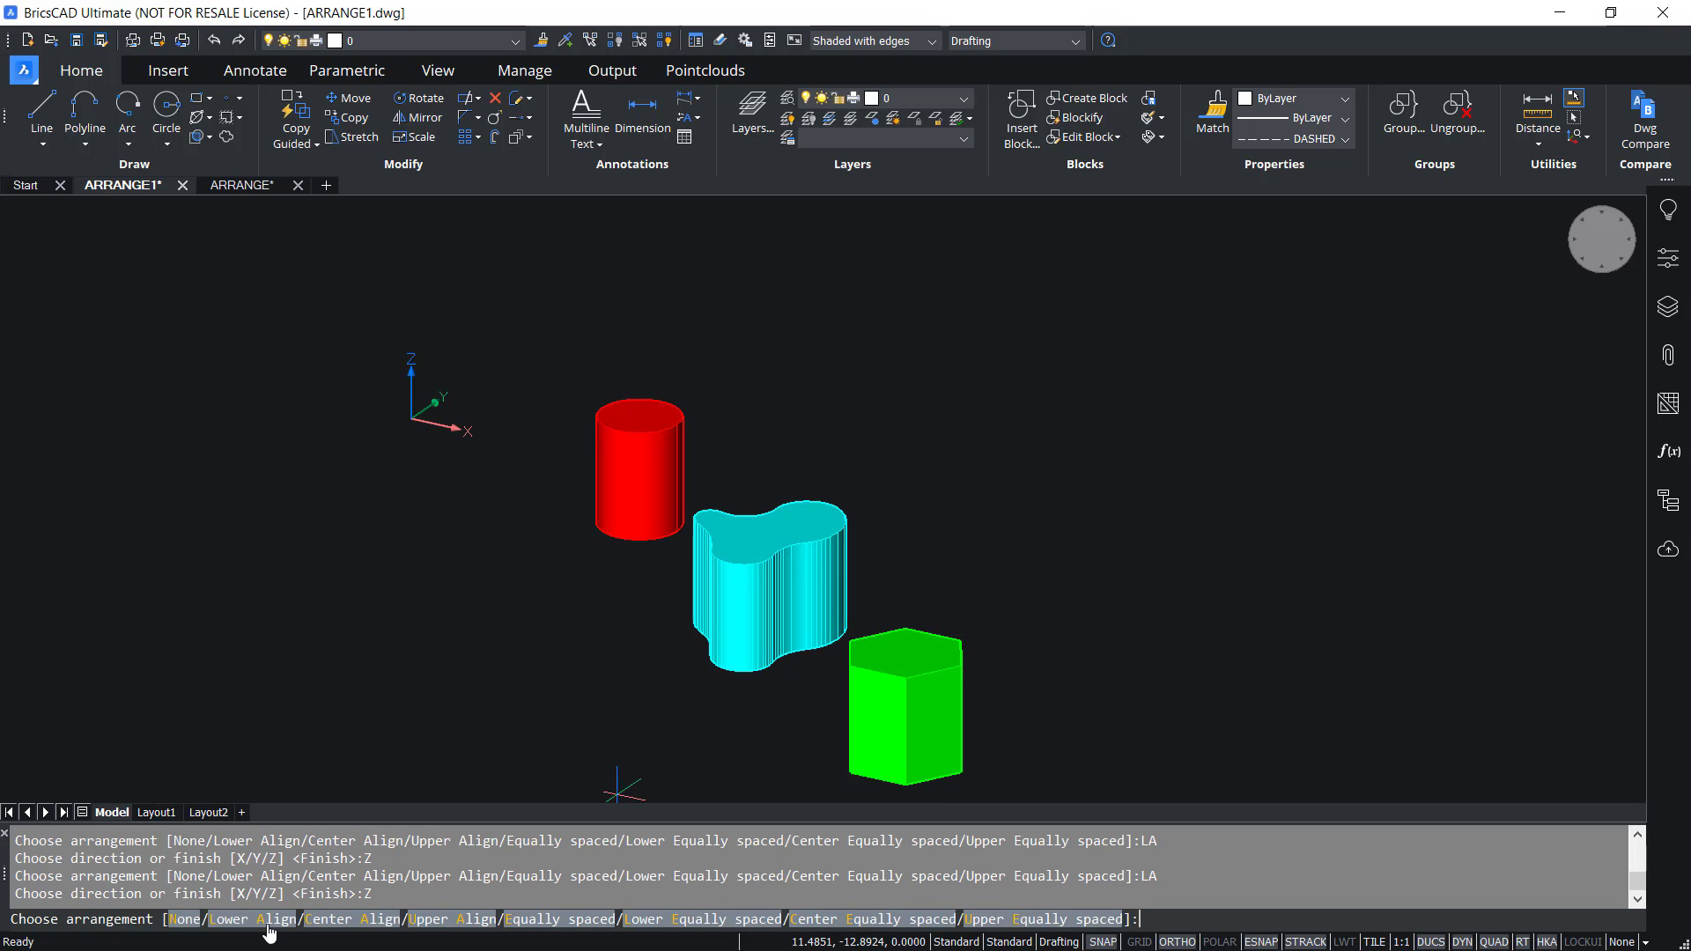
Center-align the solids along Z, then pick Z again for another arrangement.
{"action": "left_click", "coordinate": [363, 920]}
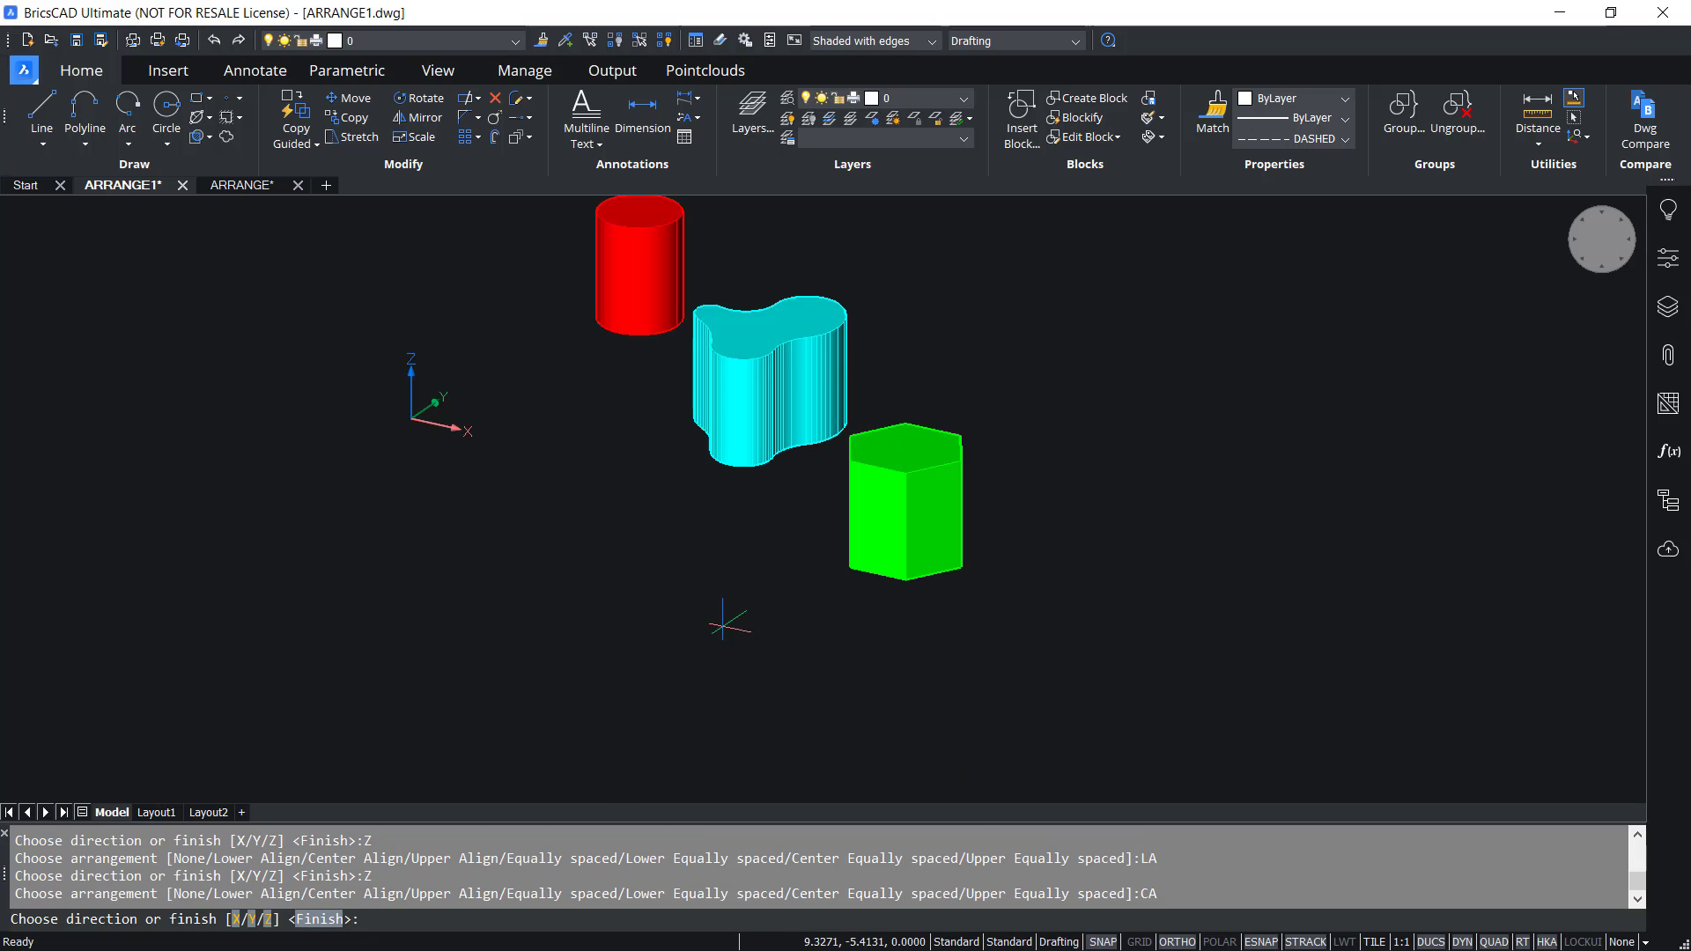
{"action": "scroll", "coordinate": [725, 619], "scroll_direction": "up", "scroll_amount": 3}
{"action": "scroll", "coordinate": [713, 683], "scroll_direction": "down", "scroll_amount": 3}
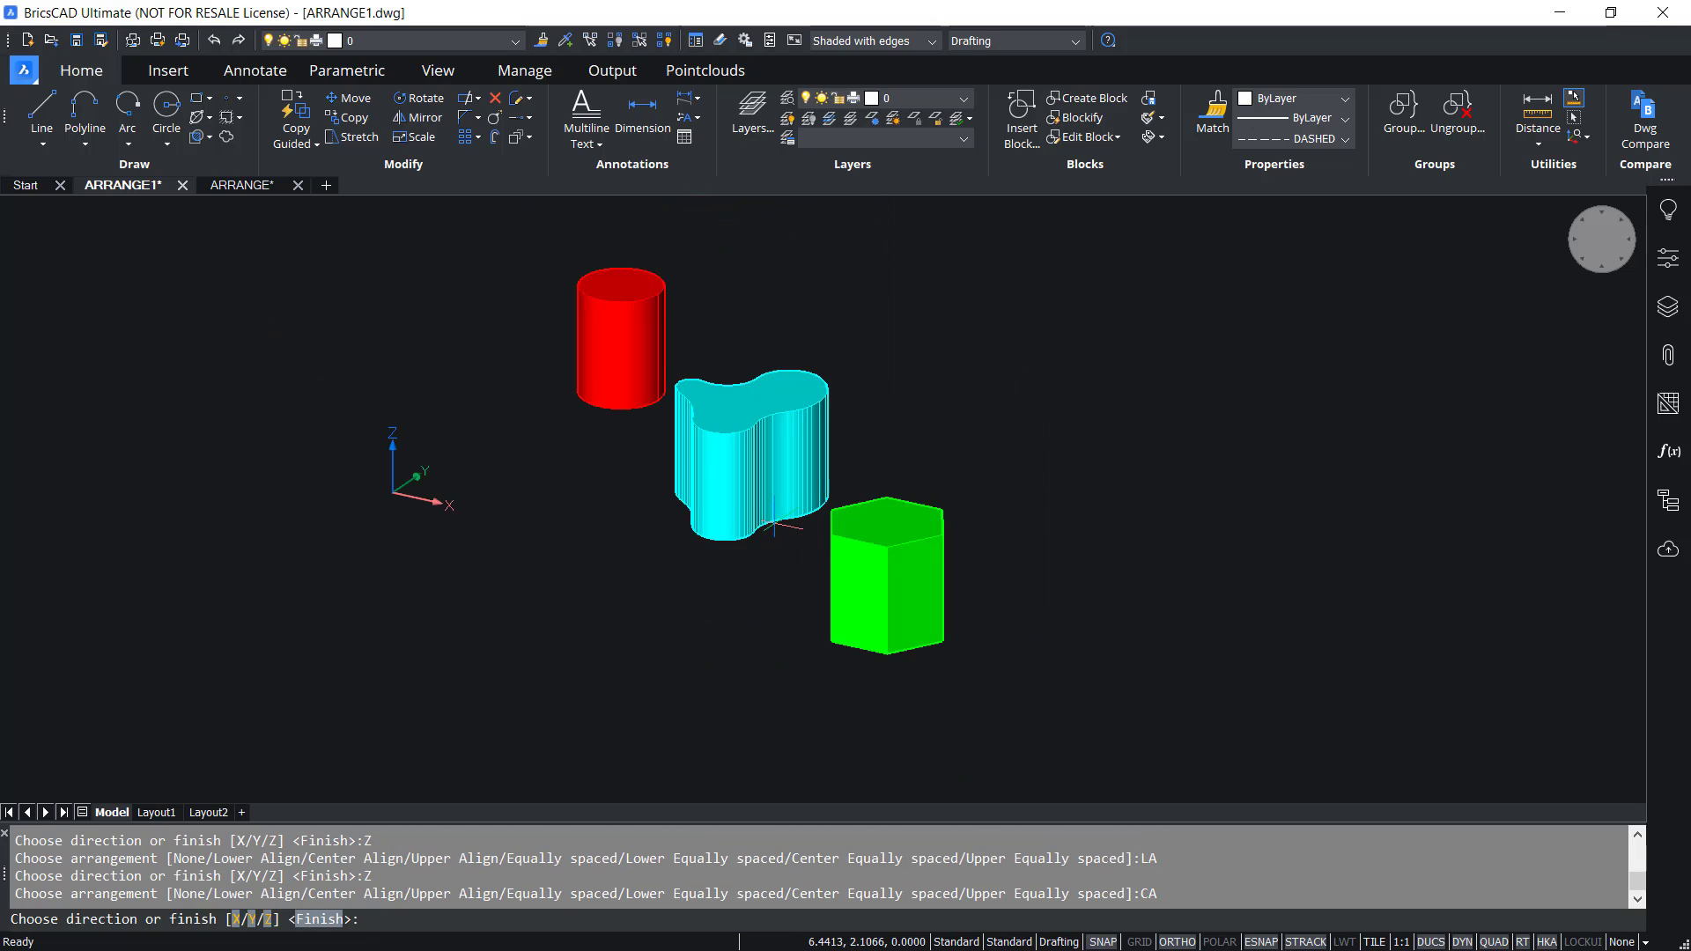
{"action": "middle_click_drag", "start_coordinate": [716, 669], "coordinate": [714, 685]}
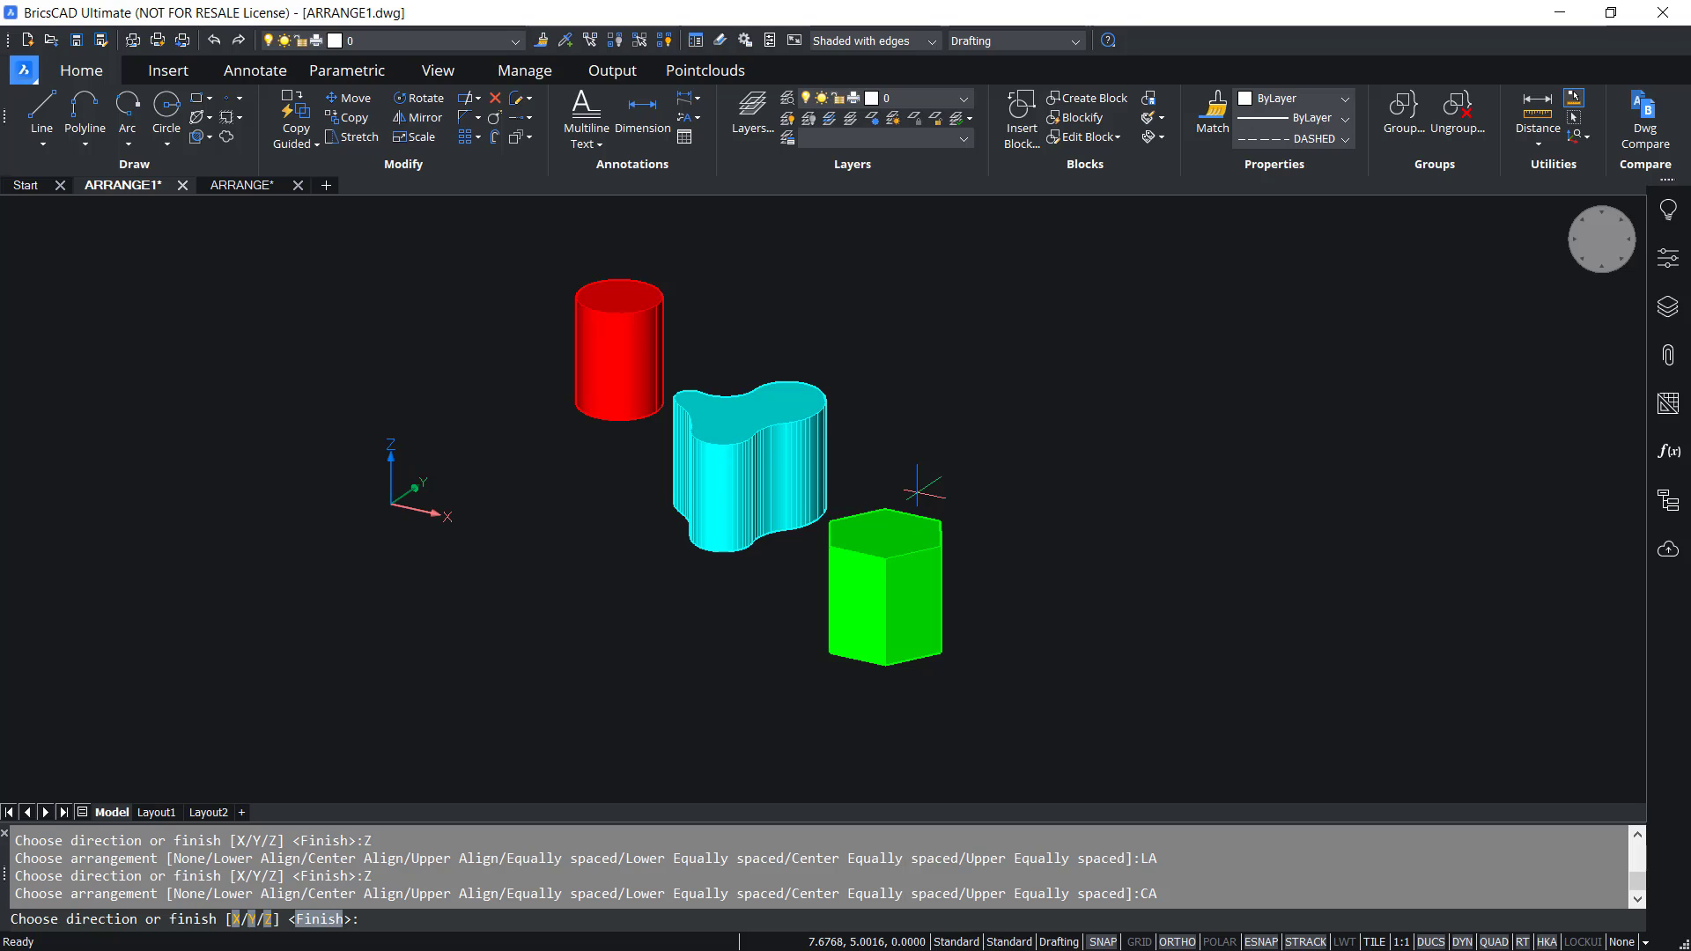
{"action": "left_click", "coordinate": [267, 919]}
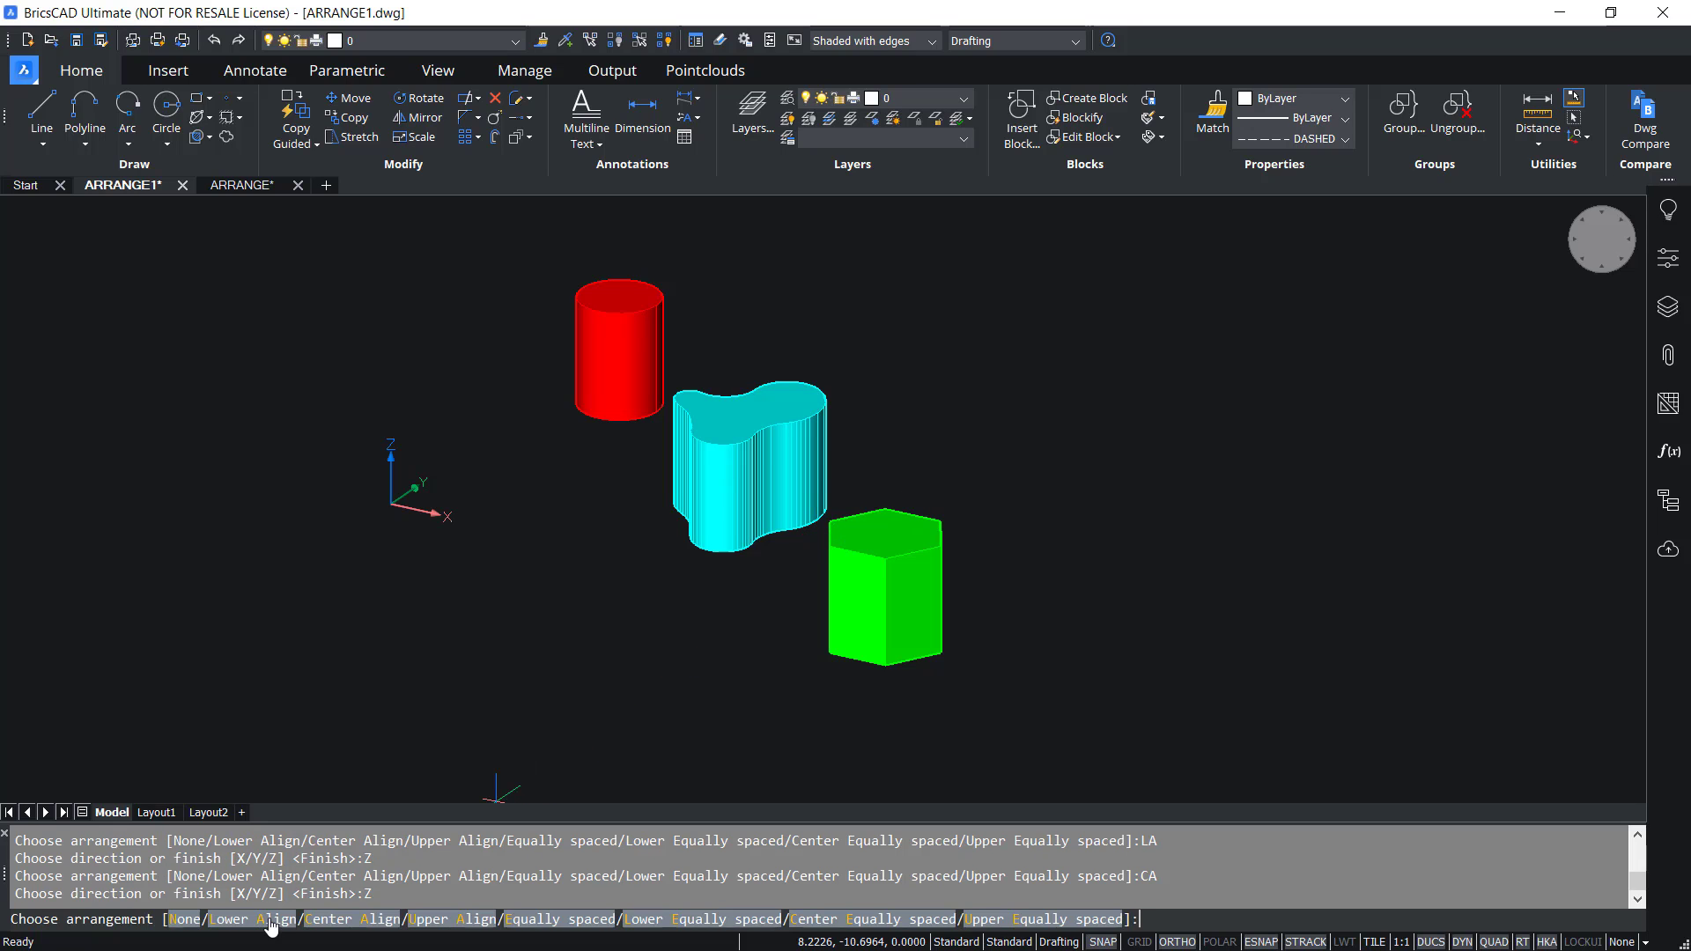
Align the three solids by their tops along Z with Upper Align.
{"action": "left_click", "coordinate": [445, 921]}
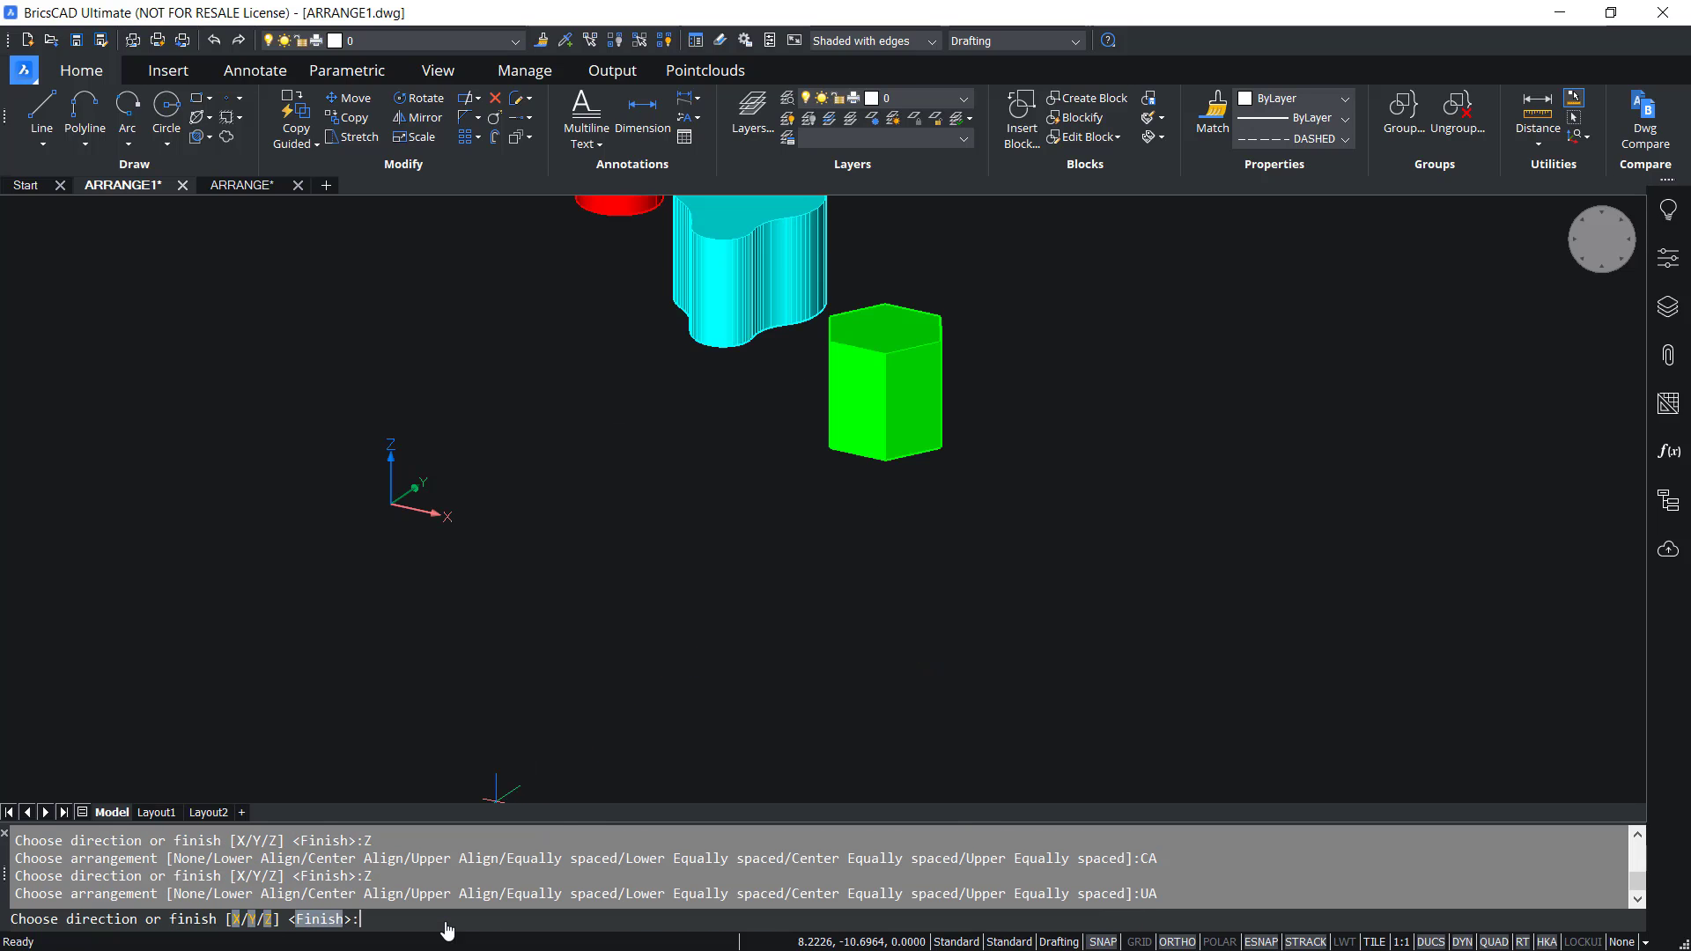
{"action": "scroll", "coordinate": [792, 705], "scroll_direction": "up", "scroll_amount": 2}
{"action": "scroll", "coordinate": [751, 685], "scroll_direction": "down", "scroll_amount": 3}
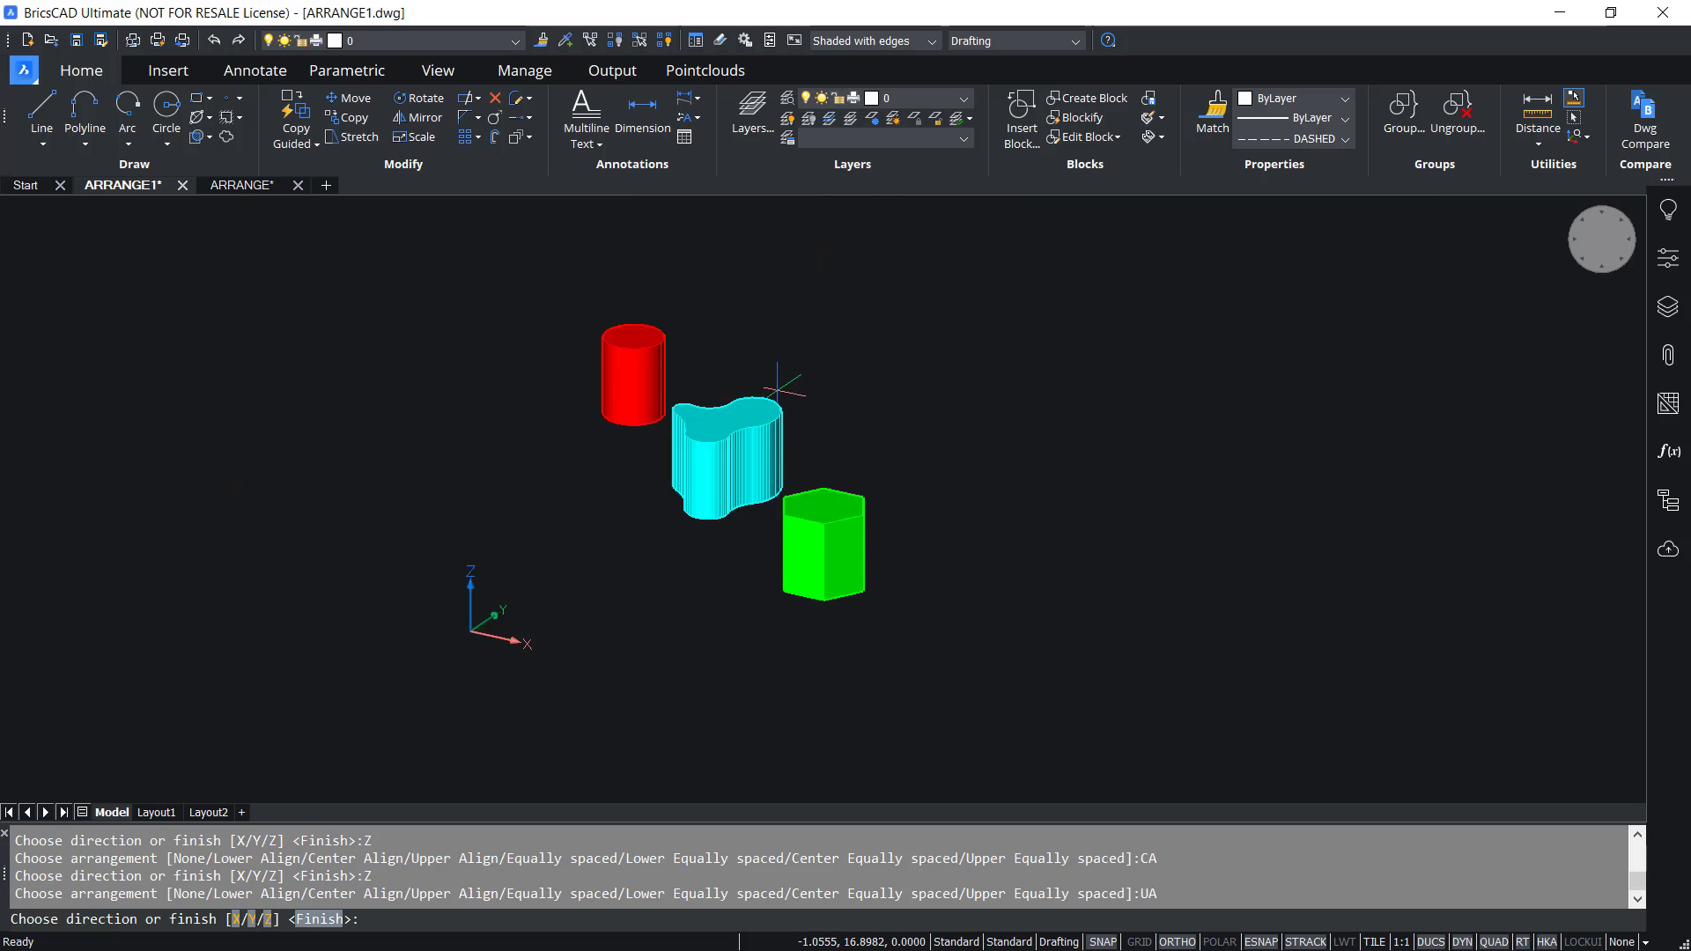
{"action": "scroll", "coordinate": [780, 385], "scroll_direction": "up", "scroll_amount": 2}
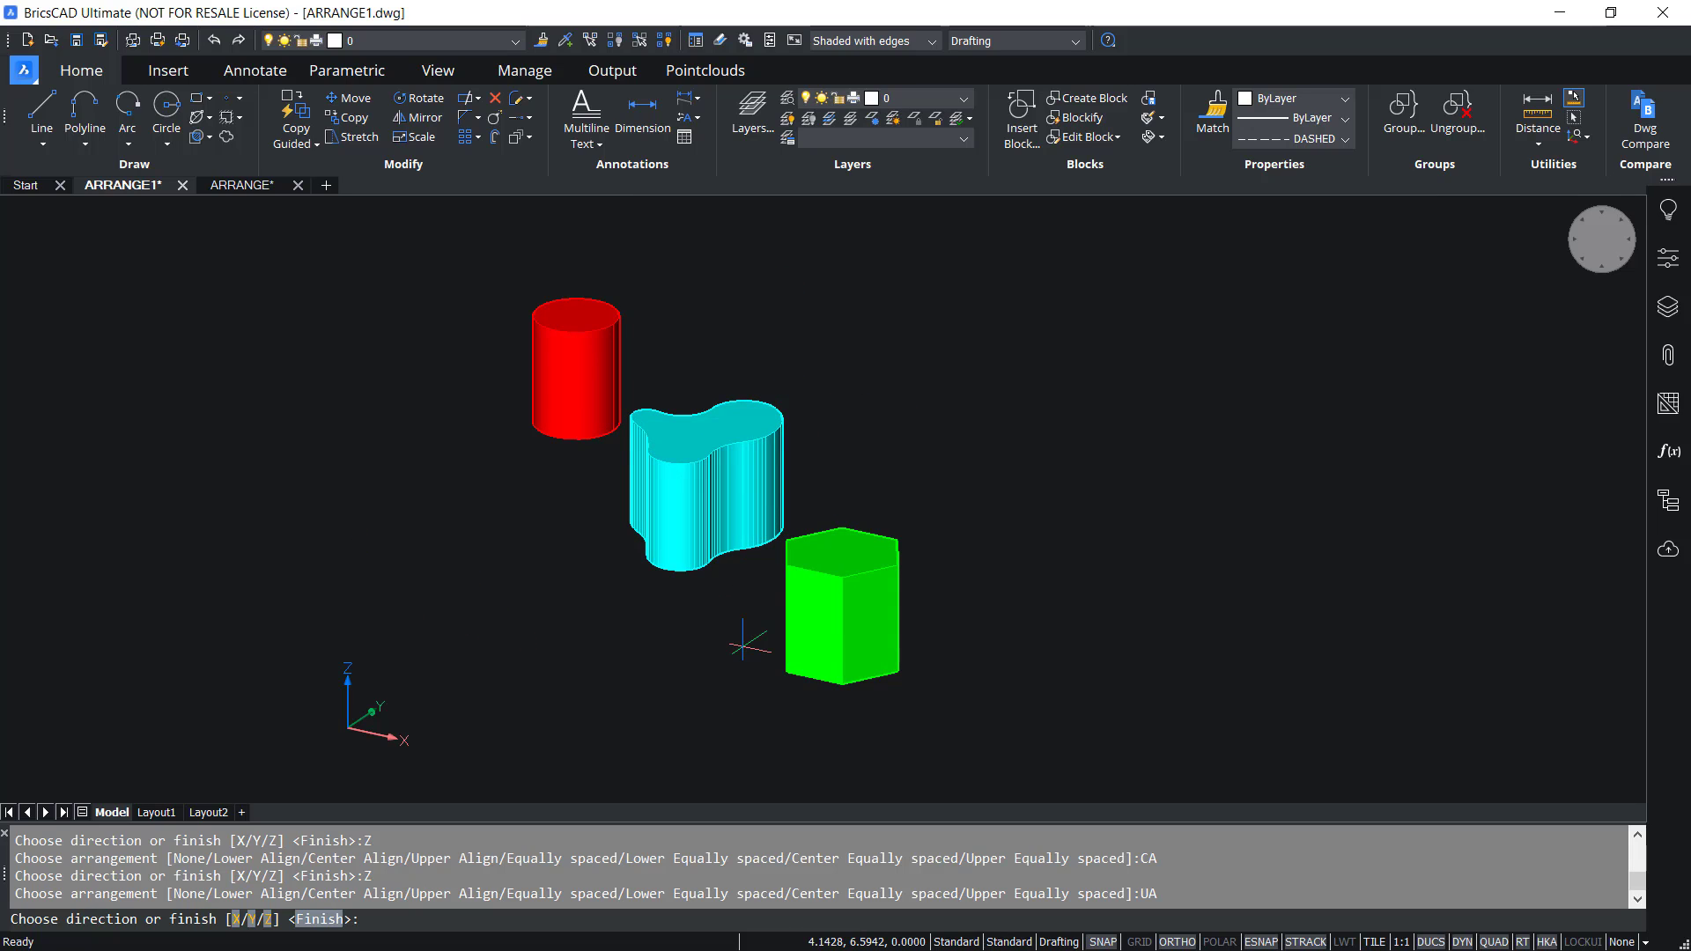
{"action": "middle_click_drag", "start_coordinate": [743, 646], "coordinate": [815, 624]}
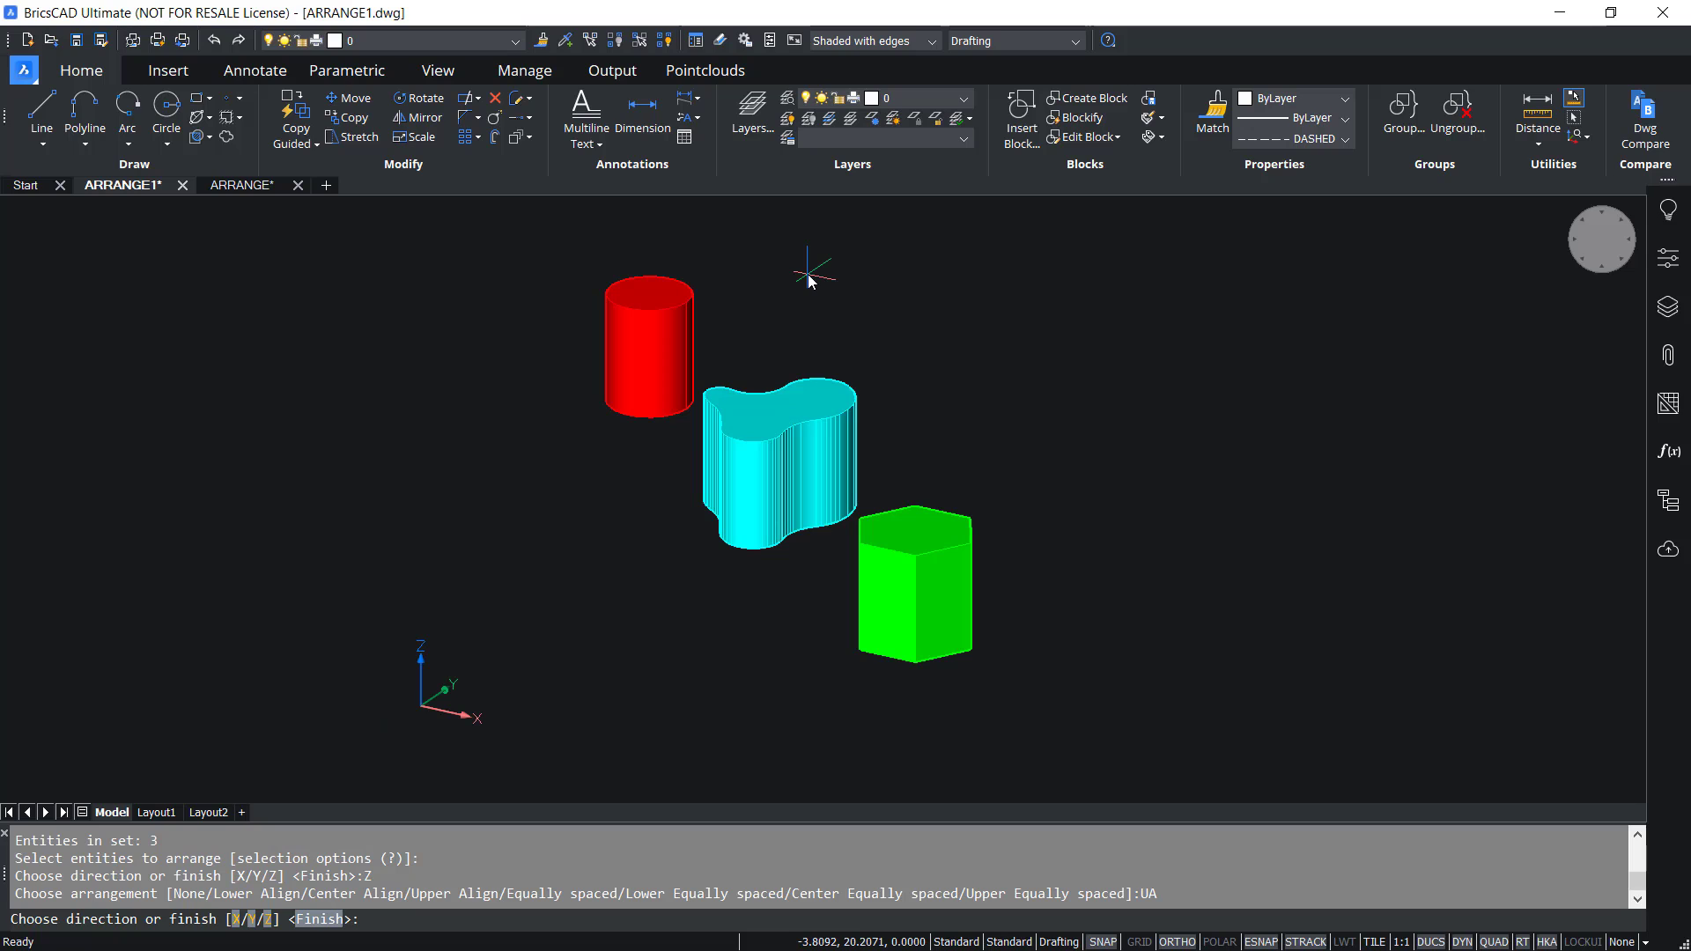
Space the three solids equally along Z.
{"action": "left_click", "coordinate": [271, 921]}
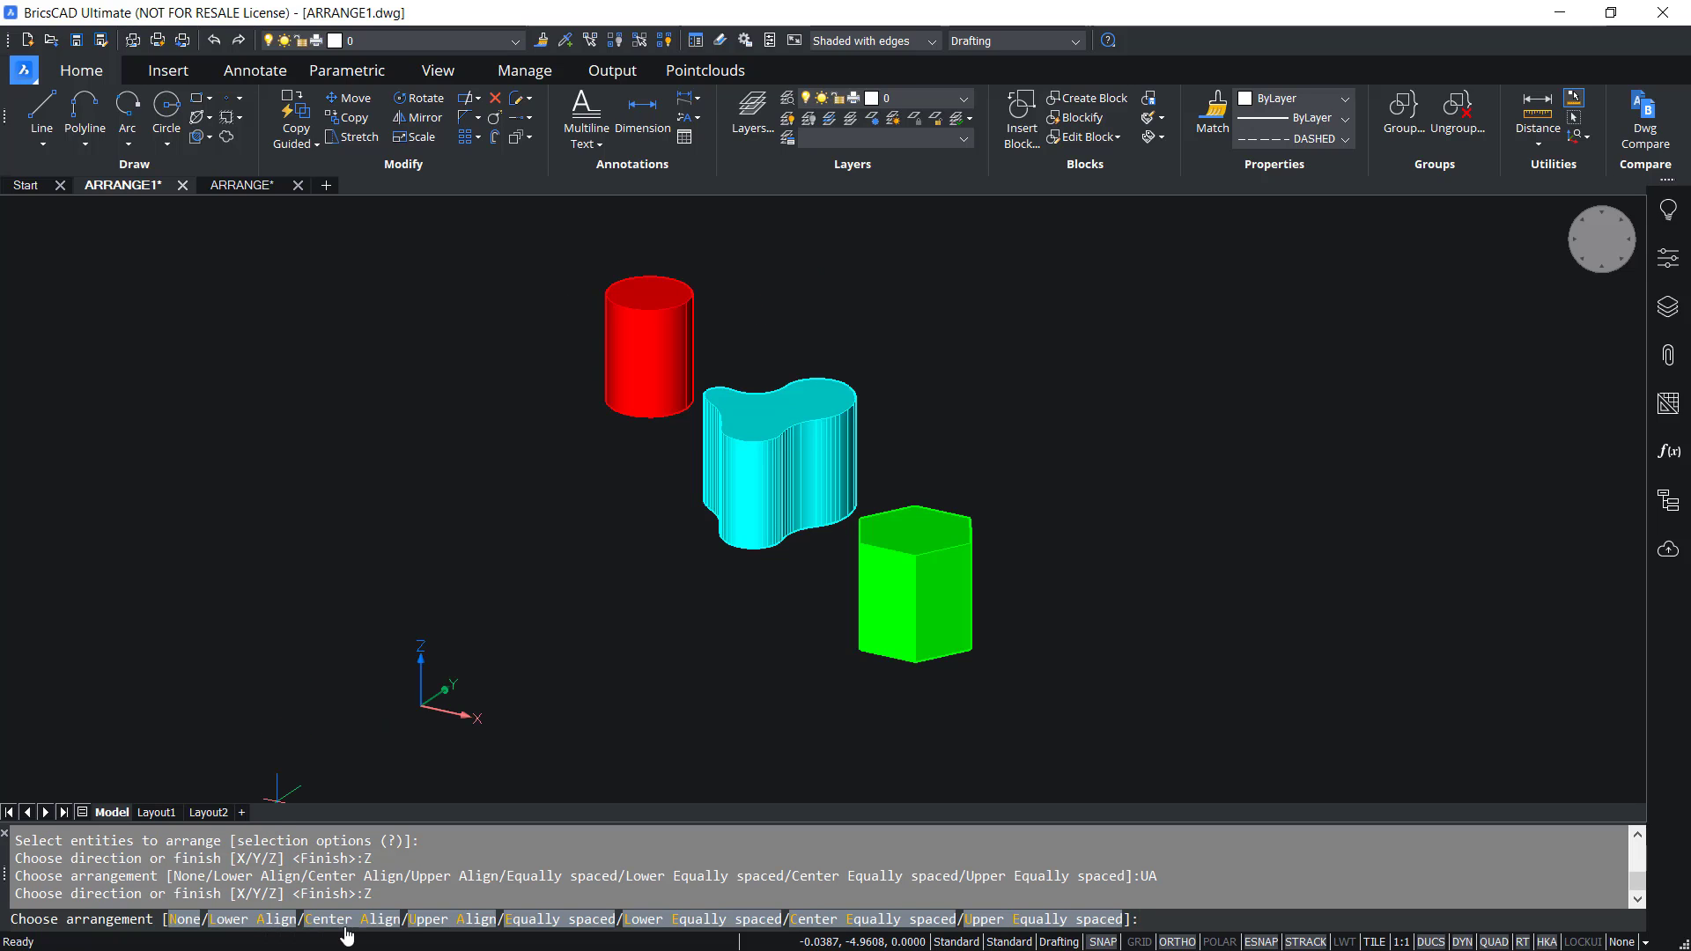
{"action": "left_click", "coordinate": [590, 921]}
{"action": "scroll", "coordinate": [831, 561], "scroll_direction": "down", "scroll_amount": 3}
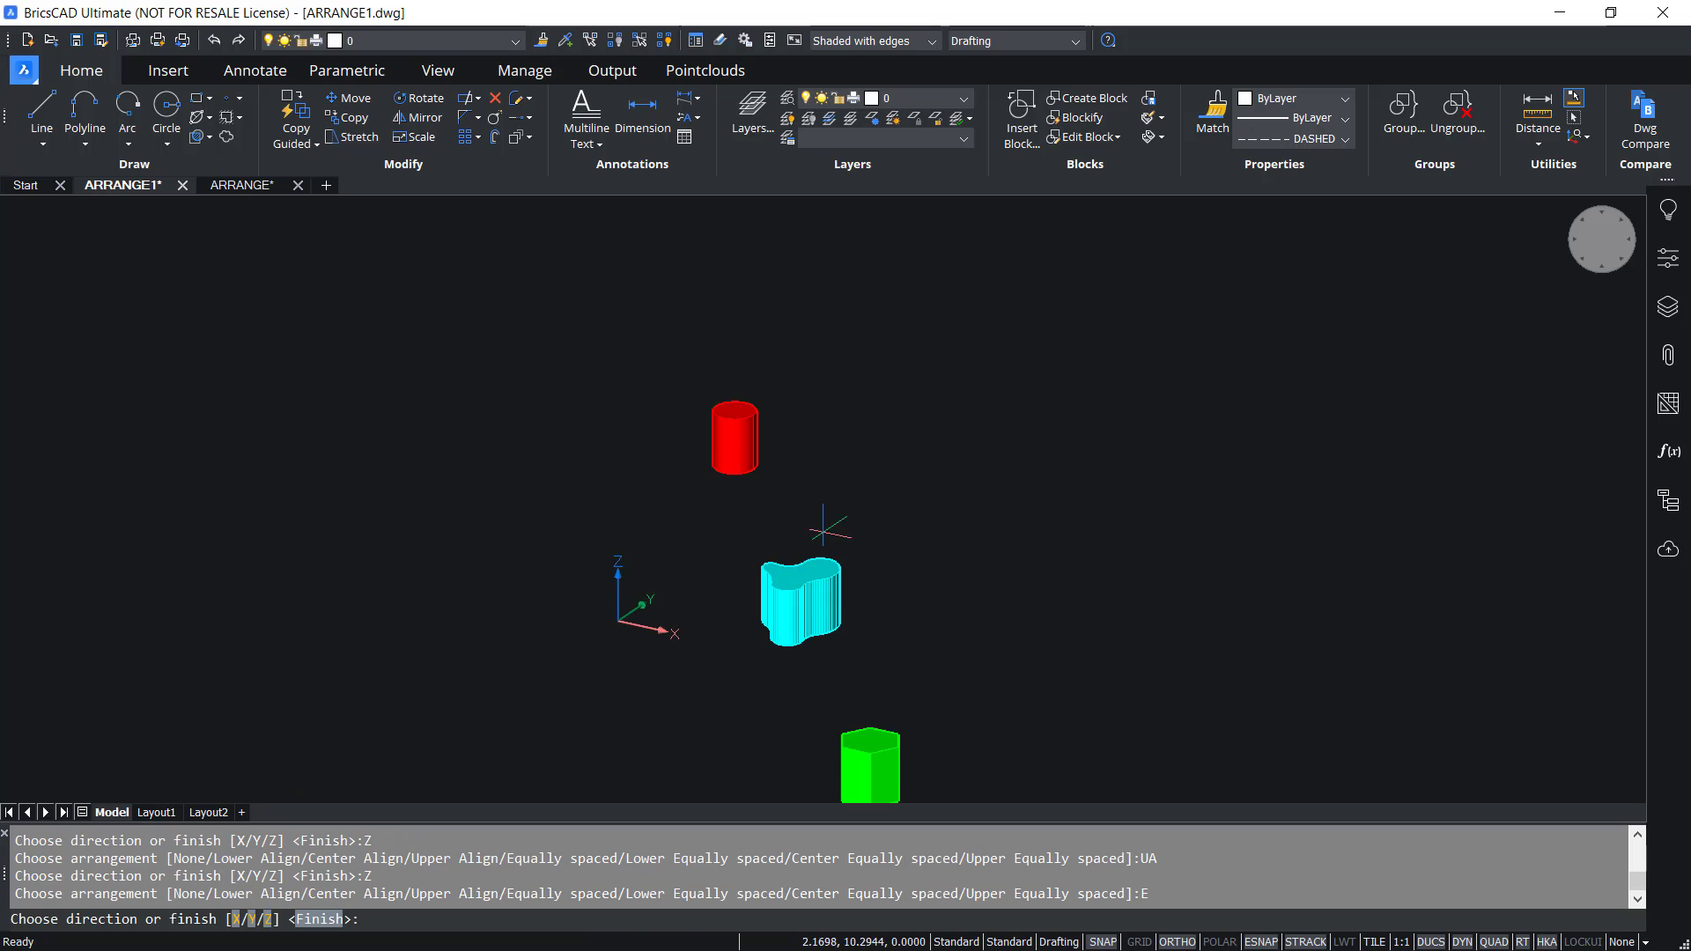
Pan to show all three equally spaced solids with their 1.8599 gaps.
{"action": "middle_click_drag", "start_coordinate": [807, 467], "coordinate": [767, 397]}
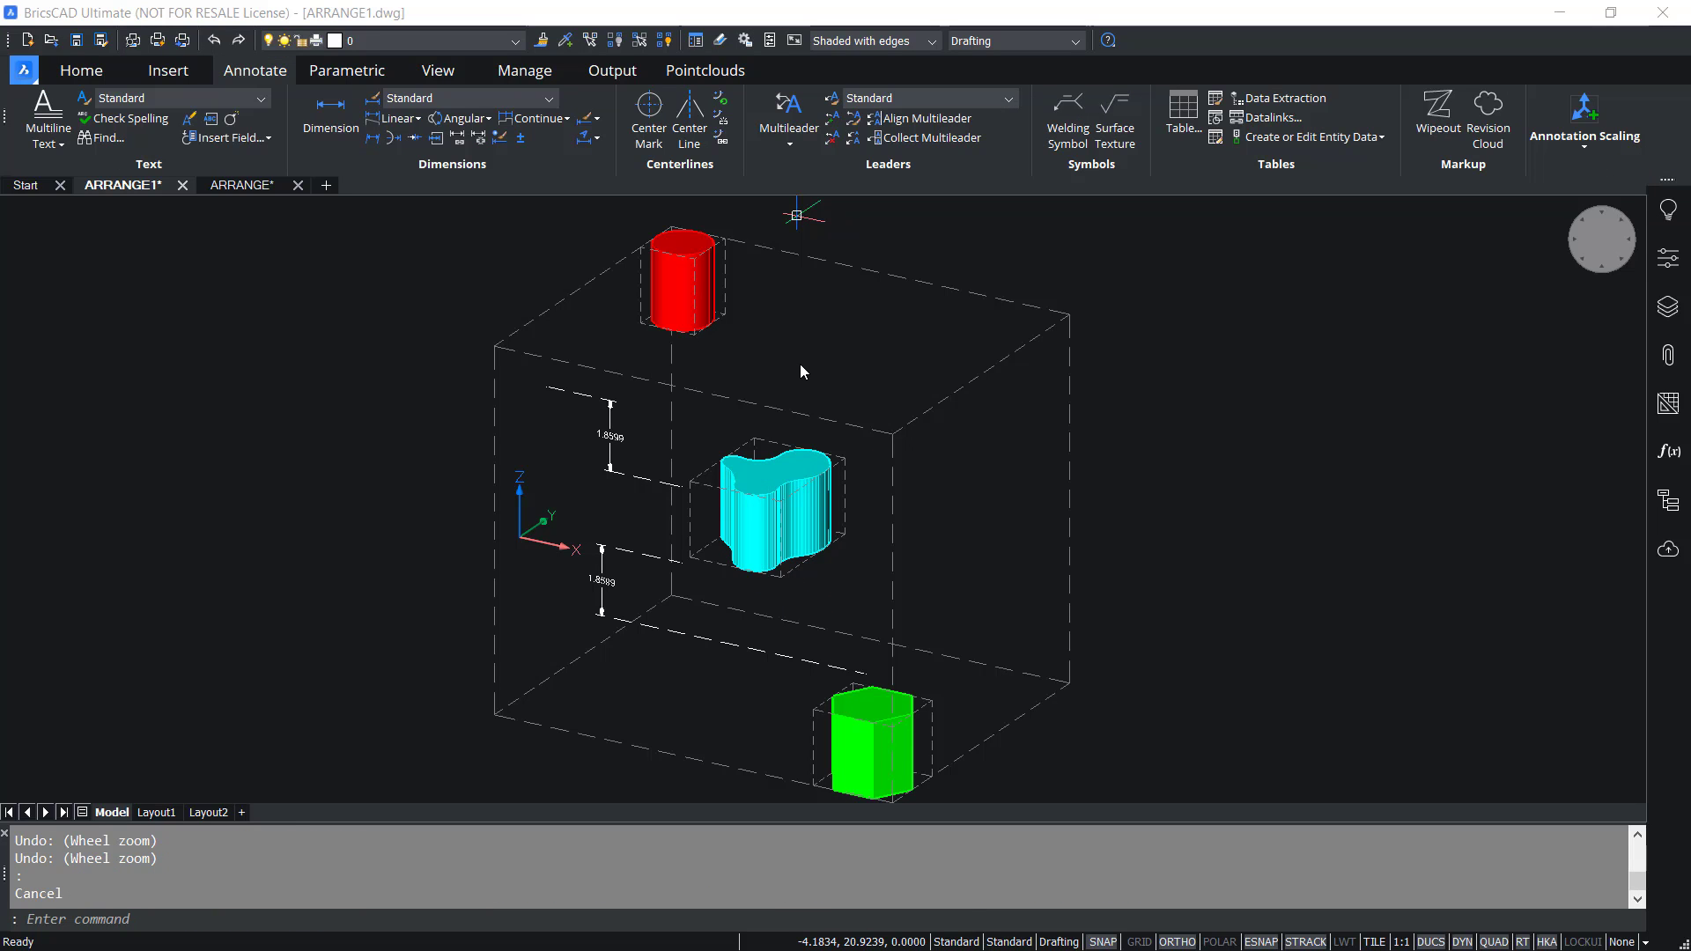
Inspect the upper 1.8599 gap dimension between the solids, then clear the selection.
{"action": "left_click", "coordinate": [817, 352]}
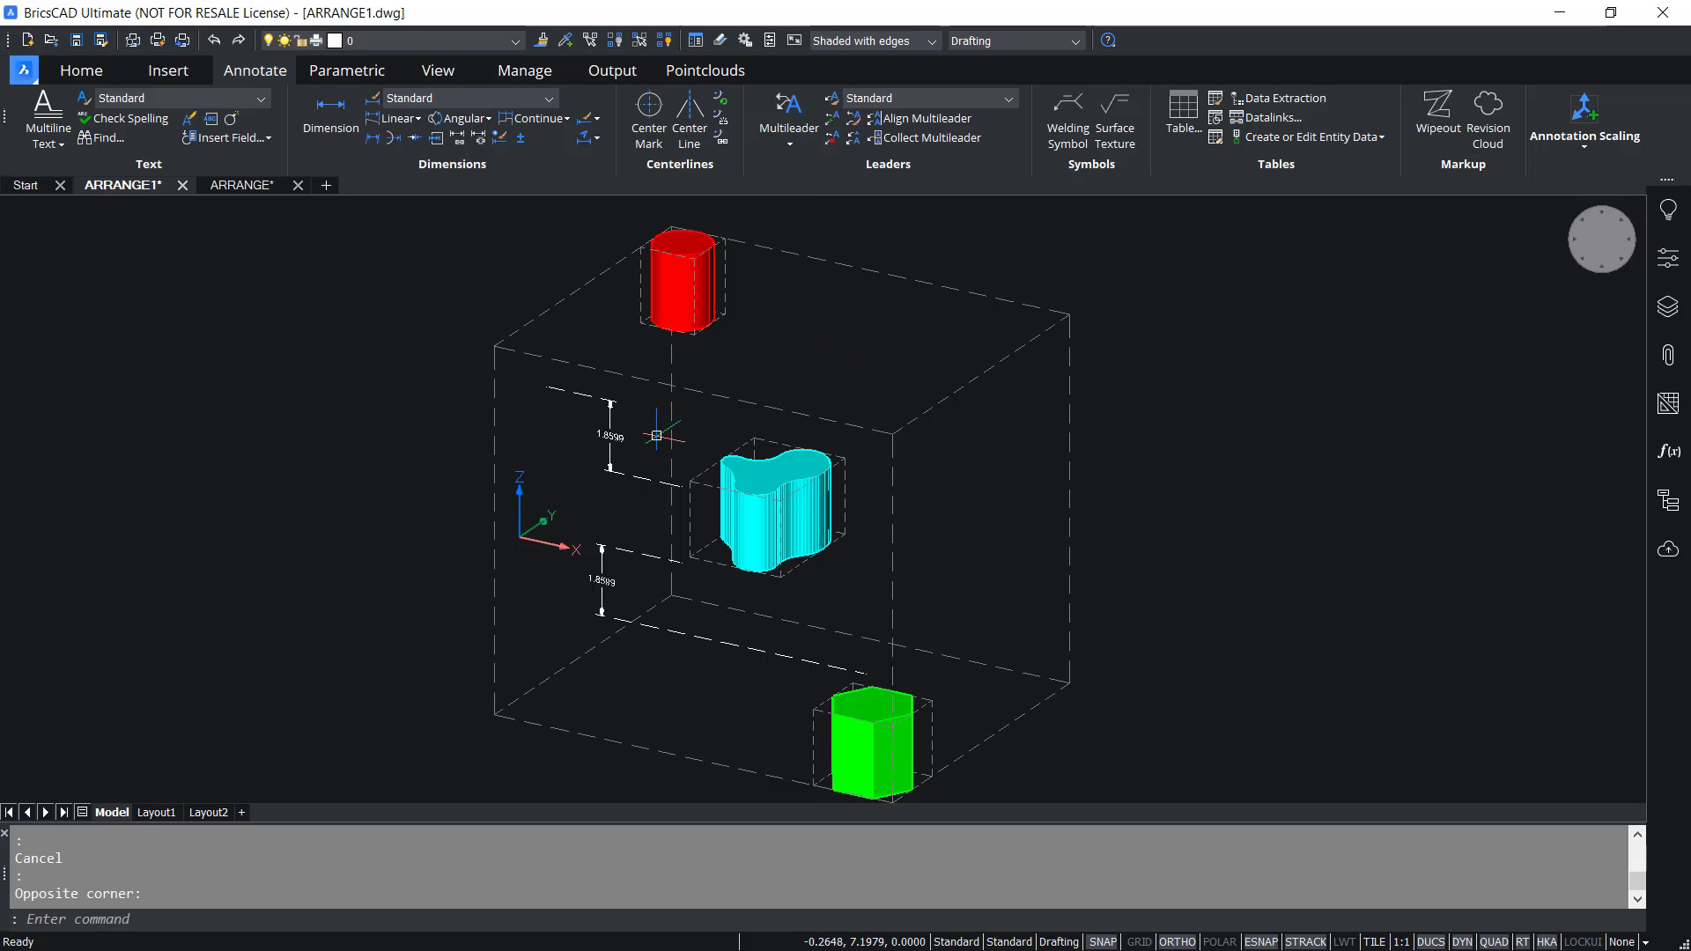
{"action": "left_click", "coordinate": [746, 574]}
{"action": "key", "text": "Escape"}
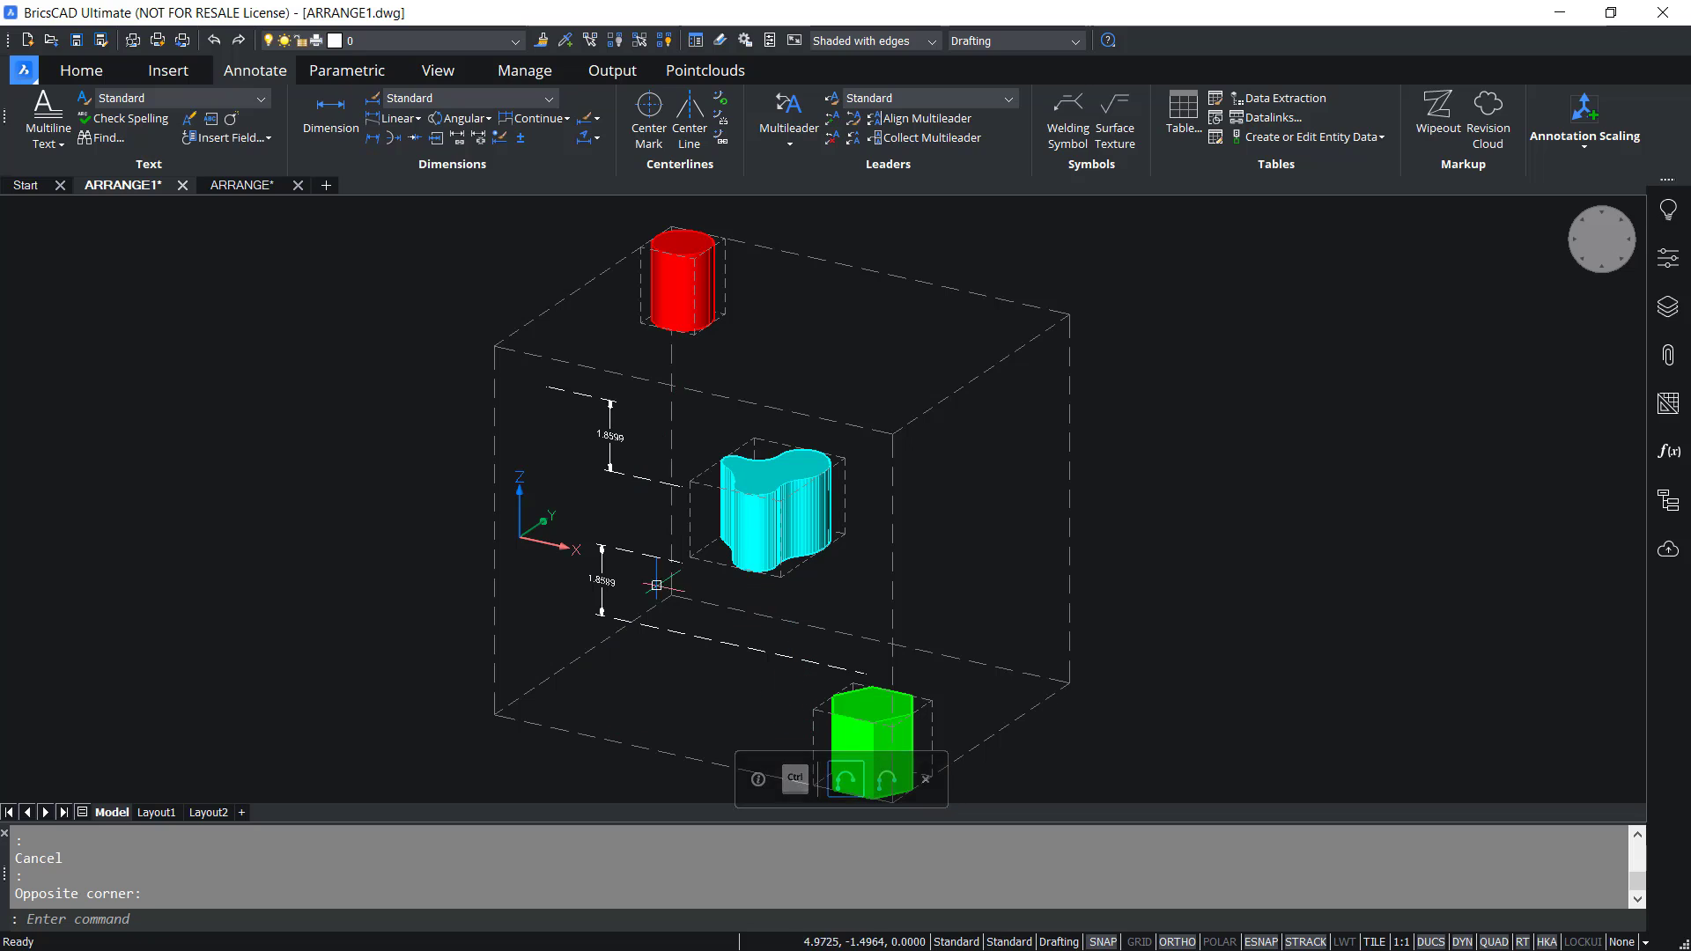
{"action": "scroll", "coordinate": [617, 529], "scroll_direction": "up", "scroll_amount": 3}
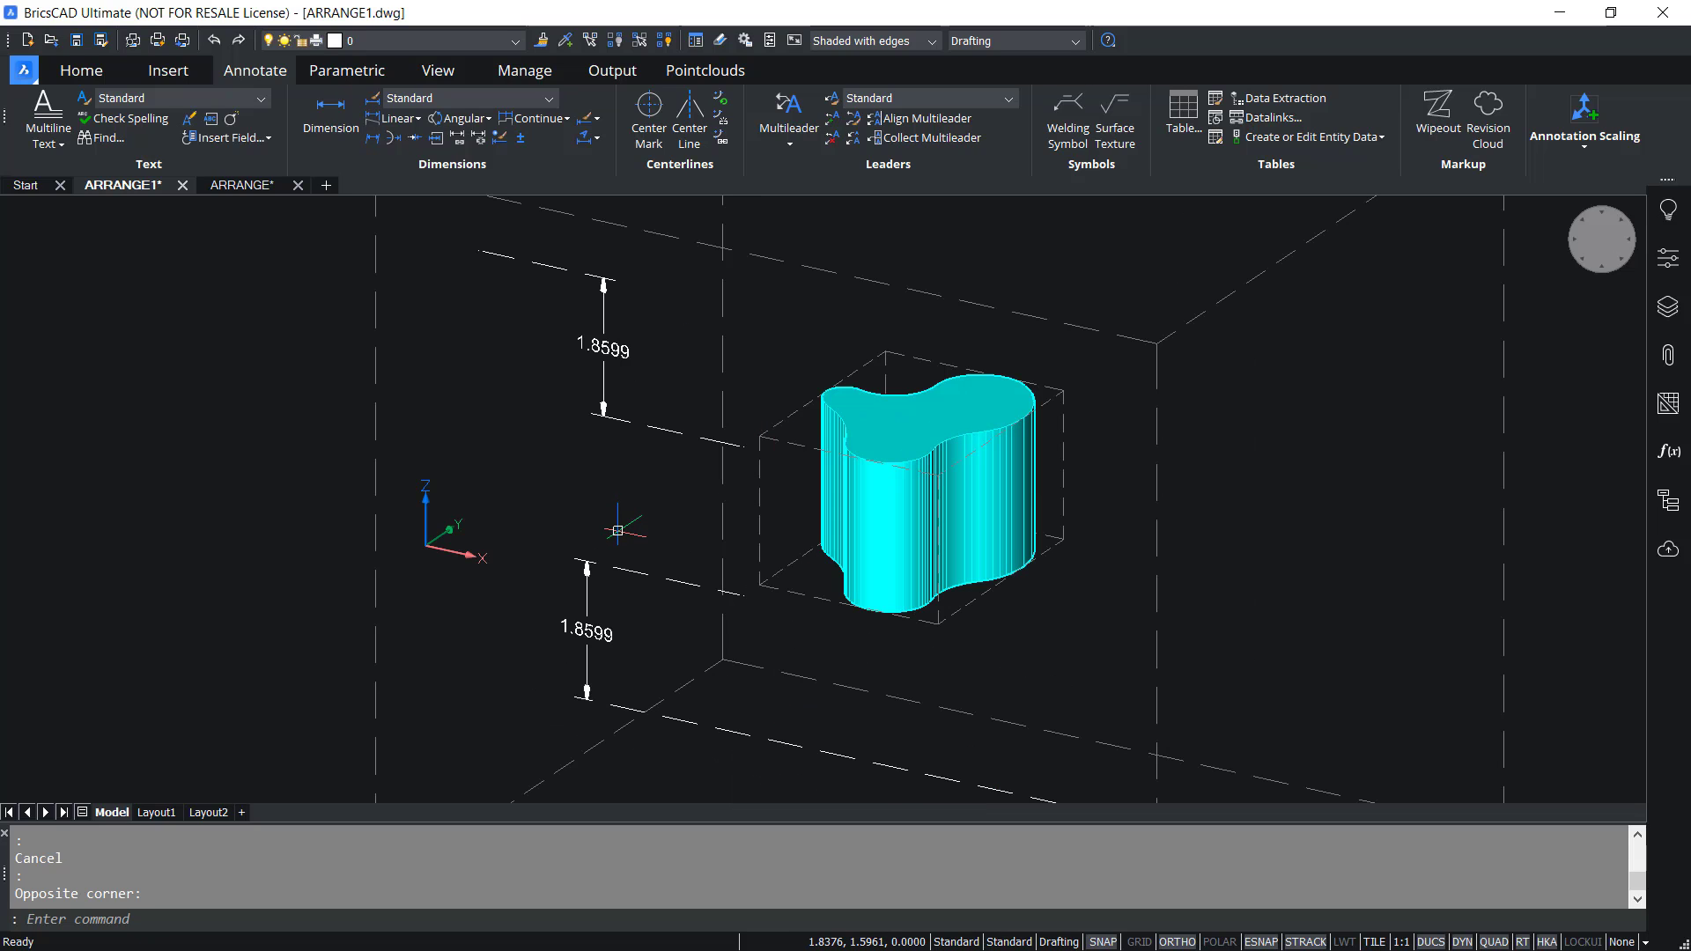
{"action": "scroll", "coordinate": [617, 530], "scroll_direction": "down", "scroll_amount": 5}
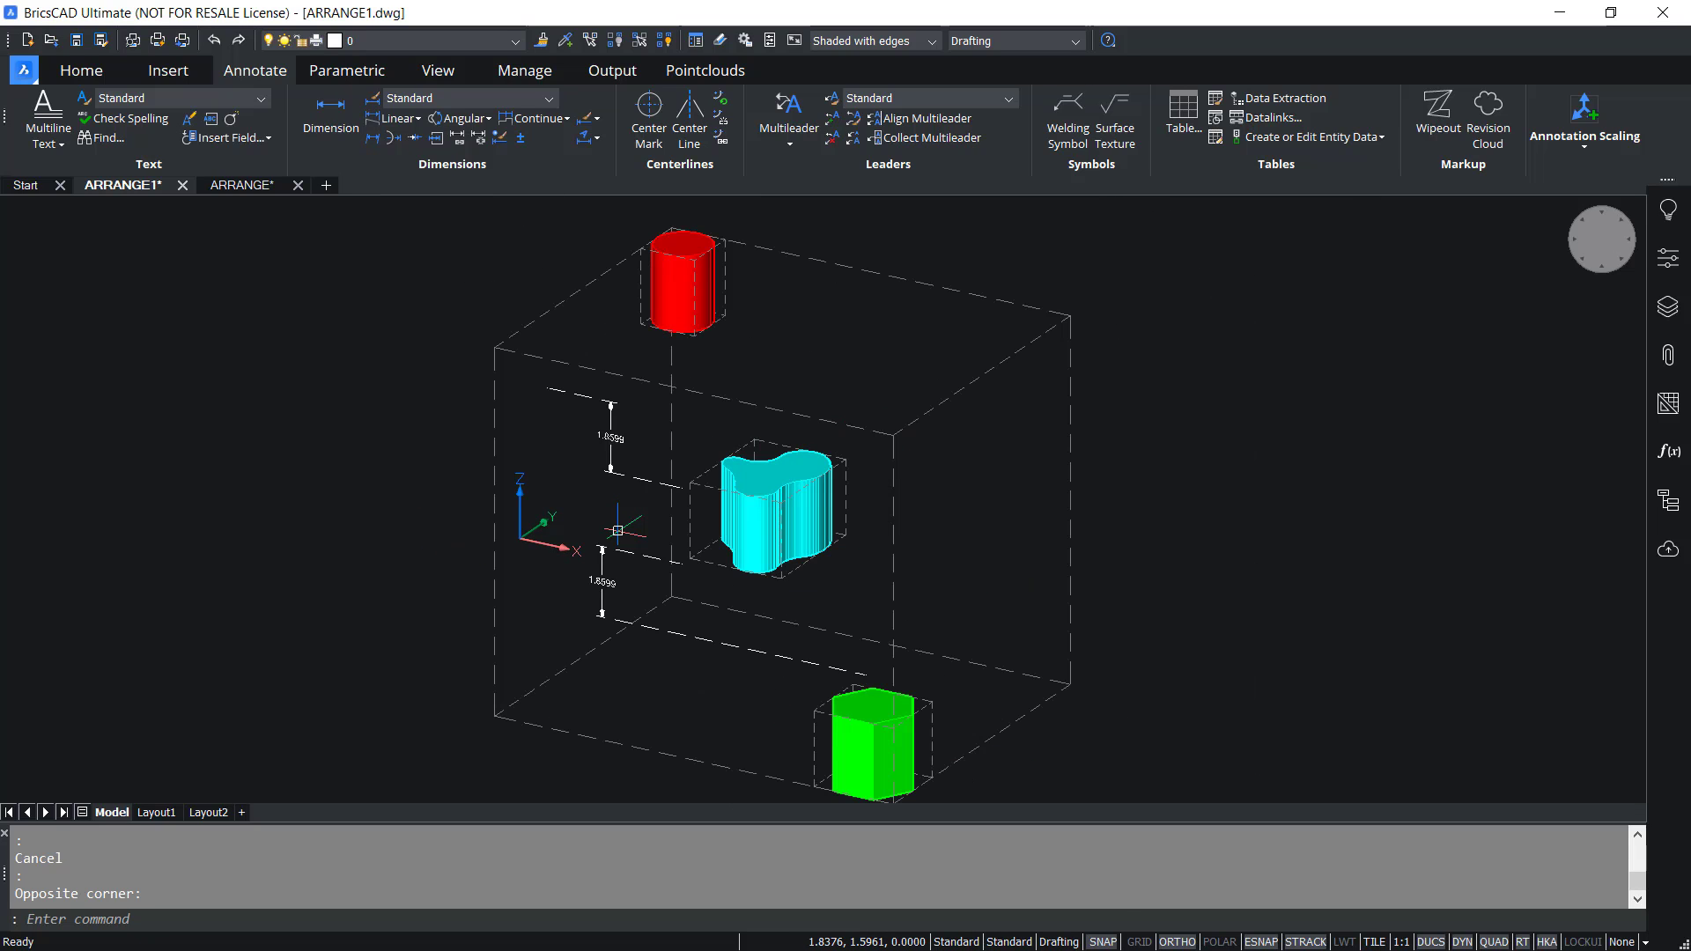